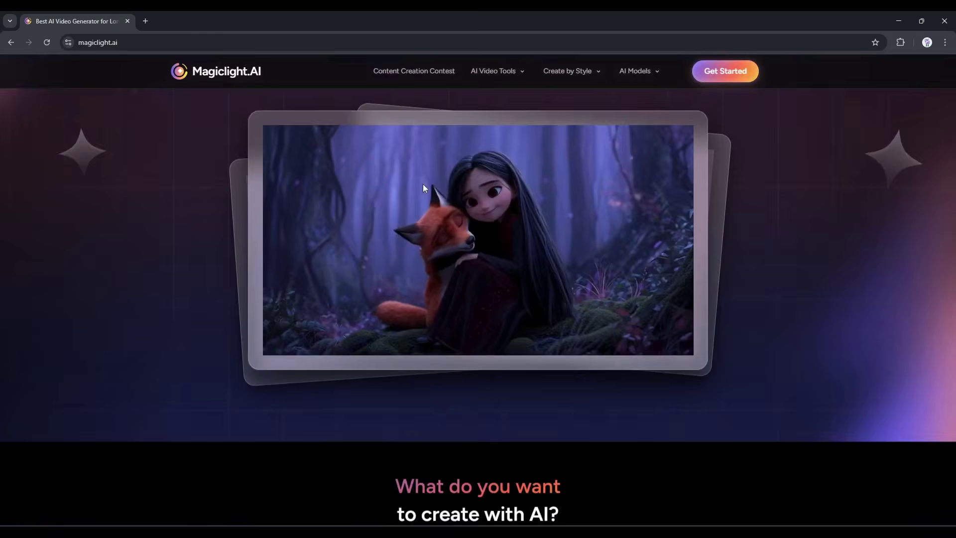
# Scroll the MagicLight homepage, then go to the video creation dashboard
pyautogui.scroll(-4, 424, 187)
pyautogui.scroll(-2, 423, 188)
pyautogui.scroll(-1, 418, 194)
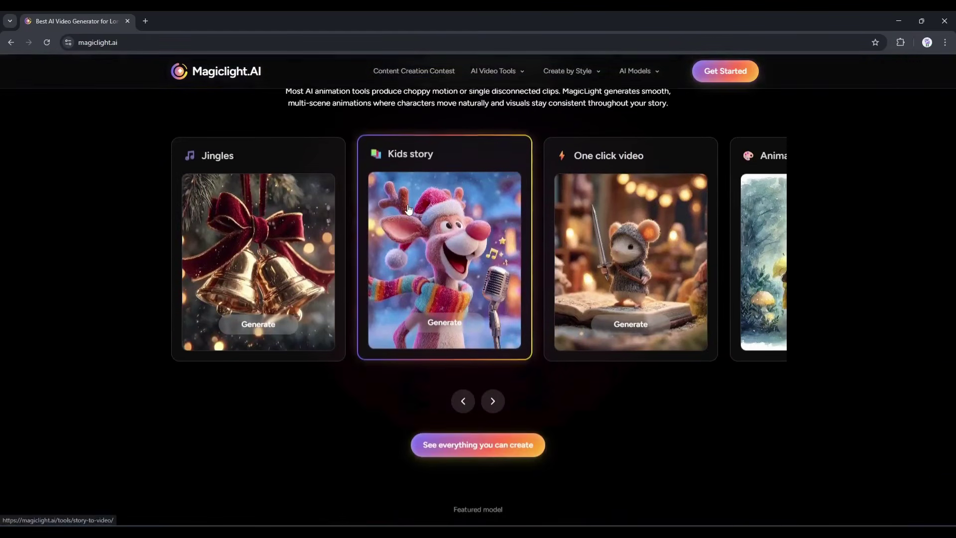
pyautogui.scroll(-3, 410, 204)
pyautogui.scroll(-3, 408, 208)
pyautogui.scroll(-4, 408, 208)
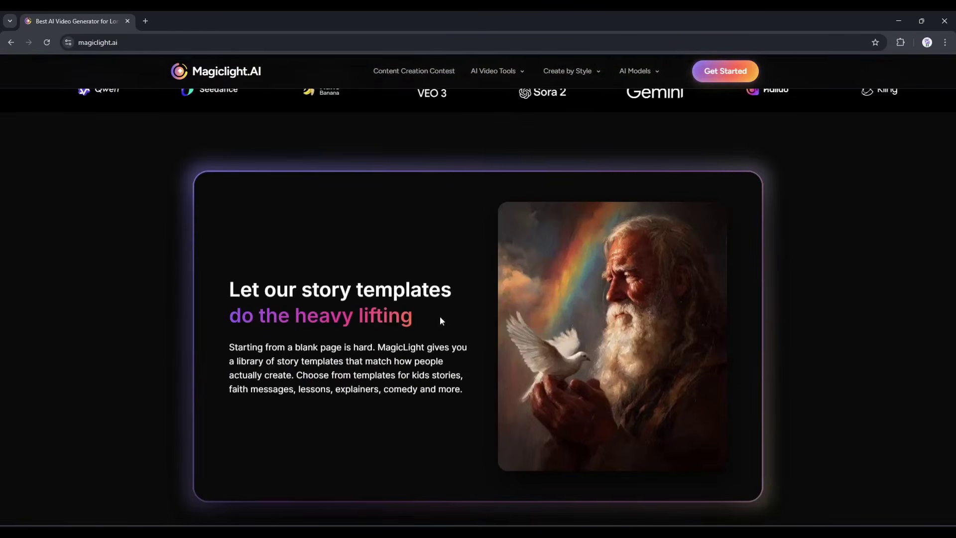
pyautogui.scroll(-1, 425, 274)
pyautogui.scroll(-3, 833, 304)
pyautogui.scroll(-6, 832, 306)
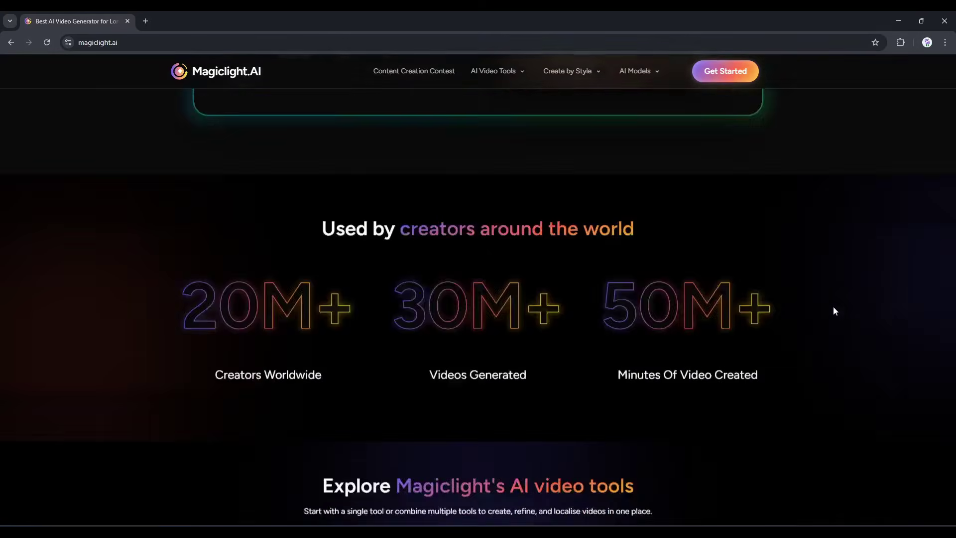
pyautogui.scroll(-5, 832, 306)
pyautogui.scroll(-1, 832, 307)
pyautogui.scroll(-2, 832, 306)
pyautogui.scroll(-4, 832, 306)
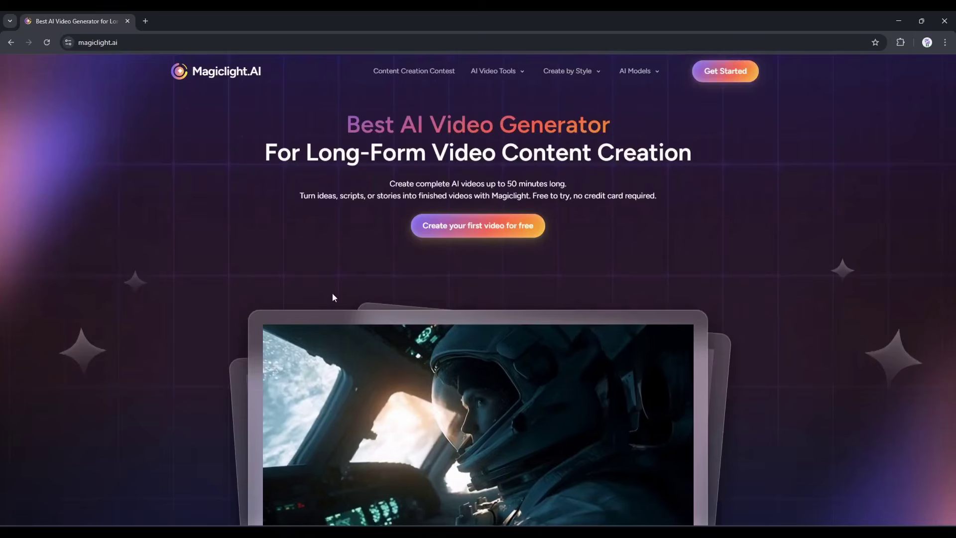
pyautogui.click(480, 226)
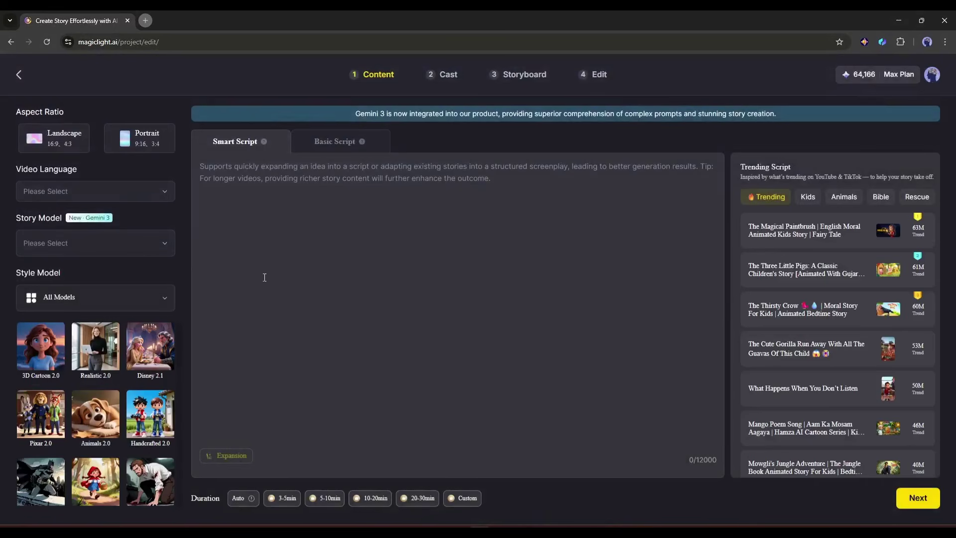
# Preview the Kids Story, One-Click and Music Video creators, returning to the dashboard each time
pyautogui.click(19, 75)
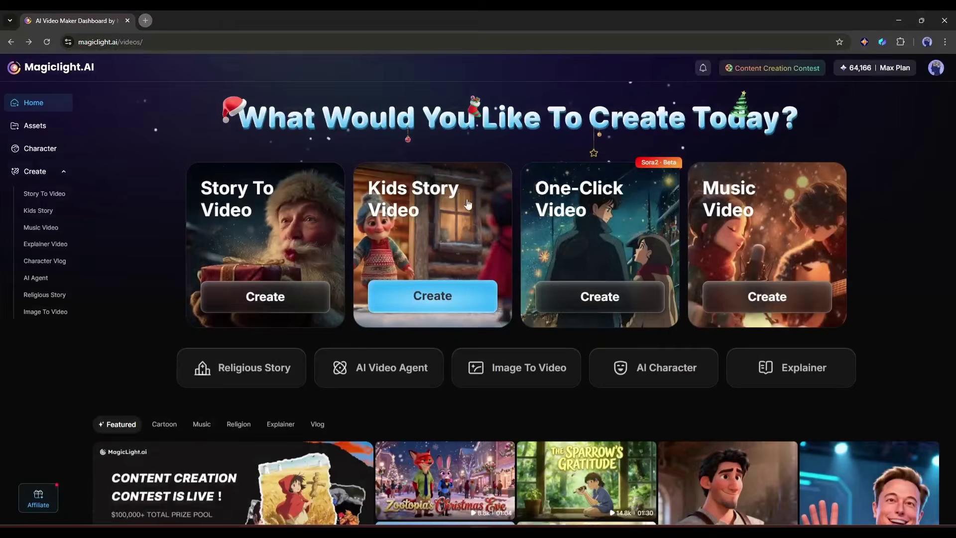
pyautogui.click(431, 294)
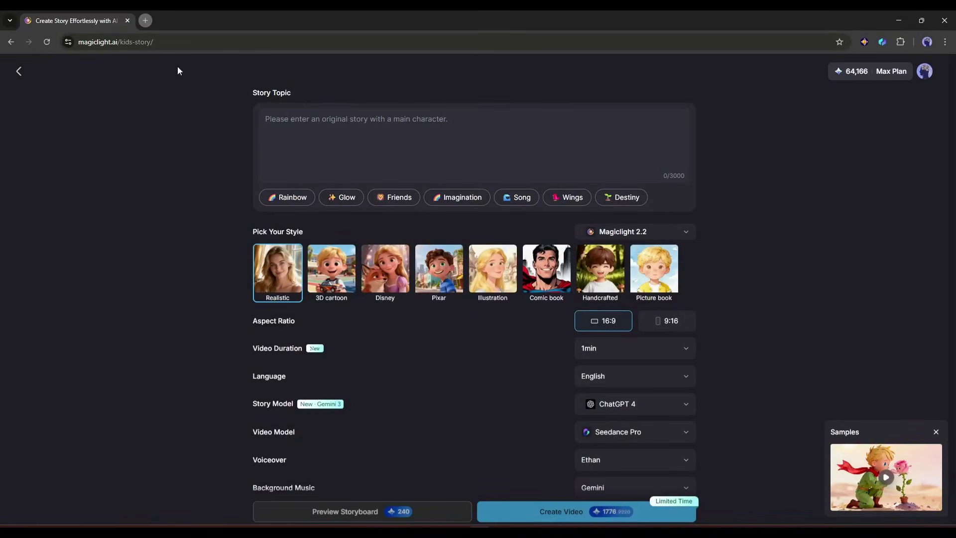
pyautogui.click(19, 75)
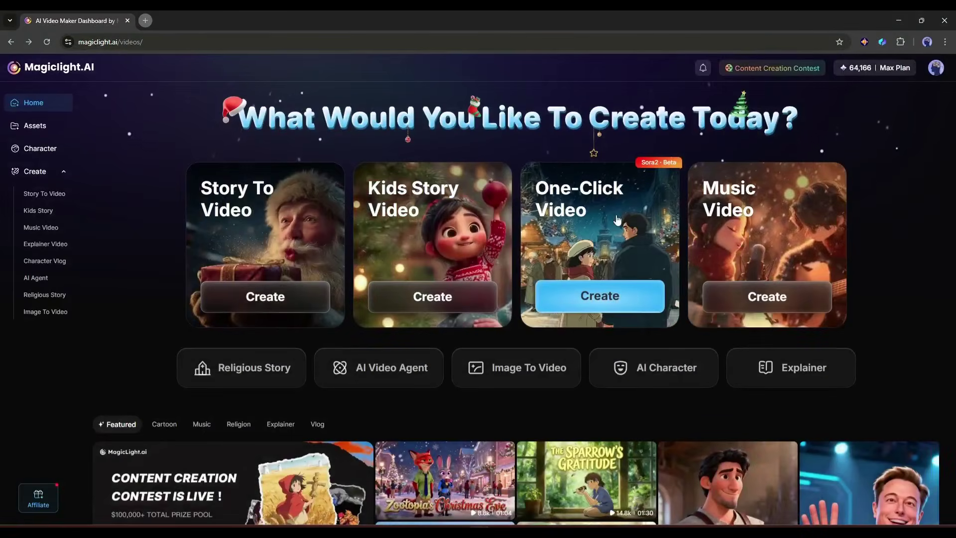
pyautogui.click(600, 297)
pyautogui.scroll(-5, 345, 382)
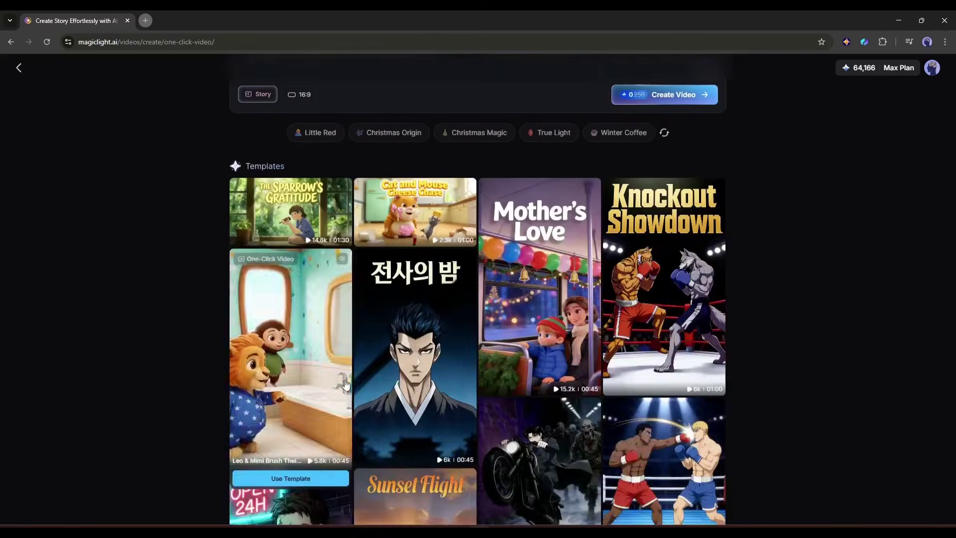
pyautogui.scroll(5, 417, 323)
pyautogui.click(18, 68)
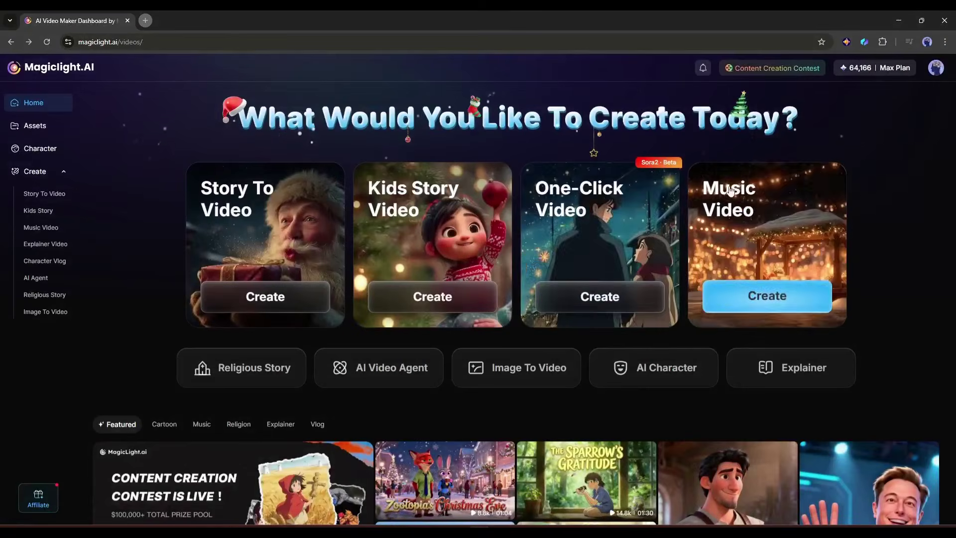
pyautogui.click(720, 243)
pyautogui.click(18, 74)
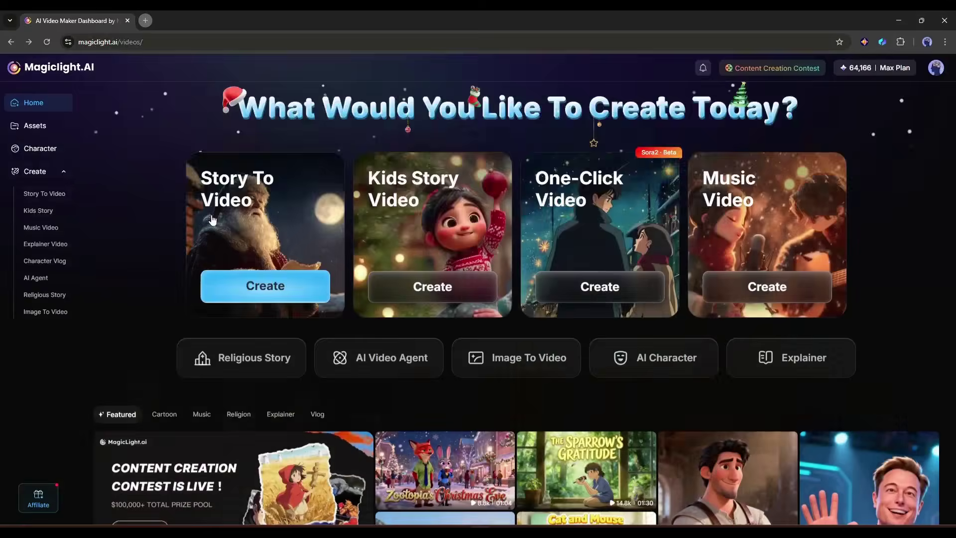
# Scroll through the dashboard's template gallery
pyautogui.scroll(-3, 260, 230)
pyautogui.scroll(2, 401, 233)
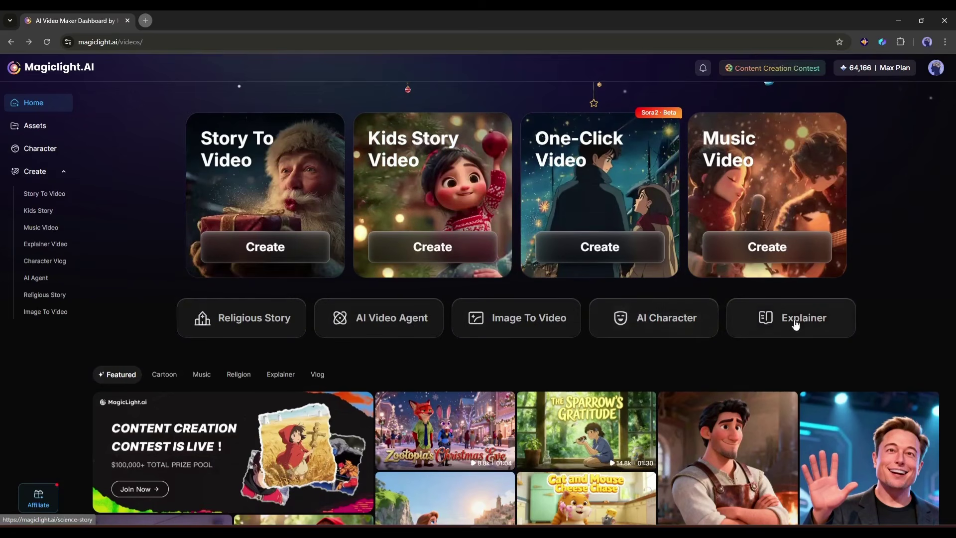
pyautogui.scroll(-2, 822, 329)
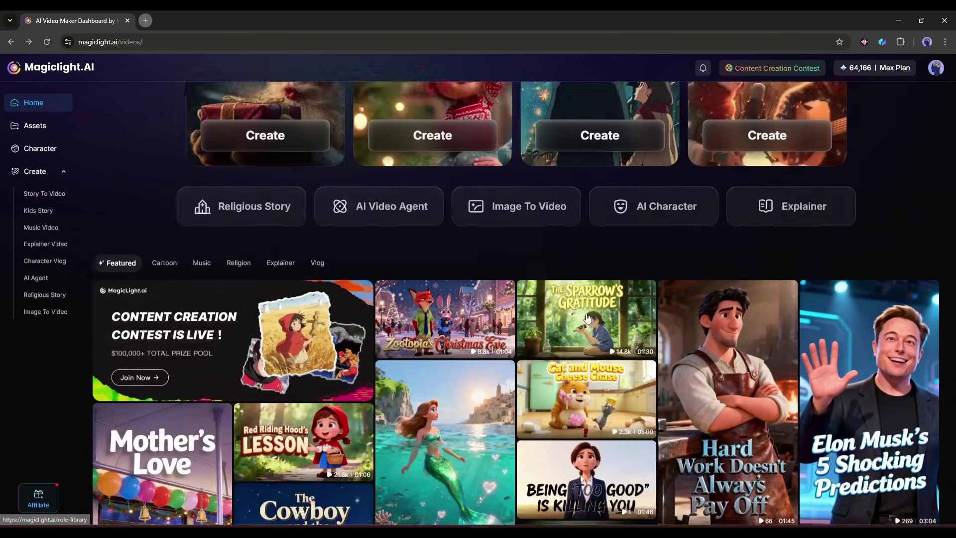
pyautogui.scroll(-3, 747, 318)
pyautogui.scroll(-5, 672, 308)
pyautogui.scroll(-3, 598, 297)
pyautogui.scroll(-3, 597, 297)
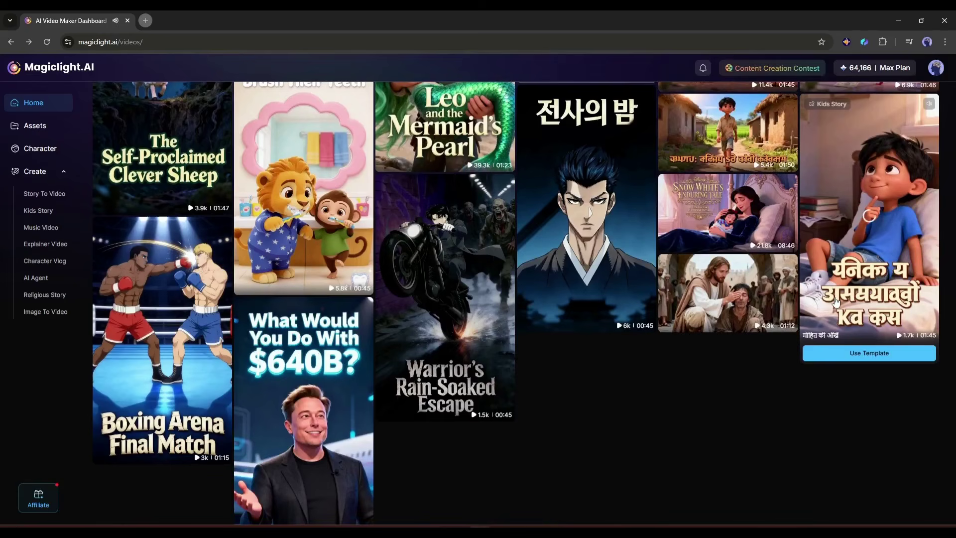
pyautogui.scroll(-1, 582, 296)
pyautogui.scroll(-3, 614, 318)
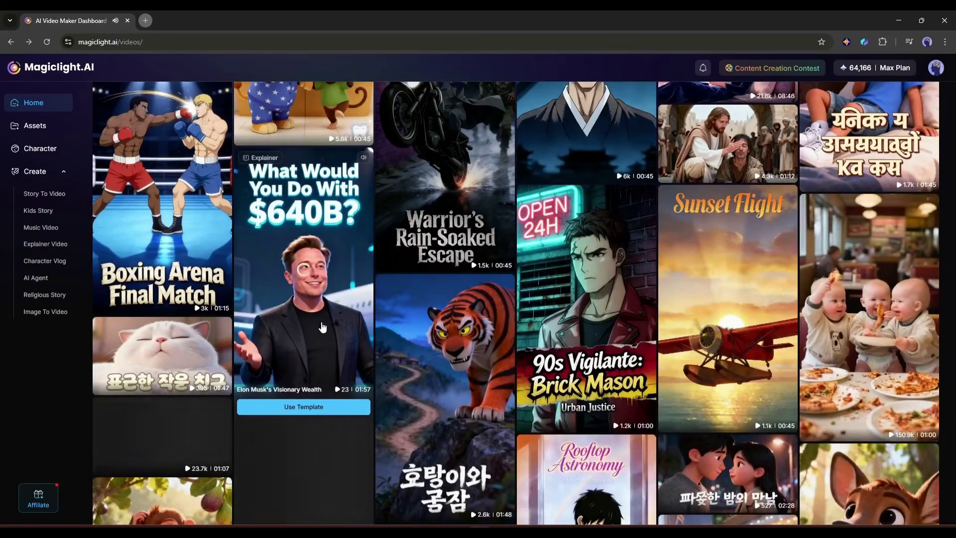
pyautogui.scroll(-2, 647, 339)
pyautogui.scroll(-2, 680, 361)
pyautogui.scroll(3, 710, 378)
pyautogui.scroll(3, 710, 378)
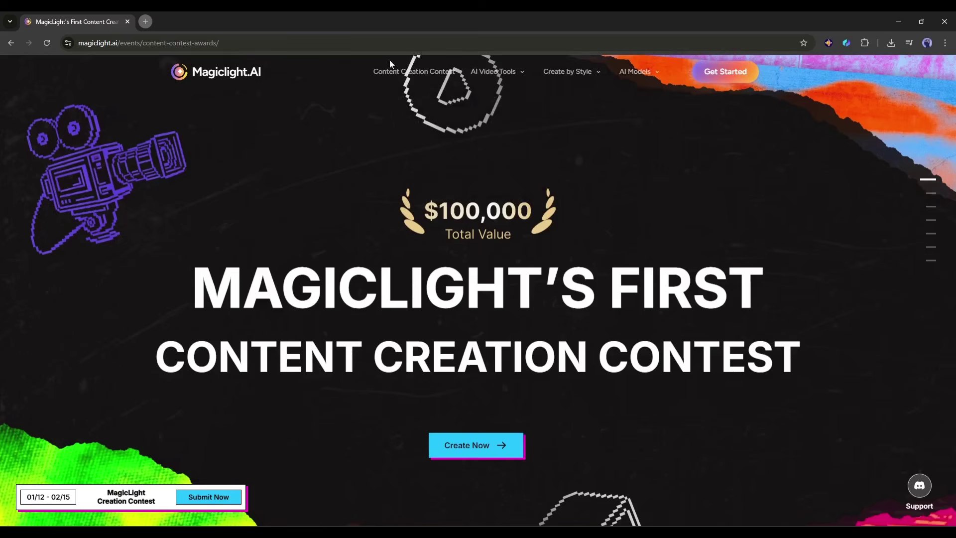
# Highlight the contest title and scroll through the Content Creation Contest page
pyautogui.moveTo(341, 293); pyautogui.dragTo(781, 345)
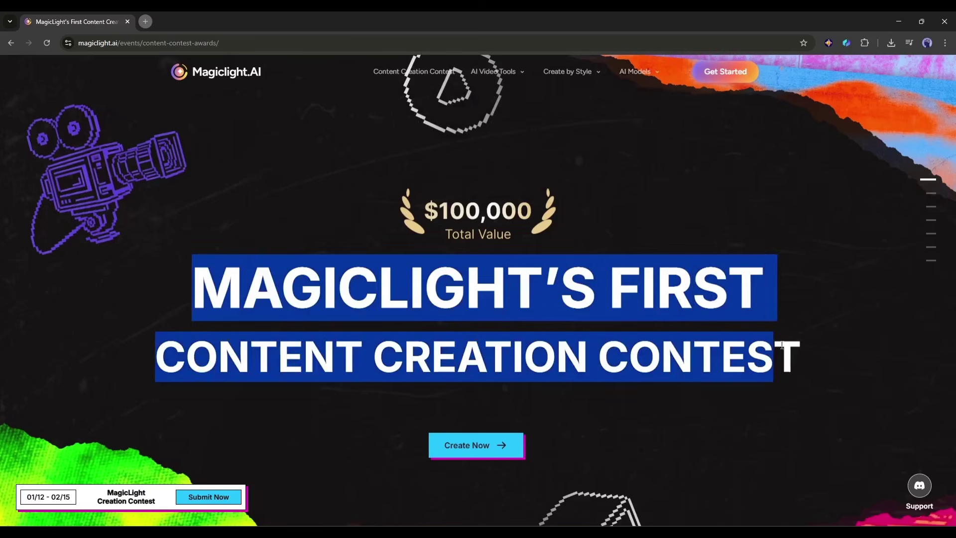
pyautogui.click(669, 290)
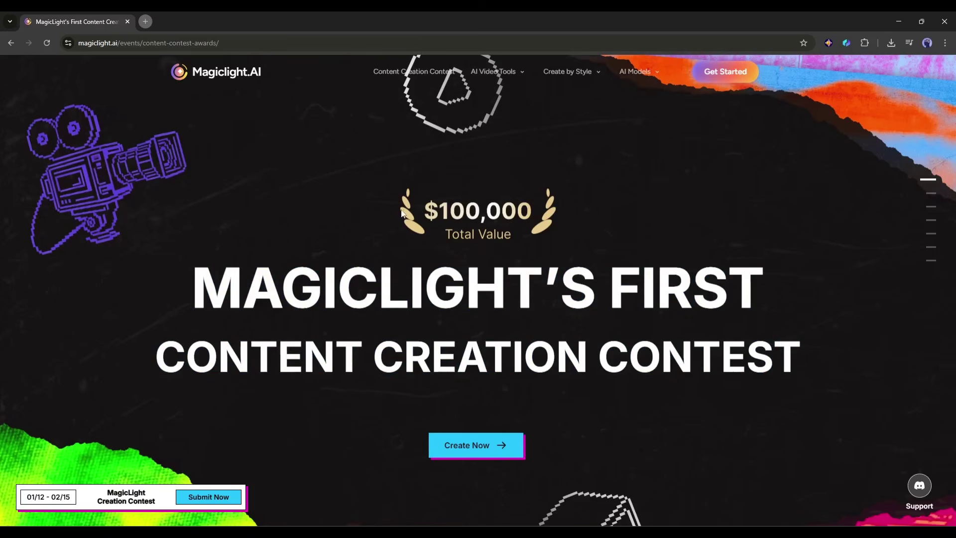
pyautogui.click(563, 214)
pyautogui.scroll(-5, 469, 246)
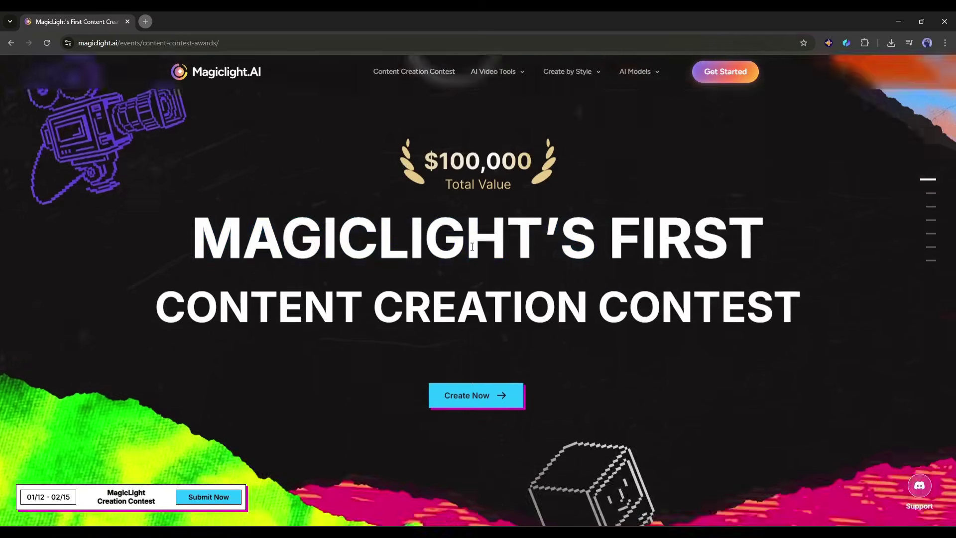
pyautogui.scroll(-2, 470, 246)
pyautogui.scroll(-4, 562, 266)
pyautogui.scroll(-5, 562, 266)
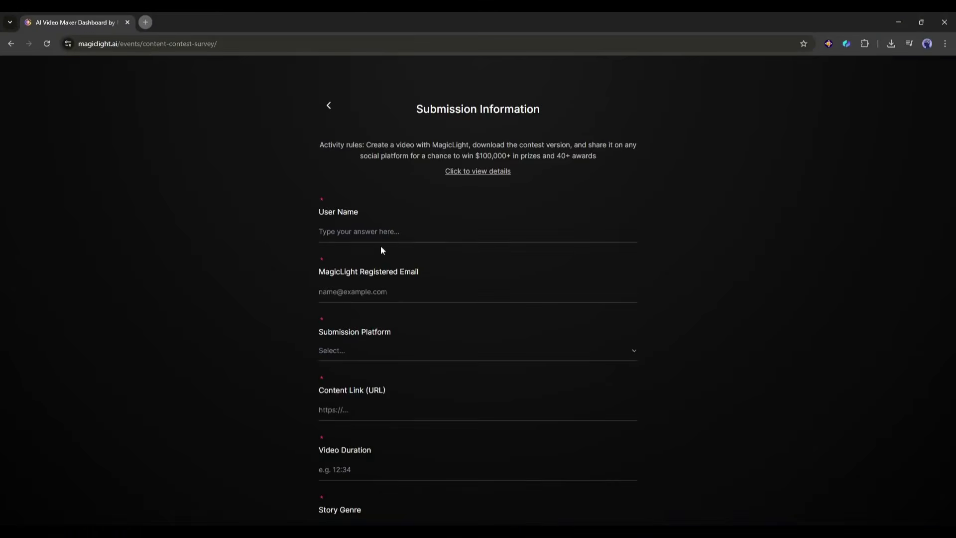
# Inspect the contest submission form, clicking into its User Name field
pyautogui.click(384, 234)
pyautogui.scroll(-1, 383, 279)
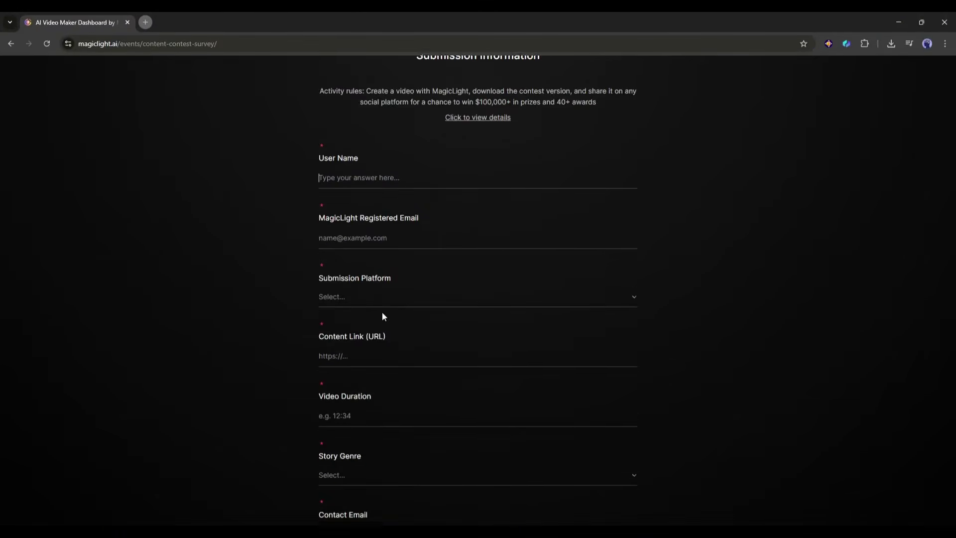
pyautogui.scroll(2, 384, 387)
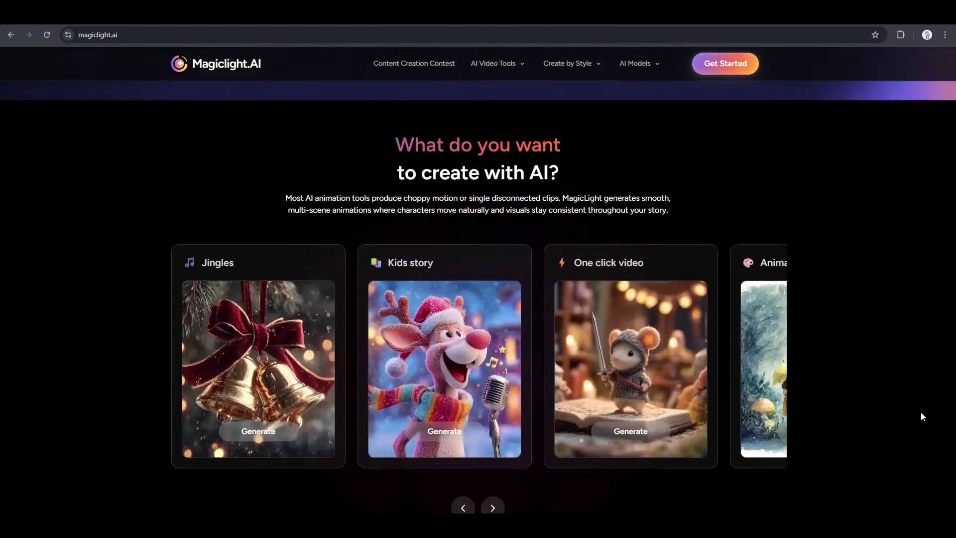
pyautogui.scroll(3, 920, 416)
pyautogui.scroll(3, 921, 416)
pyautogui.scroll(1, 920, 416)
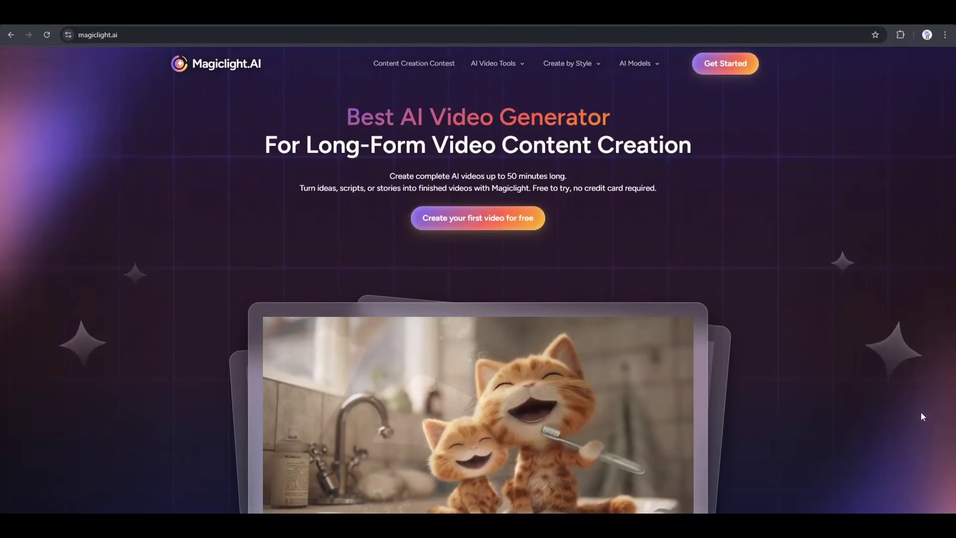
pyautogui.scroll(-2, 921, 417)
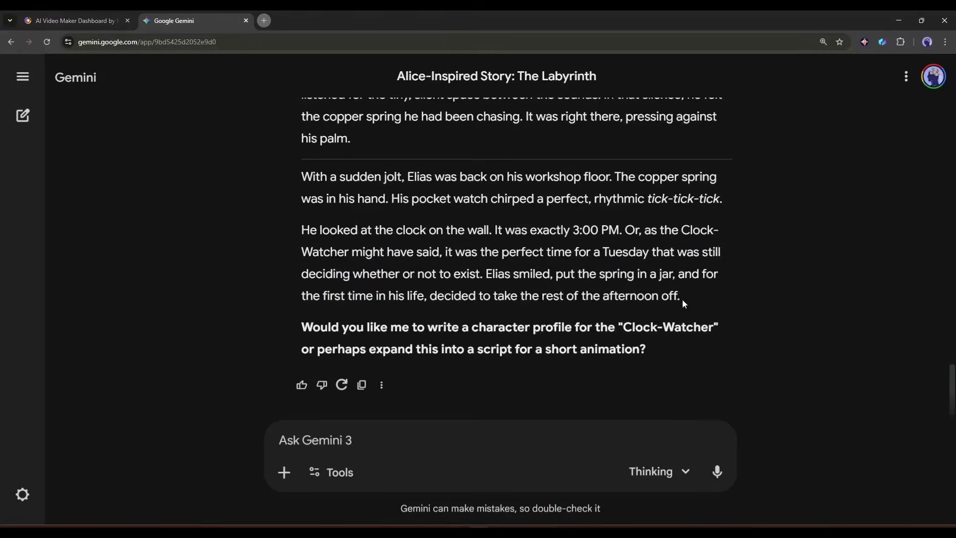
# Select the whole Labyrinth of Lost Minutes story in Gemini and return to MagicLight
pyautogui.scroll(15, 379, 271)
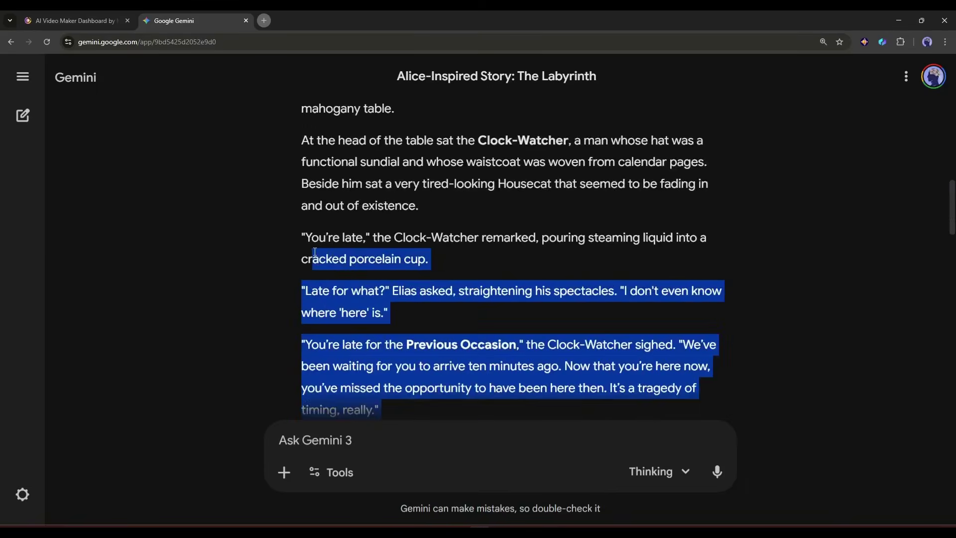
pyautogui.moveTo(378, 270); pyautogui.dragTo(306, 257)
pyautogui.scroll(4, 307, 257)
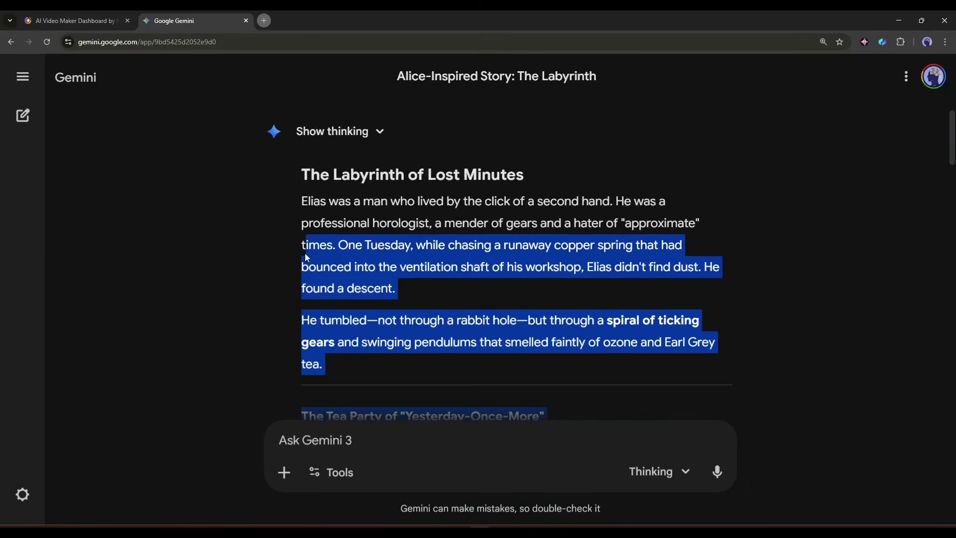
pyautogui.click(115, 15)
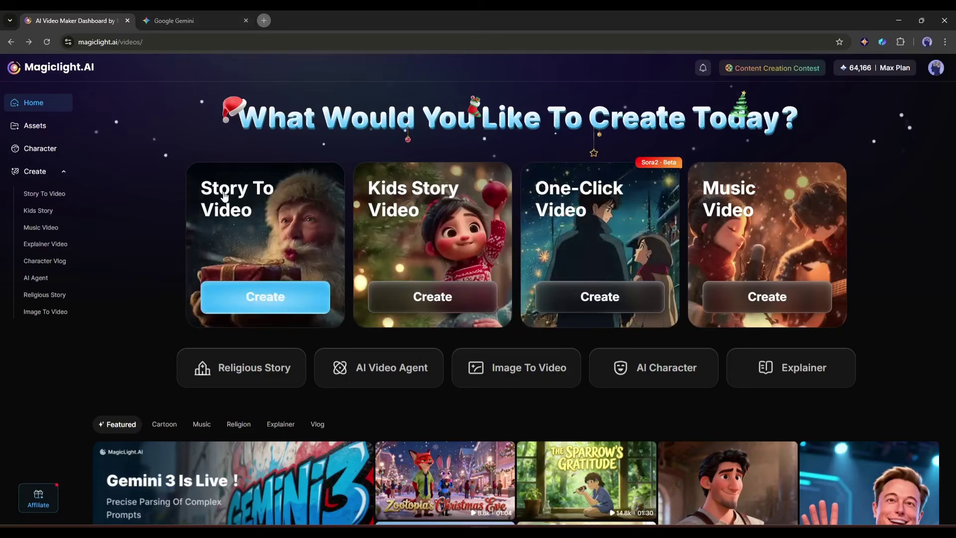
# Start a Story To Video project and paste the story into Smart Script
pyautogui.click(278, 227)
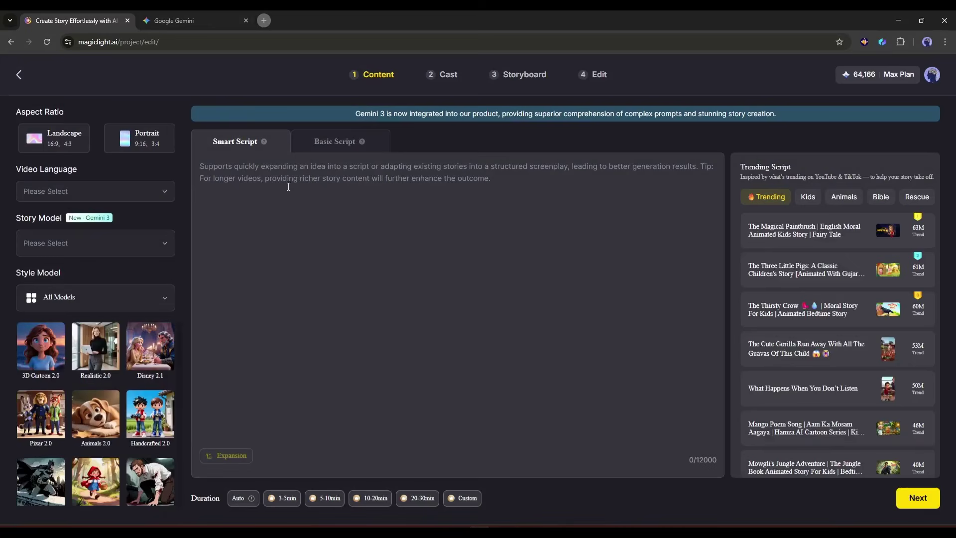
pyautogui.click(357, 148)
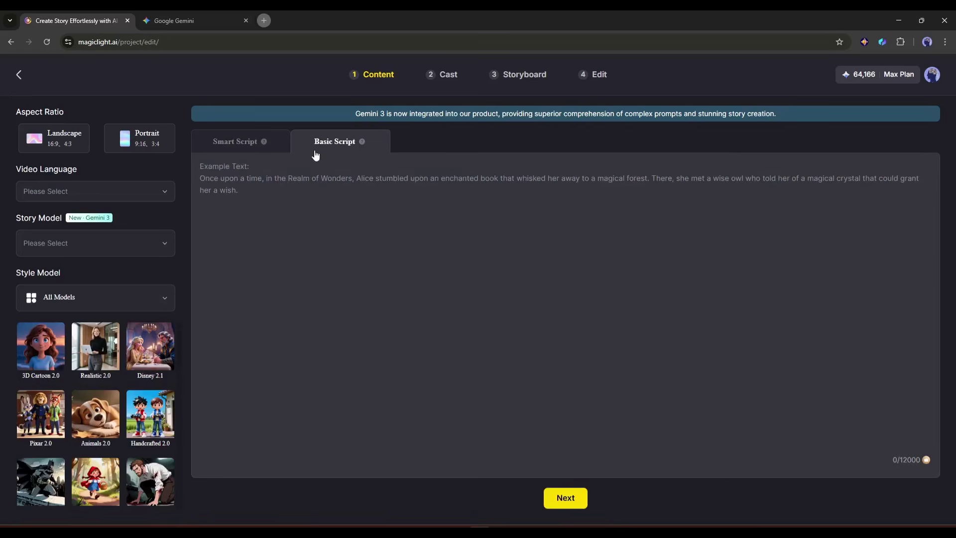
pyautogui.click(236, 152)
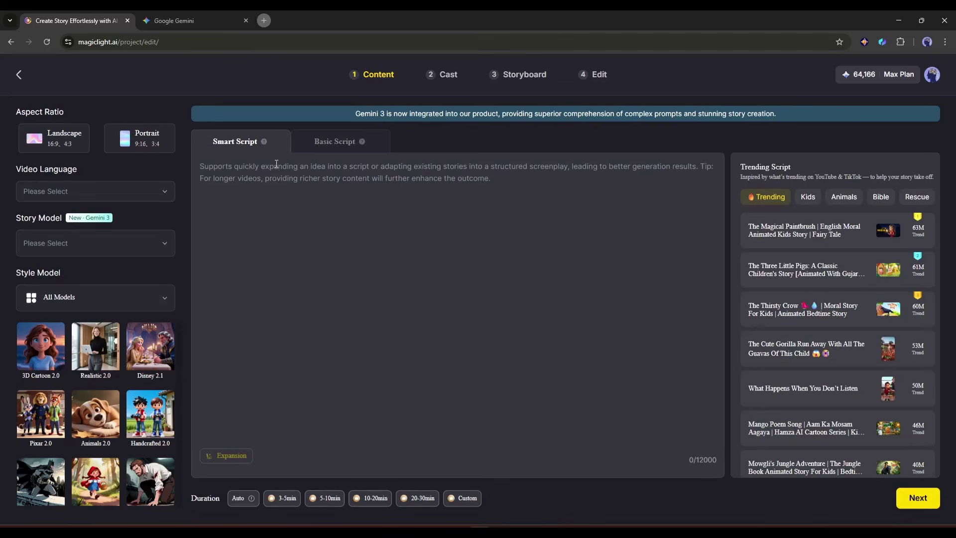
pyautogui.click(351, 144)
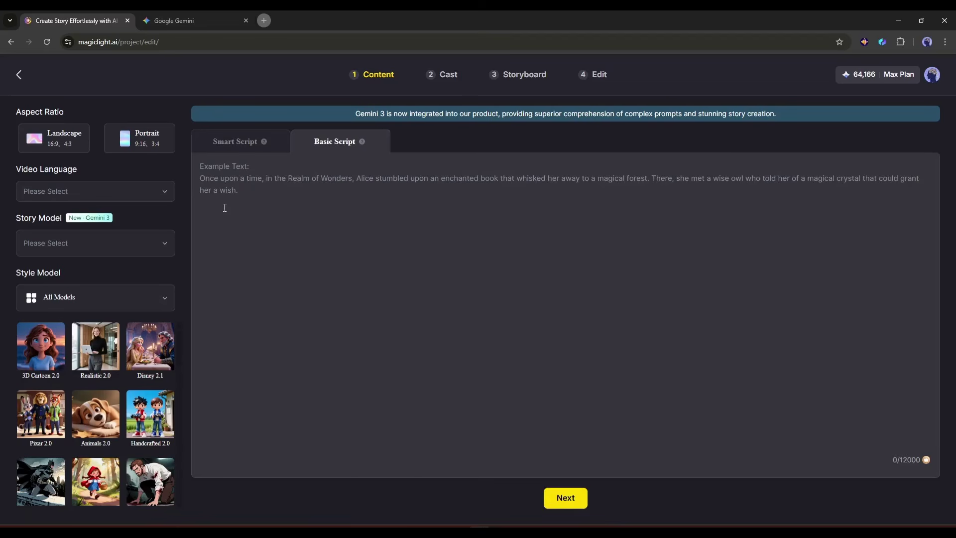
pyautogui.click(243, 153)
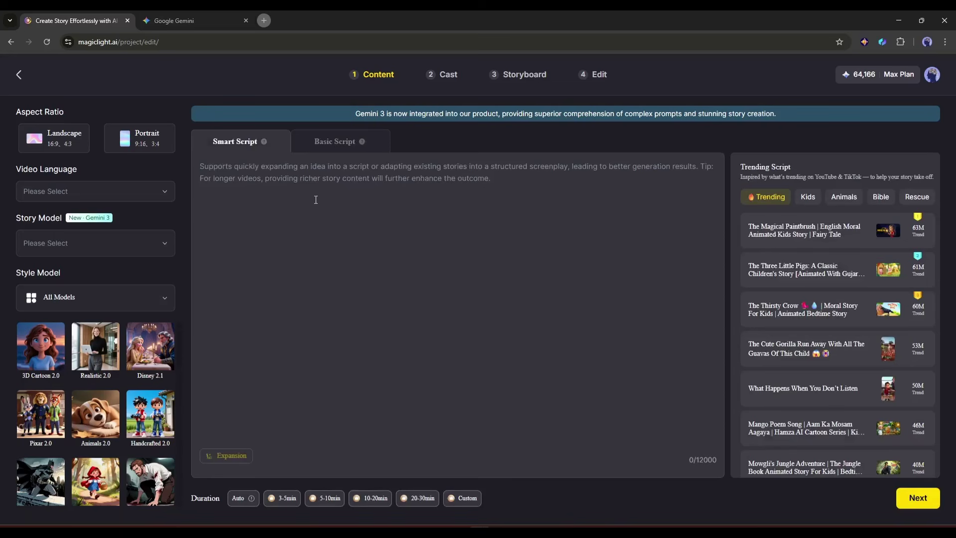
pyautogui.hotkey('ctrl', 'v')
pyautogui.scroll(10, 294, 250)
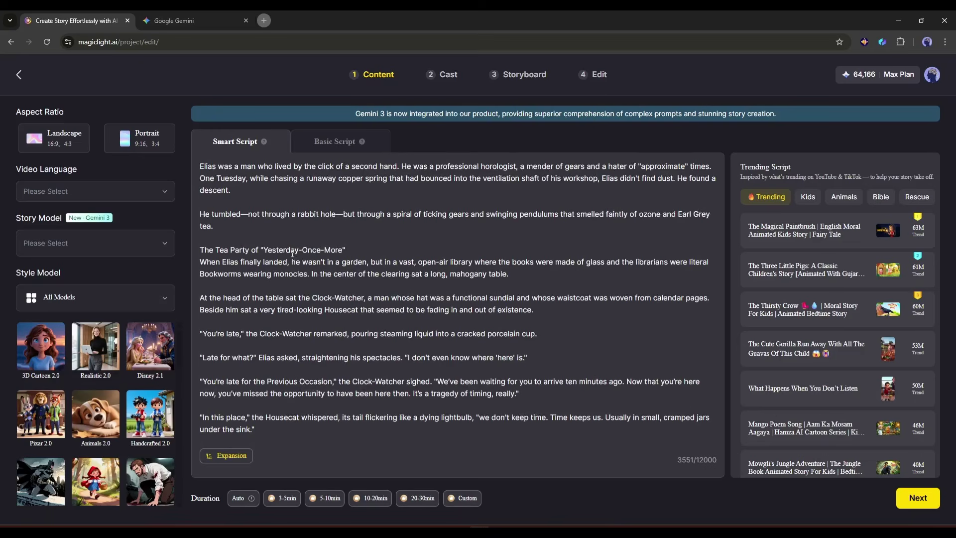
pyautogui.scroll(-3, 277, 245)
pyautogui.scroll(-4, 293, 289)
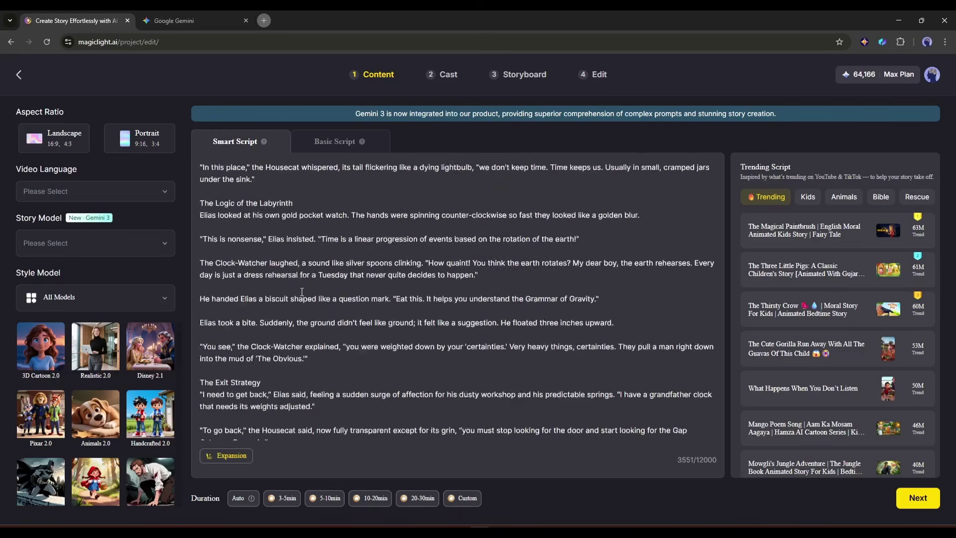
pyautogui.scroll(-3, 311, 337)
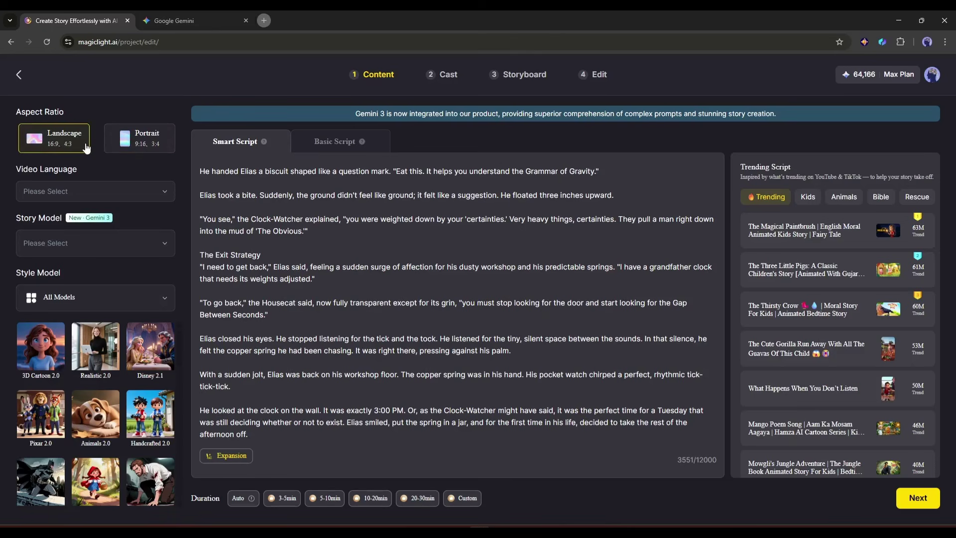
# Set video language to English, story model Gemini 3 and style family Magiclight 2.0
pyautogui.click(94, 201)
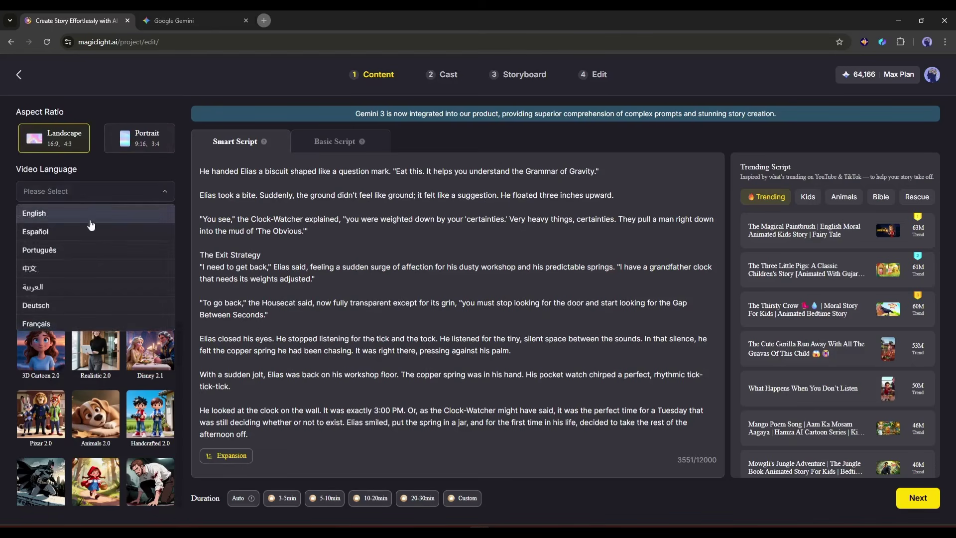
pyautogui.scroll(-2, 48, 287)
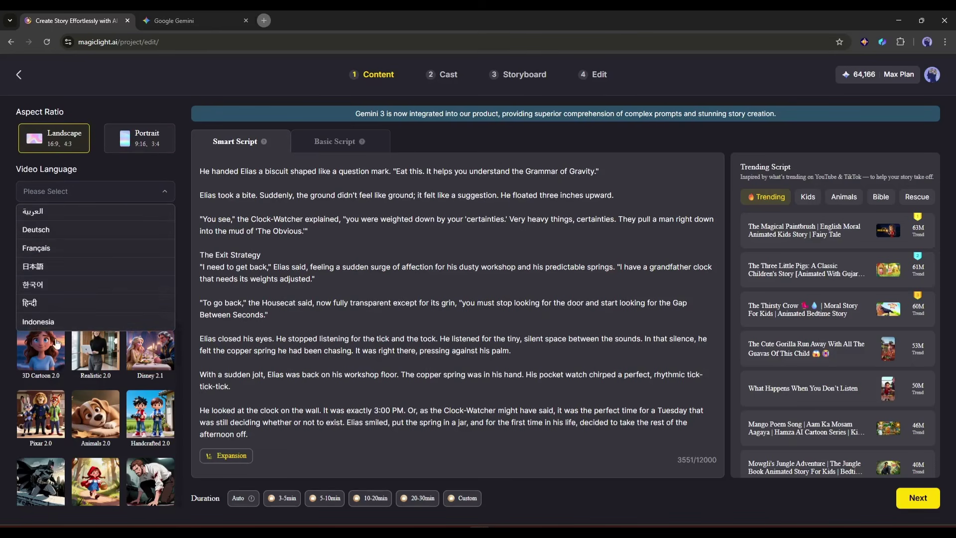
pyautogui.scroll(2, 56, 299)
pyautogui.click(74, 213)
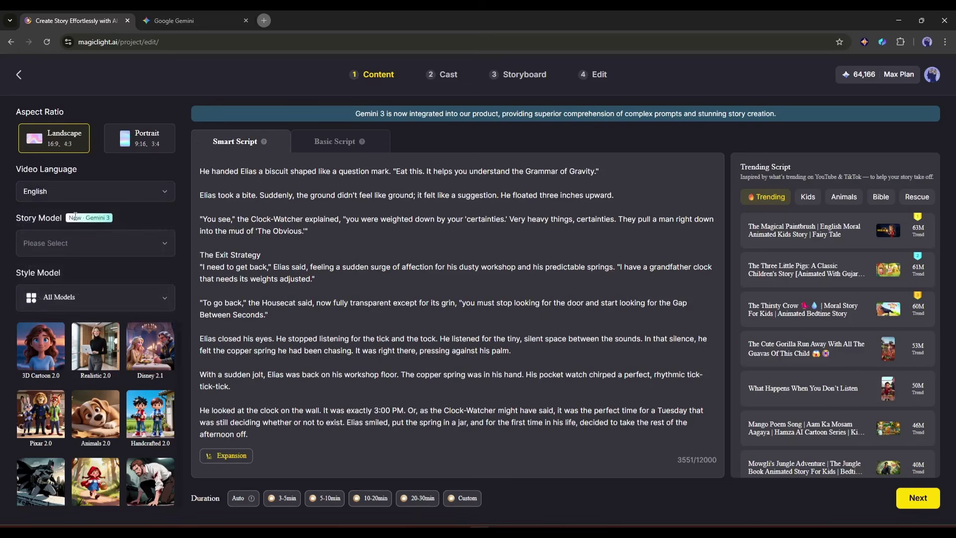
pyautogui.click(94, 247)
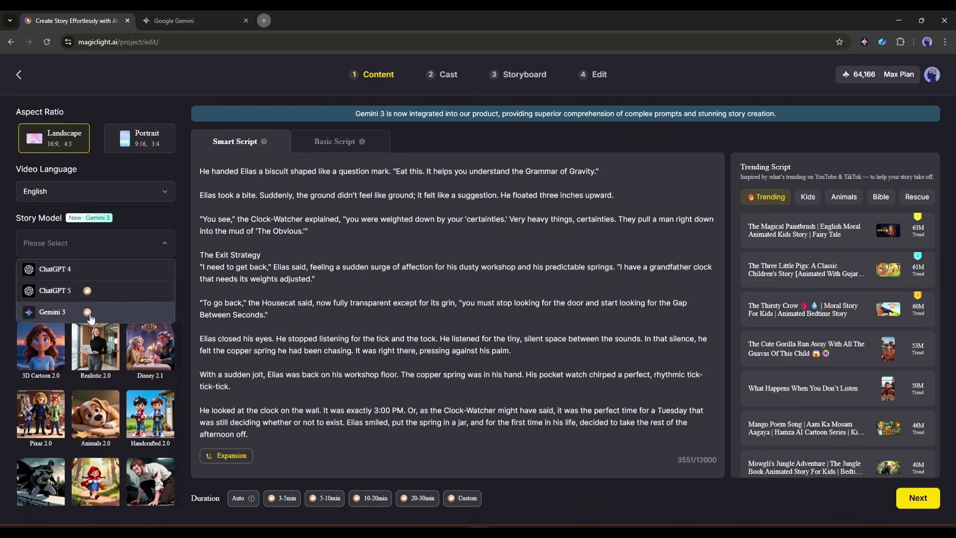
pyautogui.click(104, 311)
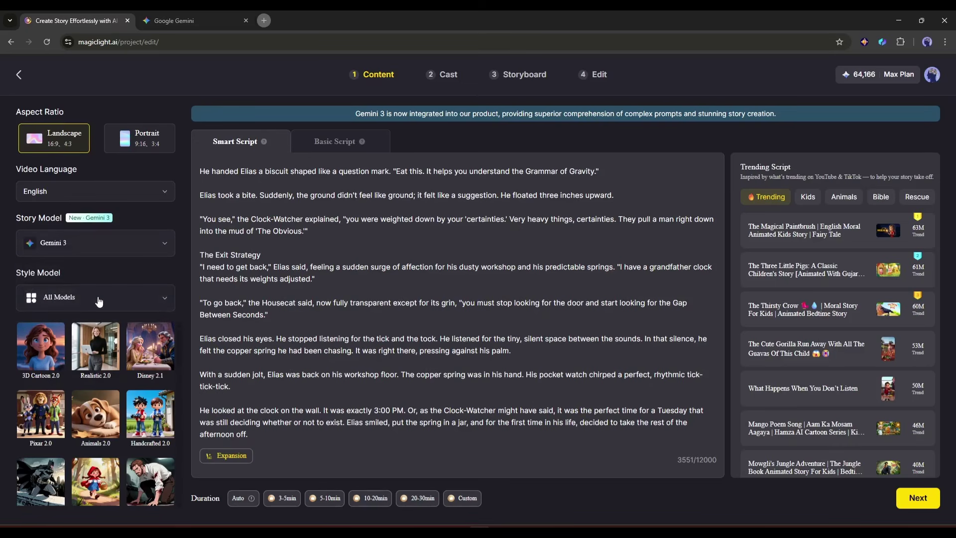
pyautogui.click(99, 301)
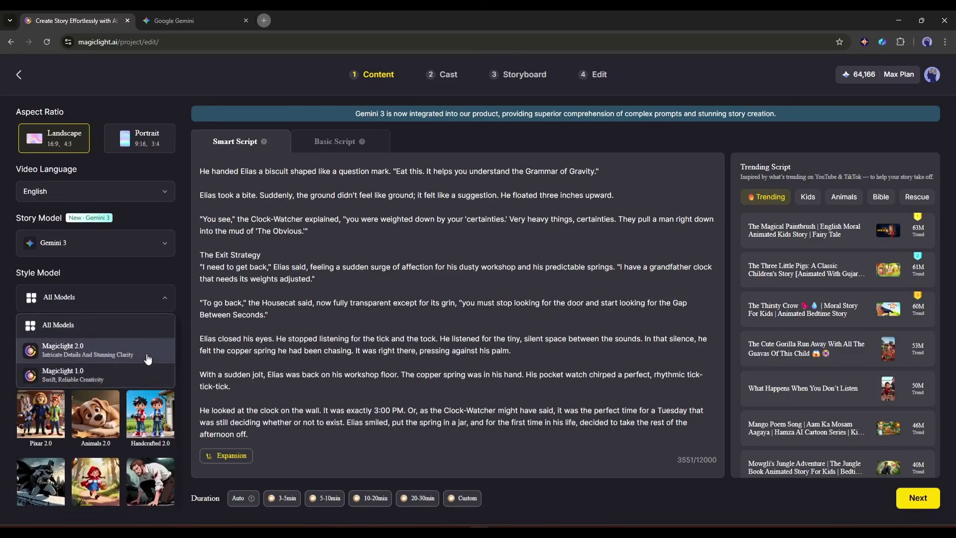
pyautogui.click(115, 353)
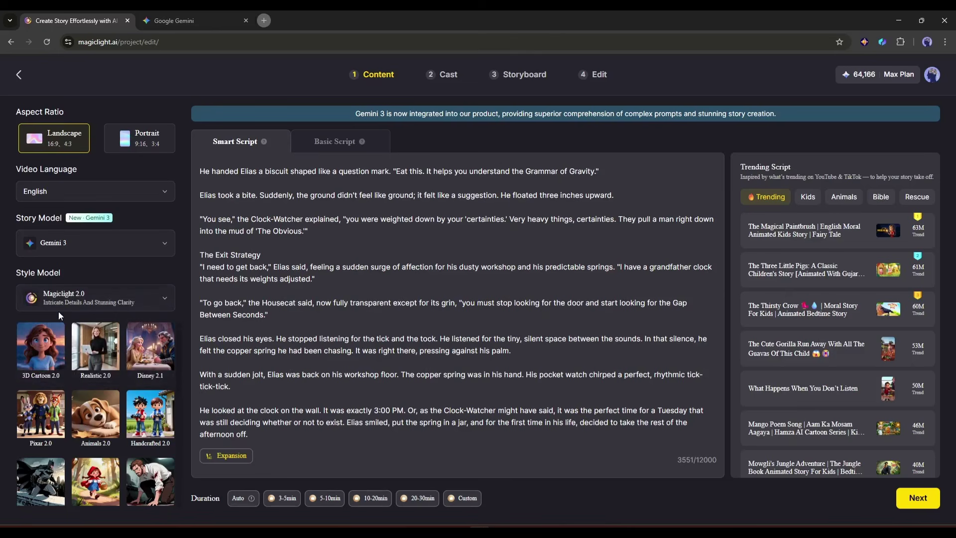
# Pick the Disney 2.1 style and, after trying other durations, set duration to 3-5 minutes
pyautogui.scroll(-1, 150, 355)
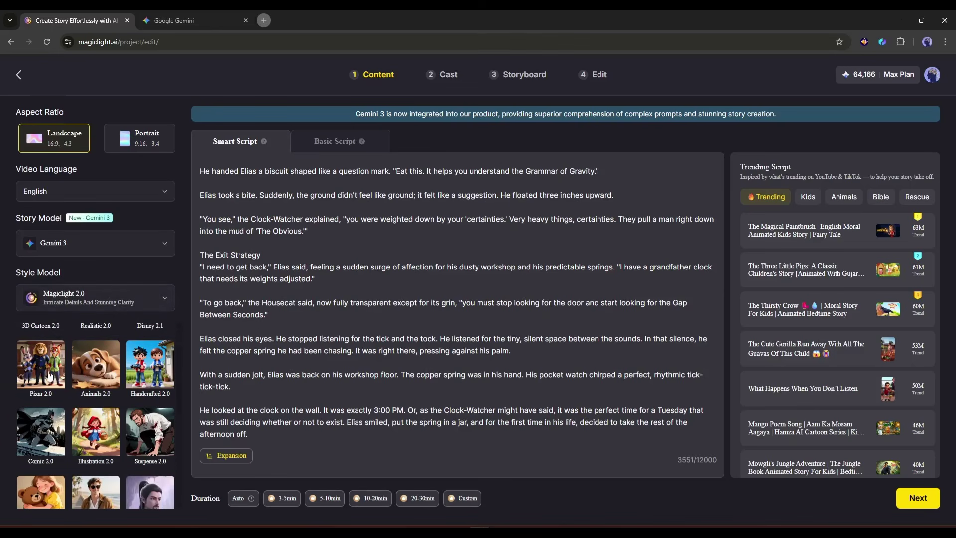
pyautogui.scroll(-1, 49, 374)
pyautogui.scroll(-1, 52, 373)
pyautogui.scroll(-2, 56, 372)
pyautogui.scroll(-1, 60, 371)
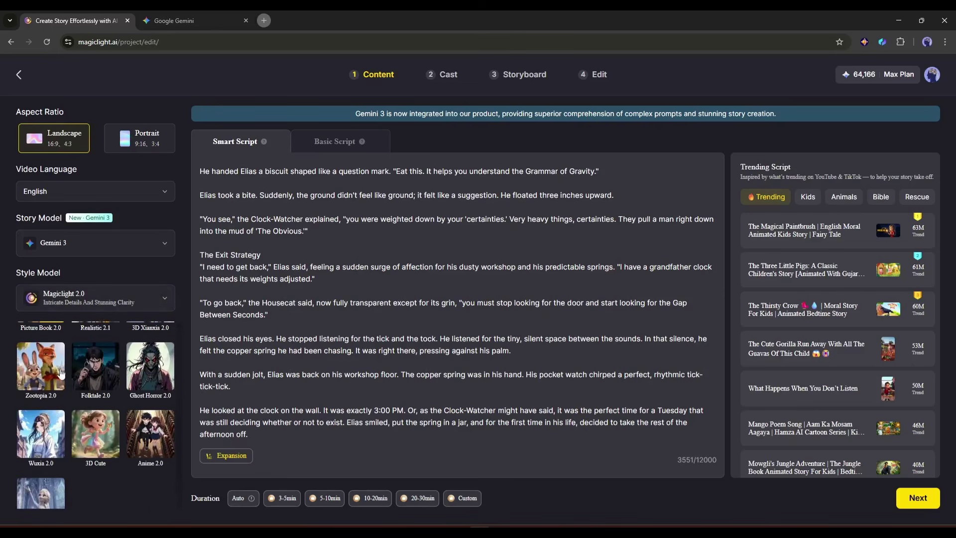
pyautogui.scroll(-1, 55, 398)
pyautogui.scroll(5, 102, 458)
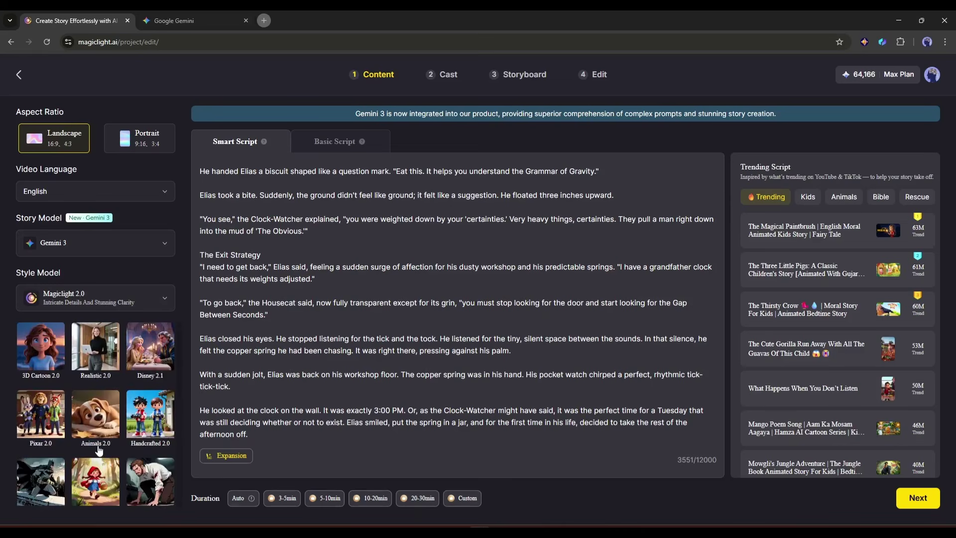
pyautogui.click(152, 343)
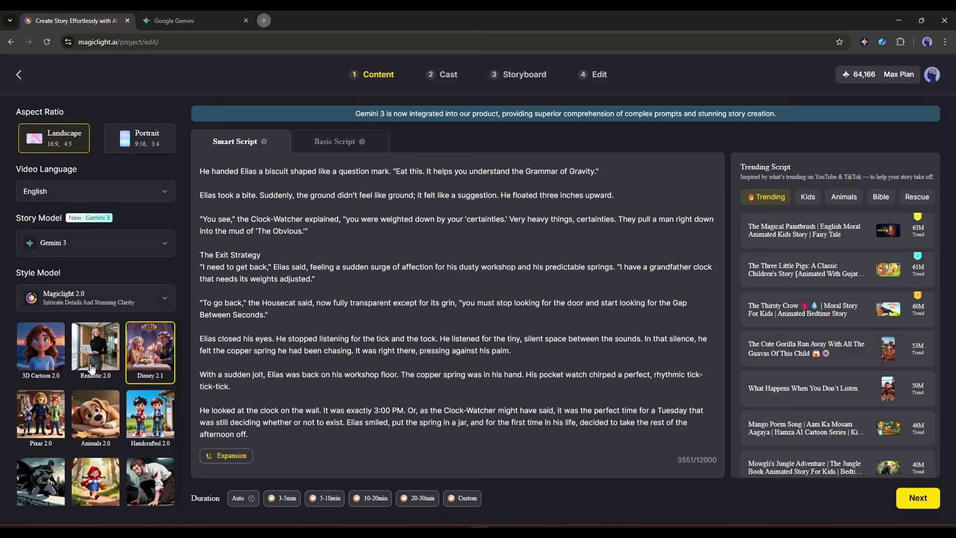
pyautogui.scroll(-5, 91, 368)
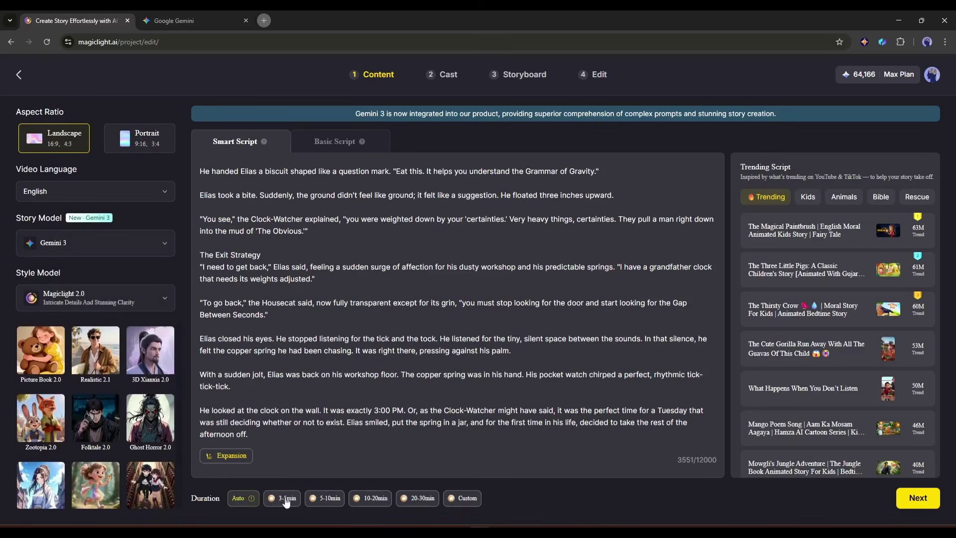
pyautogui.click(413, 504)
pyautogui.moveTo(463, 497)
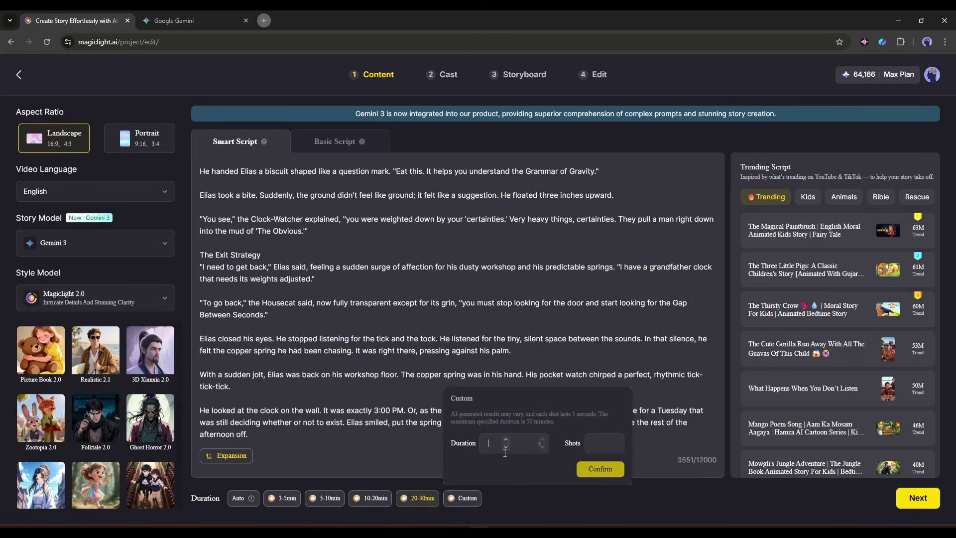
pyautogui.click(542, 453)
pyautogui.write('50')
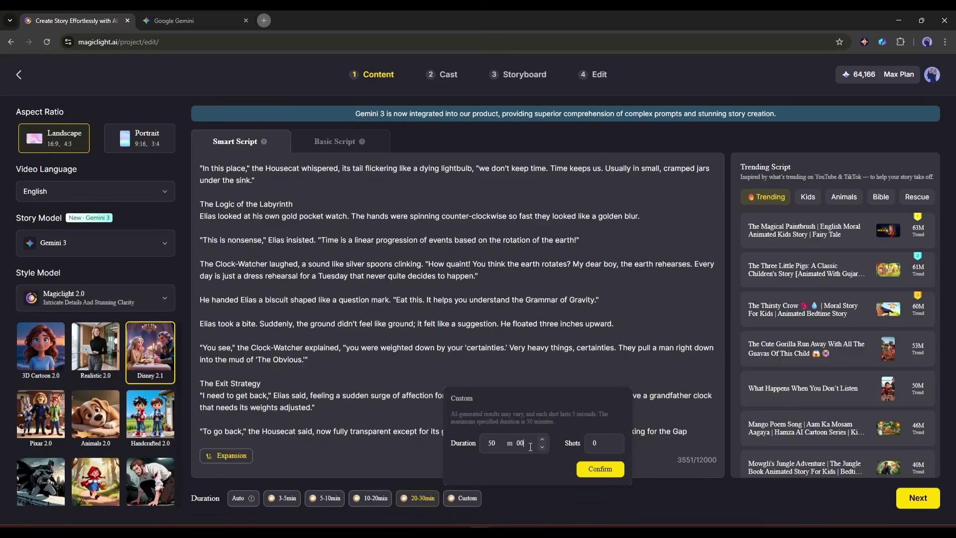
pyautogui.click(598, 468)
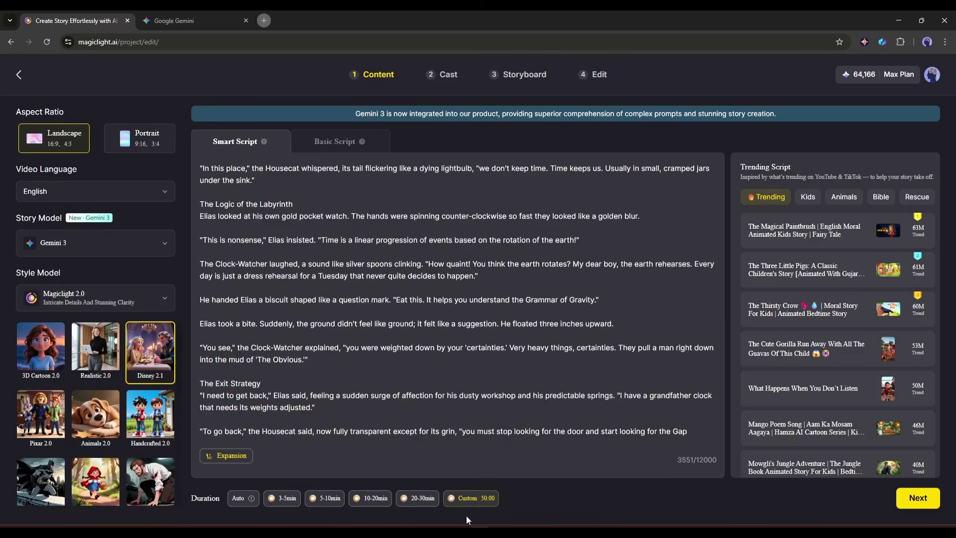
pyautogui.click(290, 498)
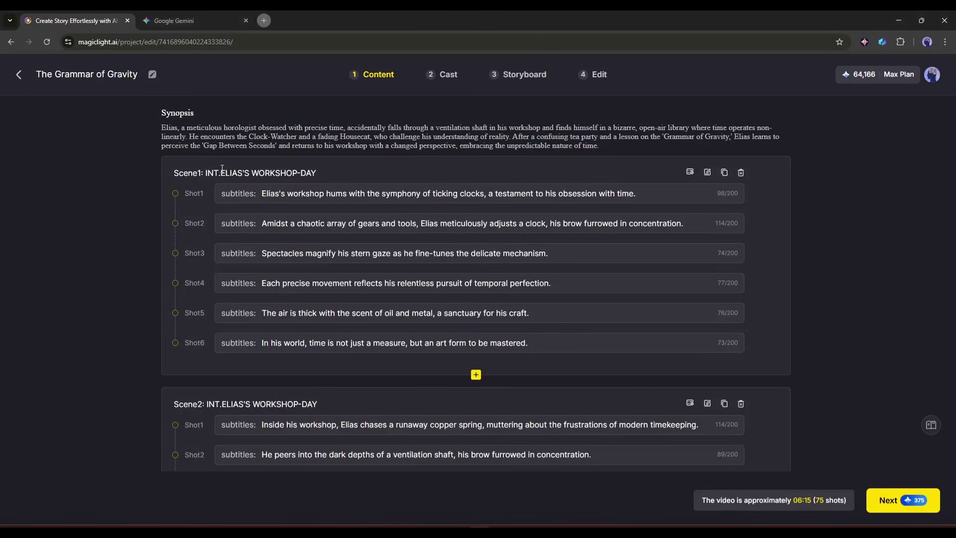
# Review the generated scene and shot subtitles, then continue to the cast stage
pyautogui.scroll(-4, 219, 181)
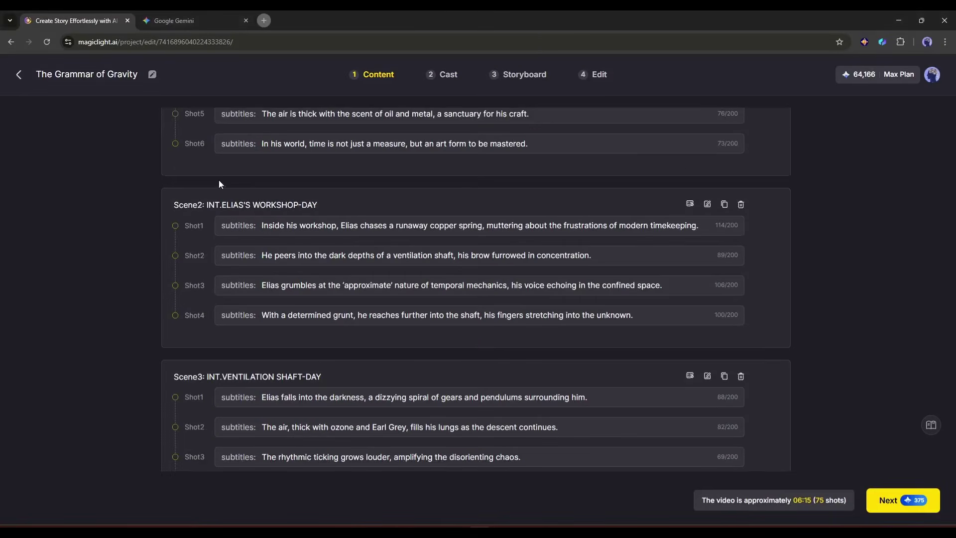
pyautogui.scroll(-4, 198, 199)
pyautogui.scroll(-5, 186, 211)
pyautogui.scroll(-5, 186, 211)
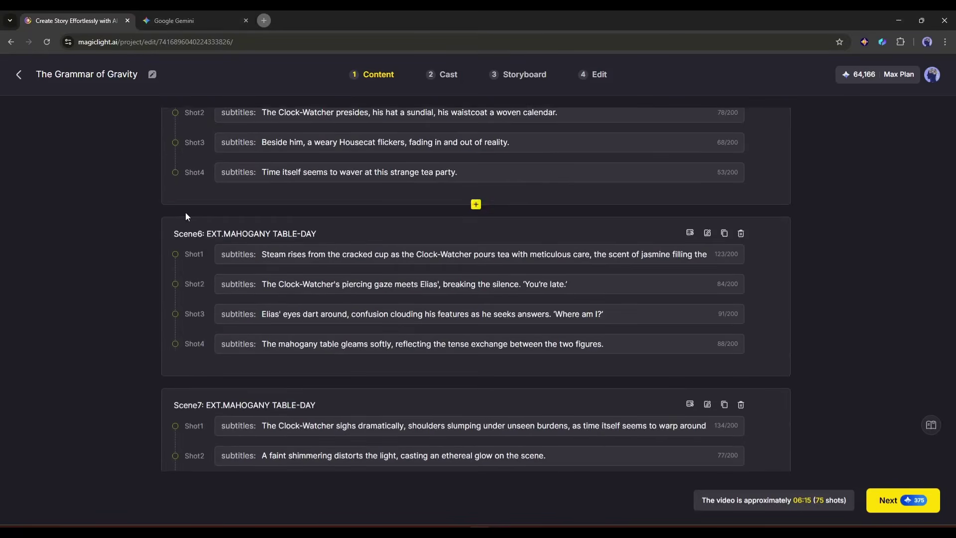
pyautogui.scroll(-5, 186, 212)
pyautogui.scroll(-5, 181, 220)
pyautogui.scroll(-5, 181, 219)
pyautogui.scroll(-5, 182, 222)
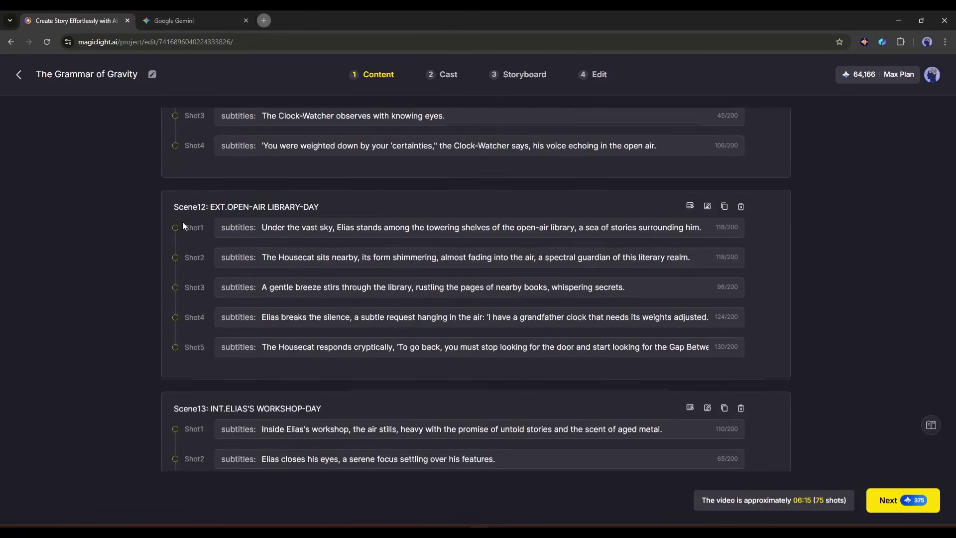
pyautogui.scroll(-5, 182, 222)
pyautogui.scroll(-5, 182, 222)
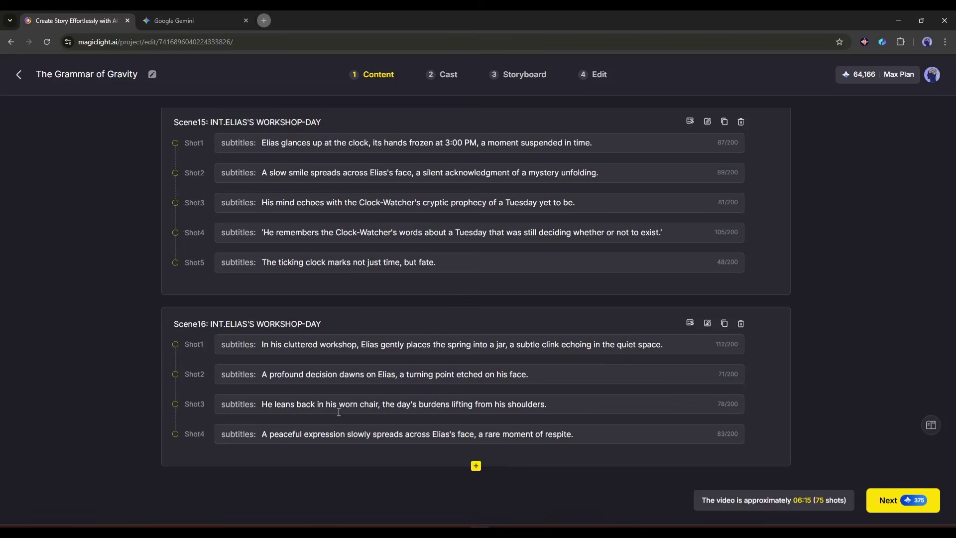
pyautogui.scroll(5, 497, 365)
pyautogui.scroll(5, 496, 362)
pyautogui.scroll(5, 494, 360)
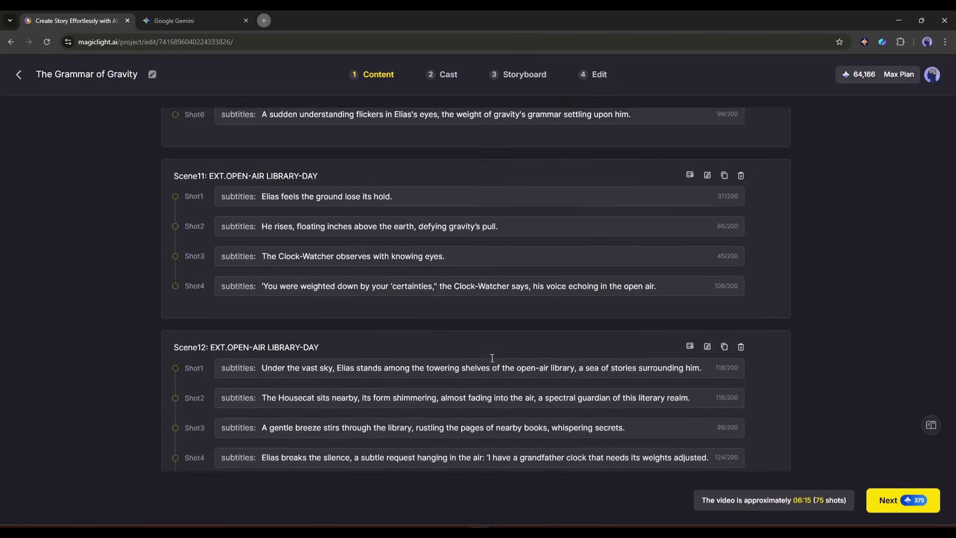
pyautogui.scroll(5, 492, 359)
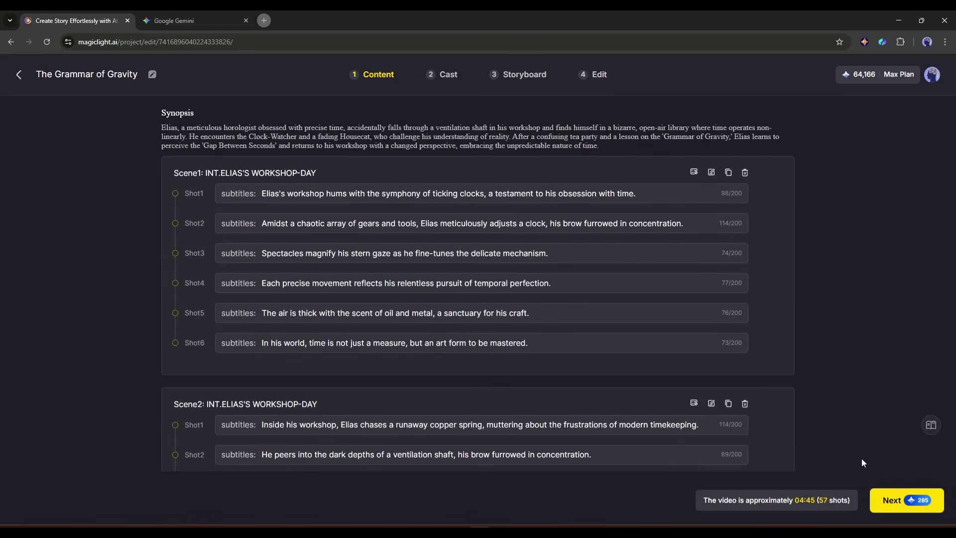
pyautogui.click(912, 504)
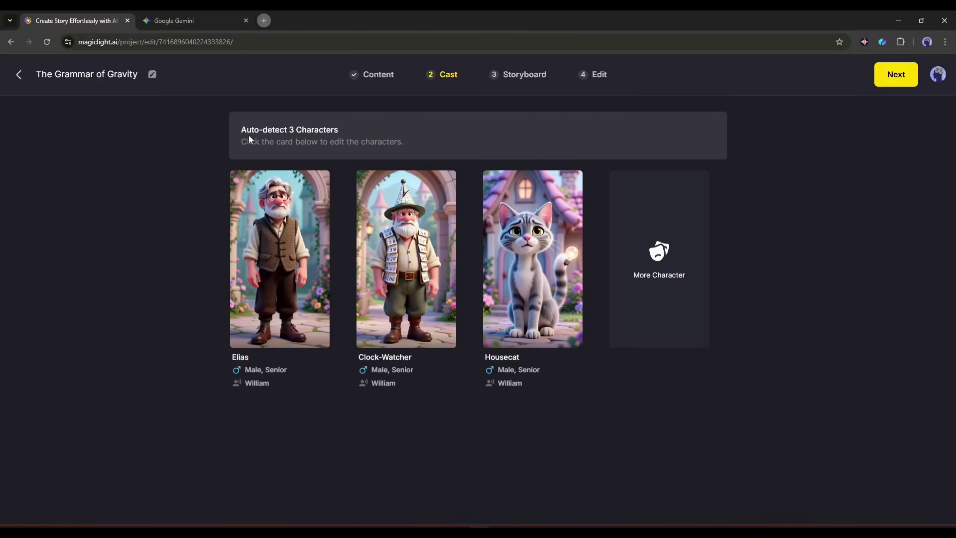
# Open the Elias character slot and browse the character library
pyautogui.click(303, 128)
pyautogui.moveTo(532, 258)
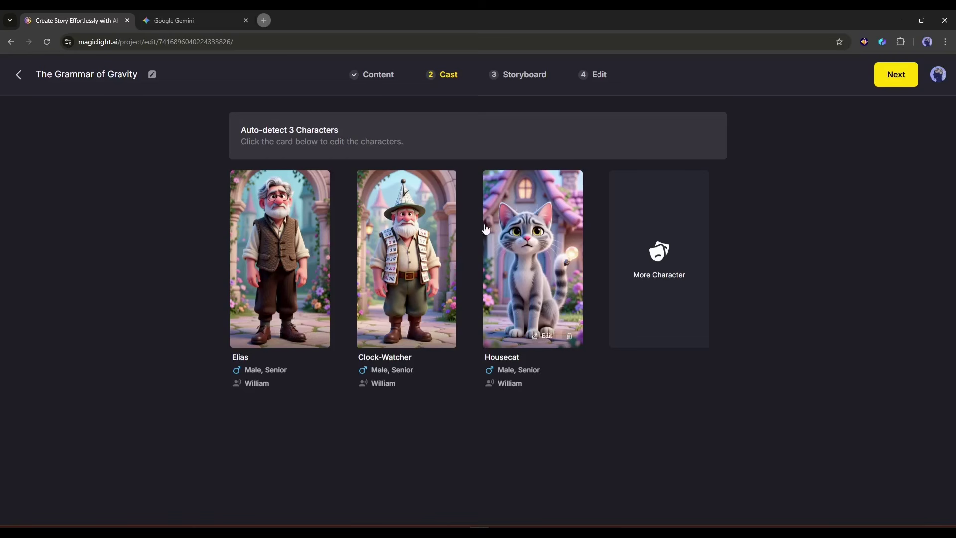
pyautogui.click(286, 239)
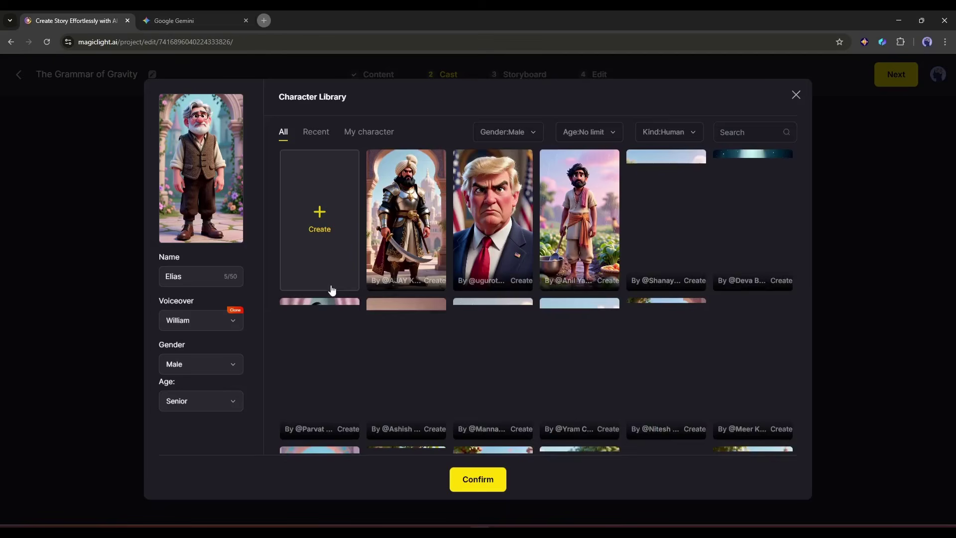
pyautogui.scroll(-1, 655, 240)
pyautogui.scroll(-5, 655, 239)
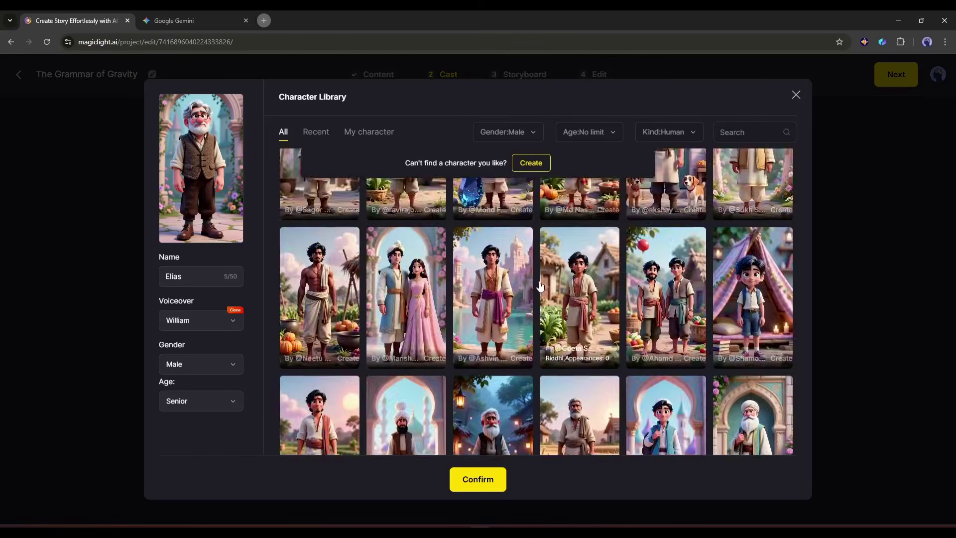
pyautogui.scroll(-5, 655, 240)
pyautogui.scroll(10, 534, 292)
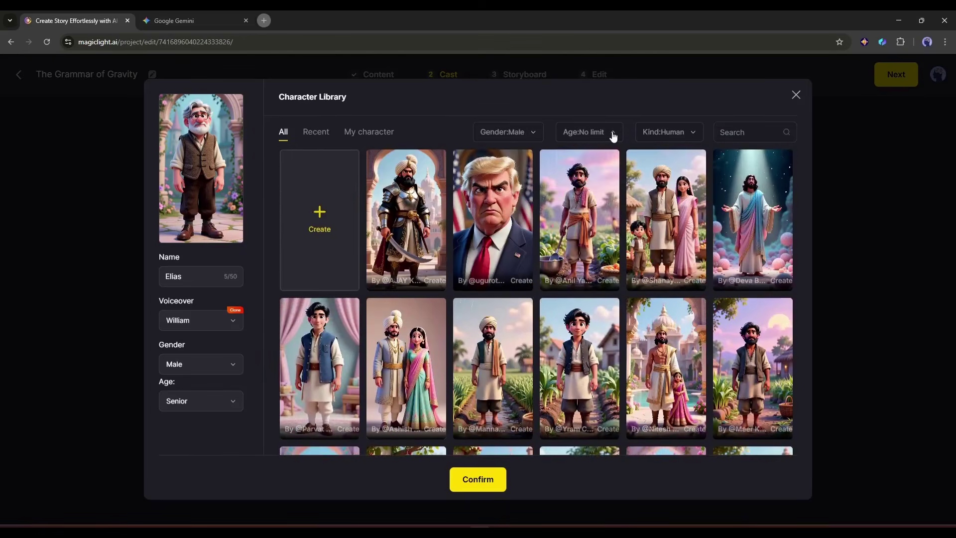
# Filter the library to Senior characters, then start a new custom character
pyautogui.click(586, 171)
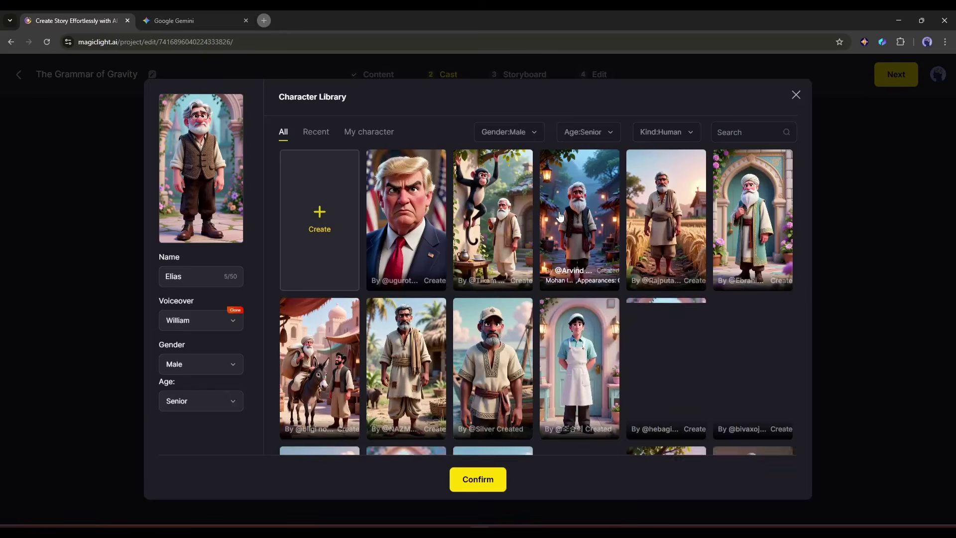
pyautogui.scroll(-3, 558, 211)
pyautogui.scroll(-3, 573, 248)
pyautogui.scroll(-3, 583, 297)
pyautogui.scroll(1, 584, 297)
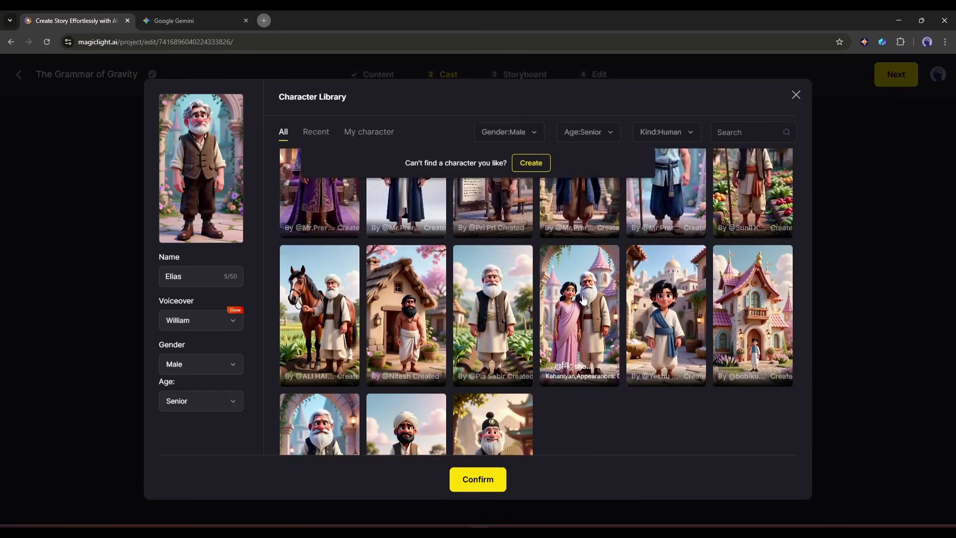
pyautogui.scroll(10, 583, 298)
pyautogui.click(319, 214)
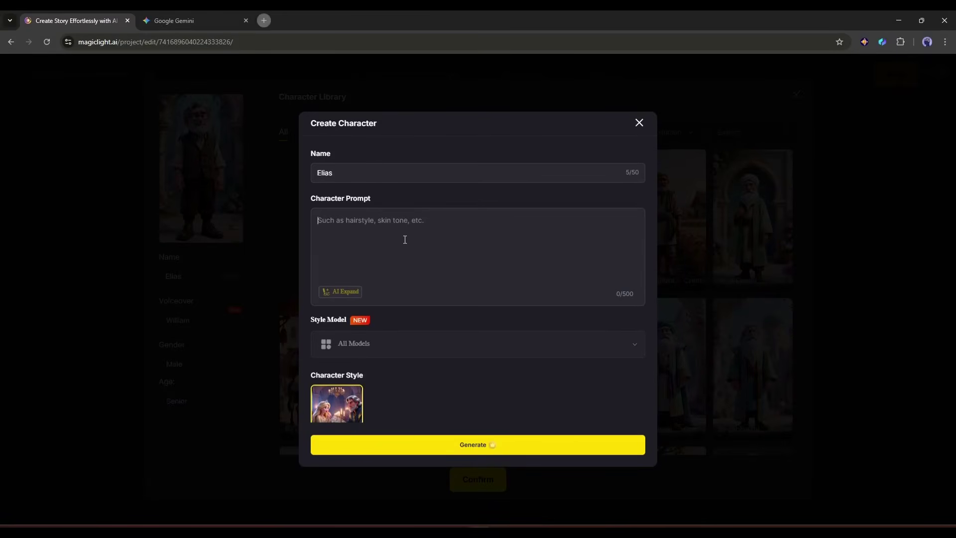
# Enter 'Brown hair, white screen, tall', AI-expand it into a full description, and generate the character
pyautogui.write('Brown hair, white screen, tall')
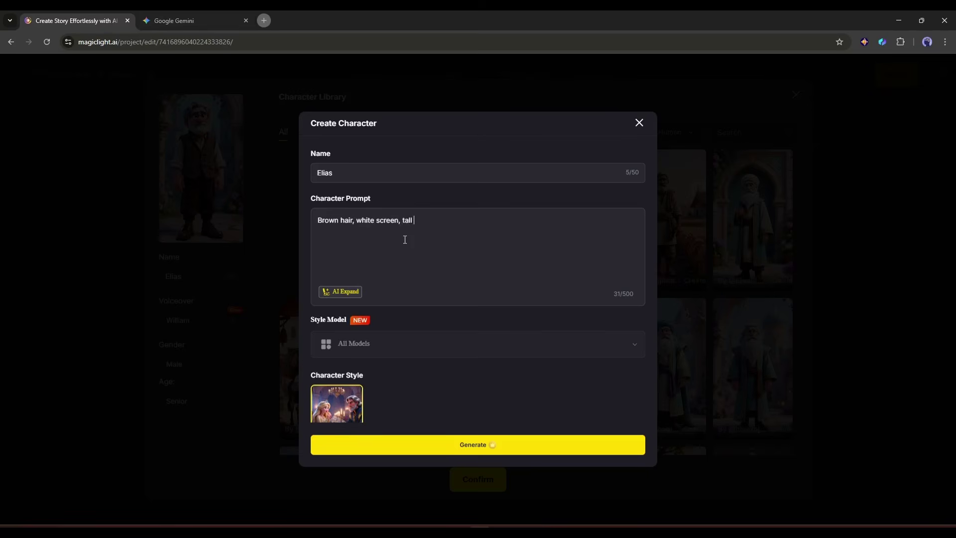
pyautogui.click(348, 292)
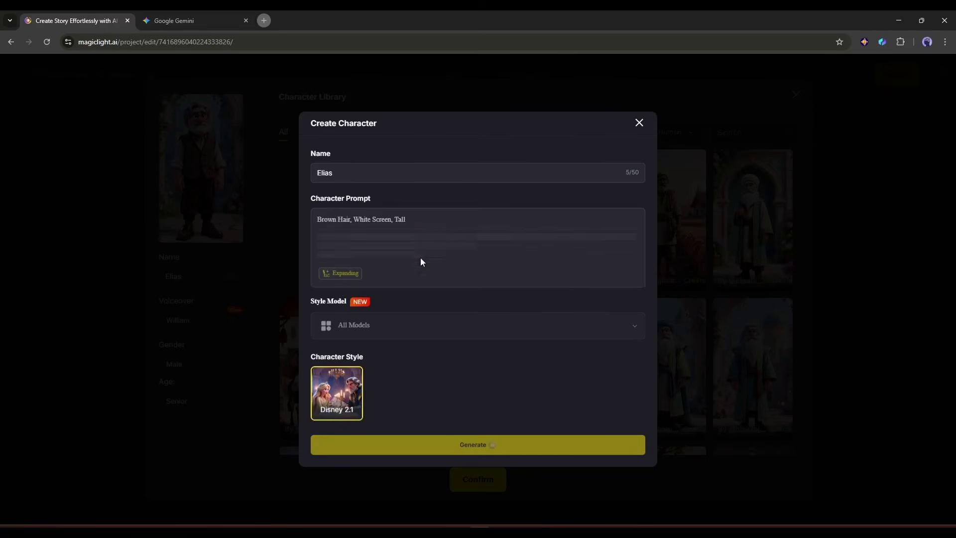
pyautogui.click(617, 309)
pyautogui.scroll(-1, 392, 329)
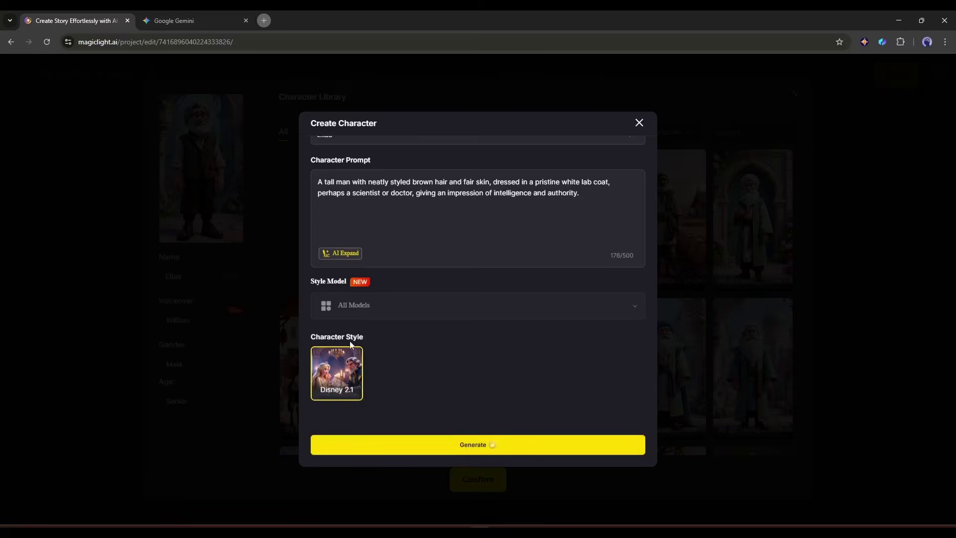
pyautogui.click(485, 444)
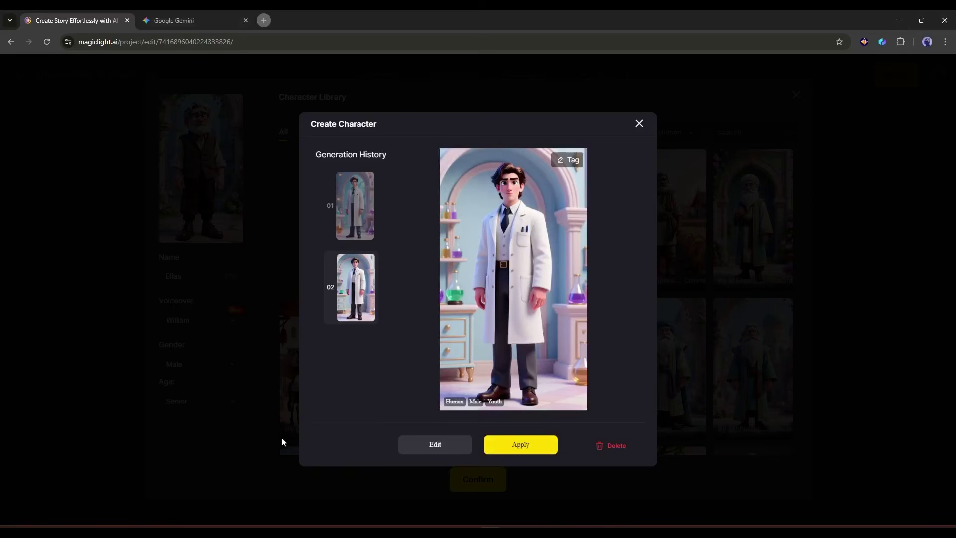
# Add 'old' to the description, regenerate Elias and apply him
pyautogui.click(447, 450)
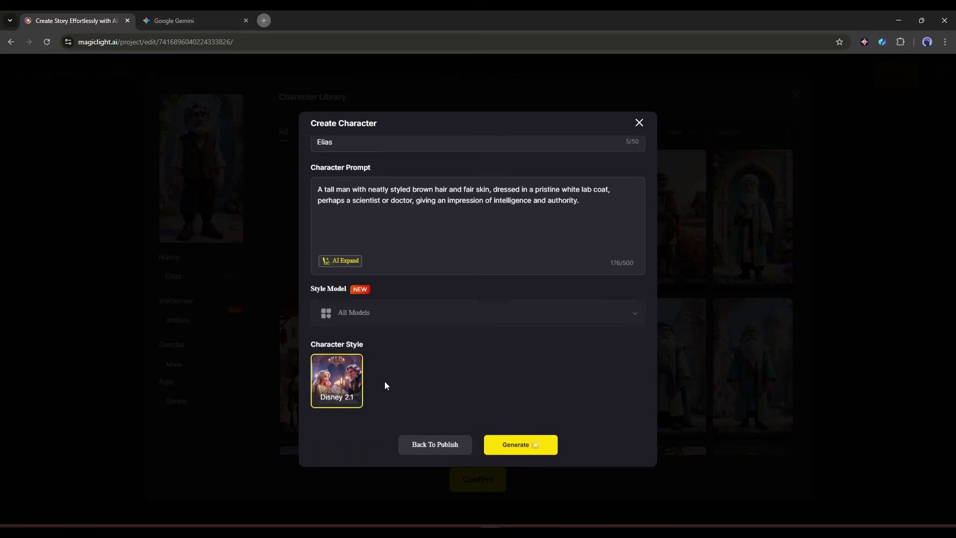
pyautogui.scroll(-1, 384, 381)
pyautogui.scroll(1, 384, 380)
pyautogui.scroll(-1, 340, 236)
pyautogui.scroll(1, 340, 236)
pyautogui.write('old')
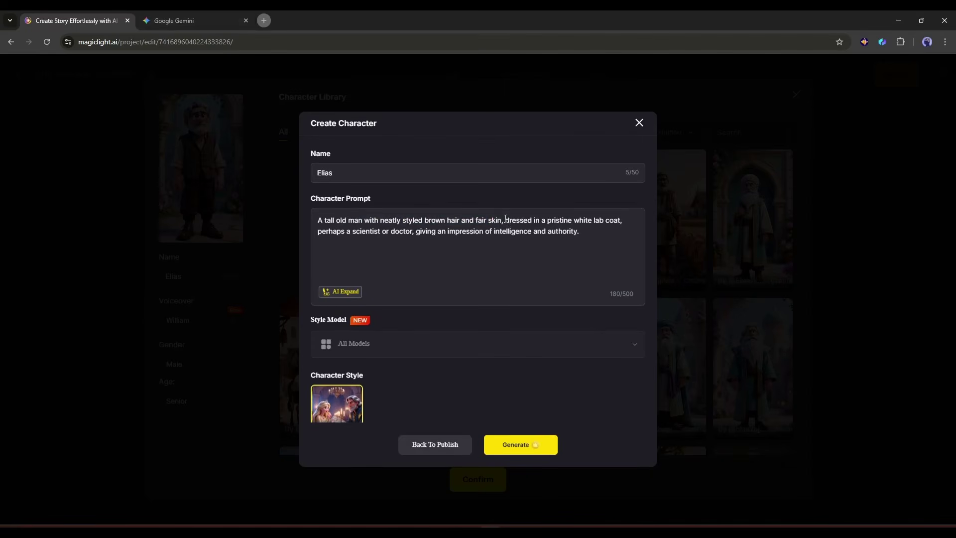
pyautogui.moveTo(505, 219); pyautogui.dragTo(414, 231)
pyautogui.click(520, 444)
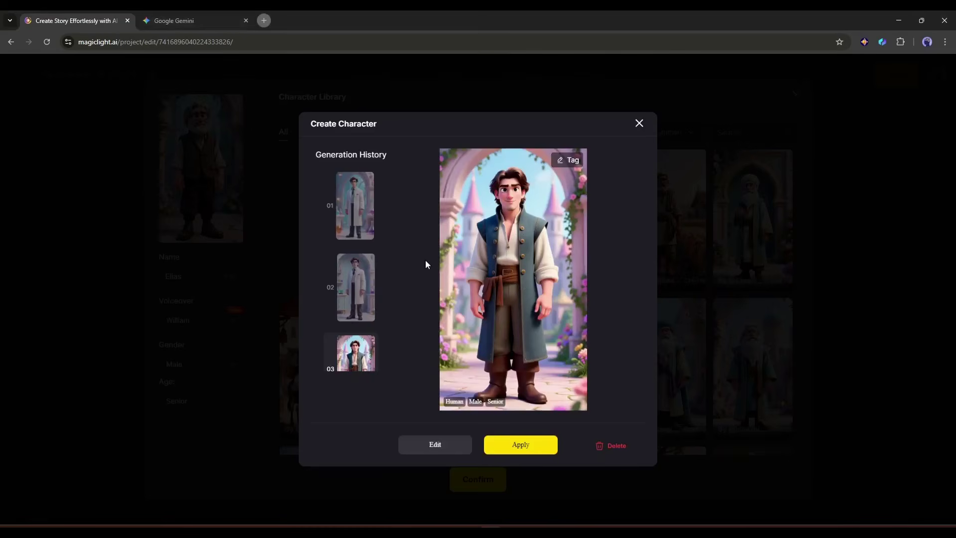
pyautogui.click(517, 442)
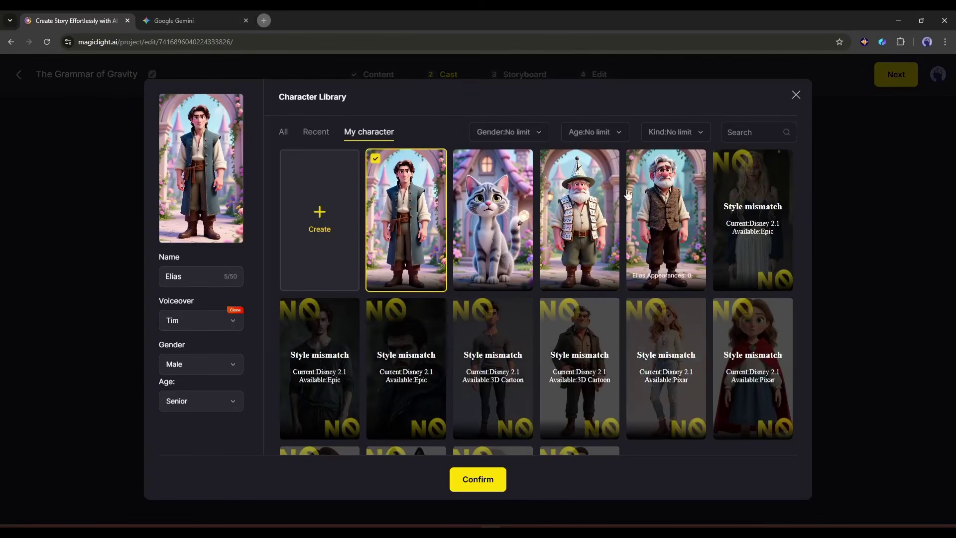
# Give Elias the Tim voice, skip voice cloning, and confirm him into the cast
pyautogui.click(189, 321)
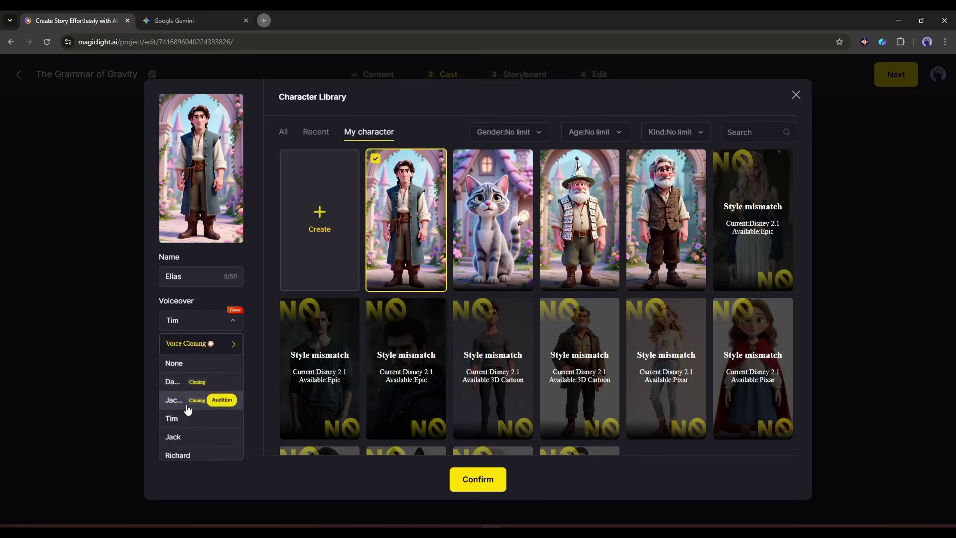
pyautogui.click(220, 343)
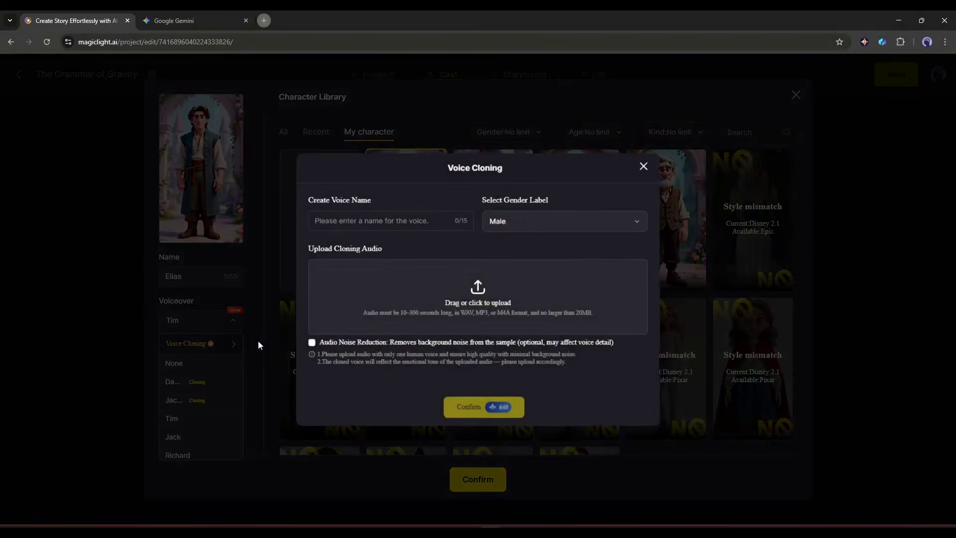
pyautogui.click(401, 225)
pyautogui.click(642, 168)
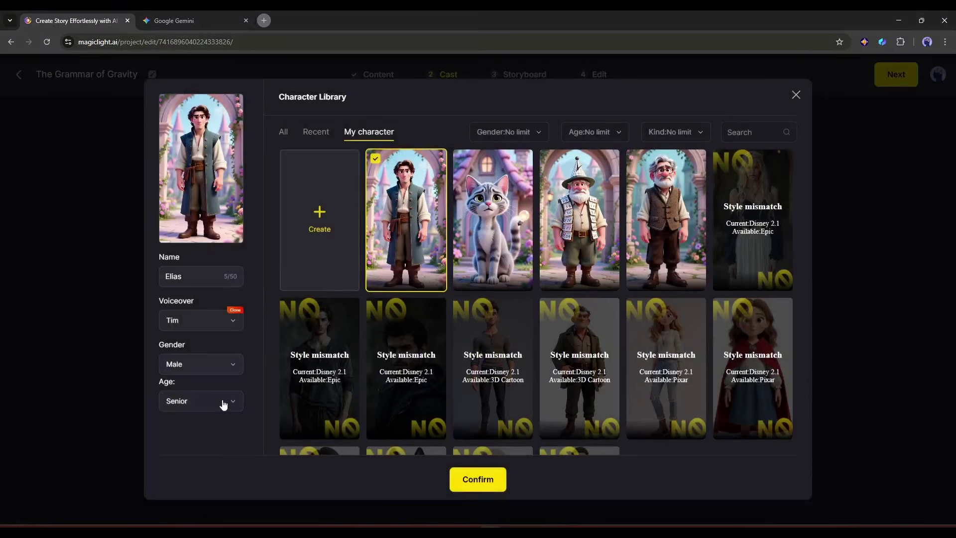
pyautogui.click(478, 479)
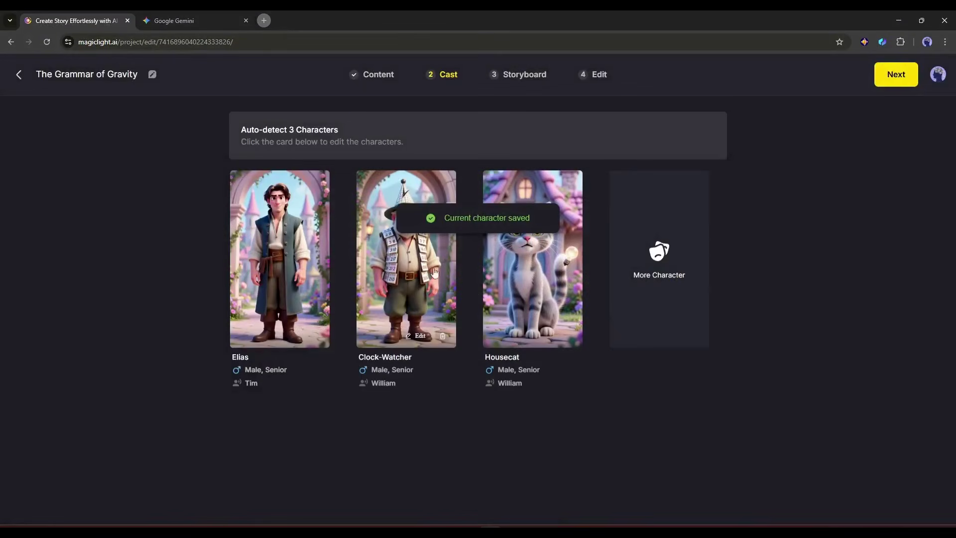
# Check Housecat and the Supporting Cast Library without changes, then continue to storyboard
pyautogui.click(412, 285)
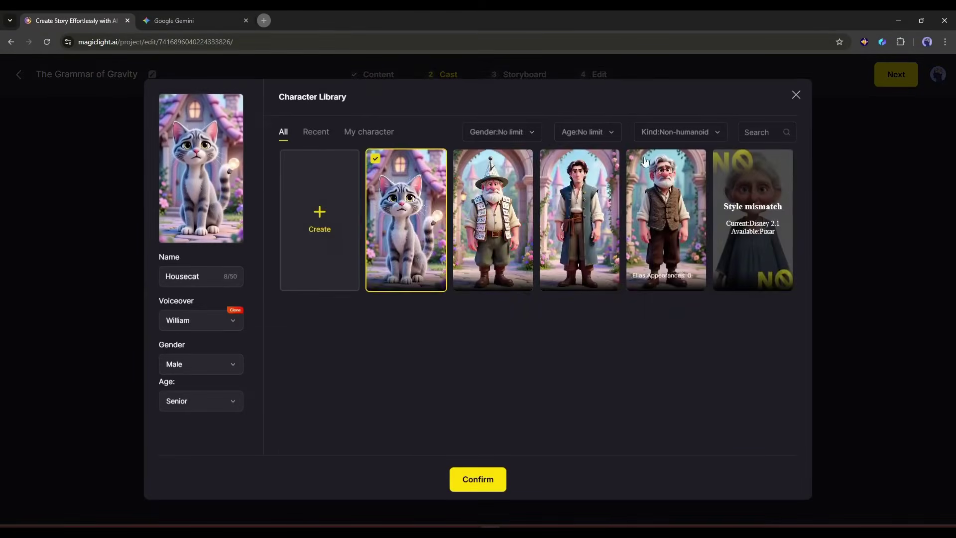
pyautogui.write('ca')
pyautogui.click(796, 95)
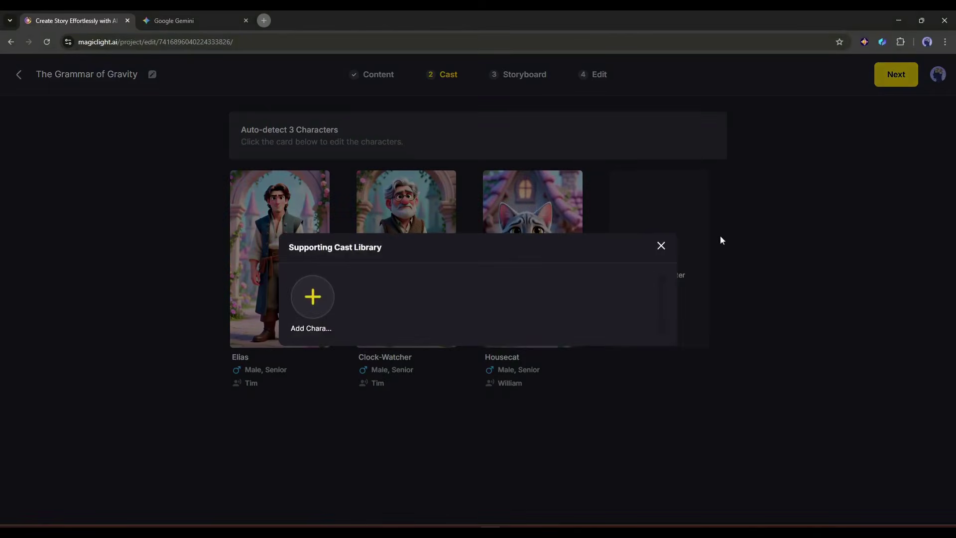
pyautogui.click(312, 296)
pyautogui.scroll(-5, 701, 285)
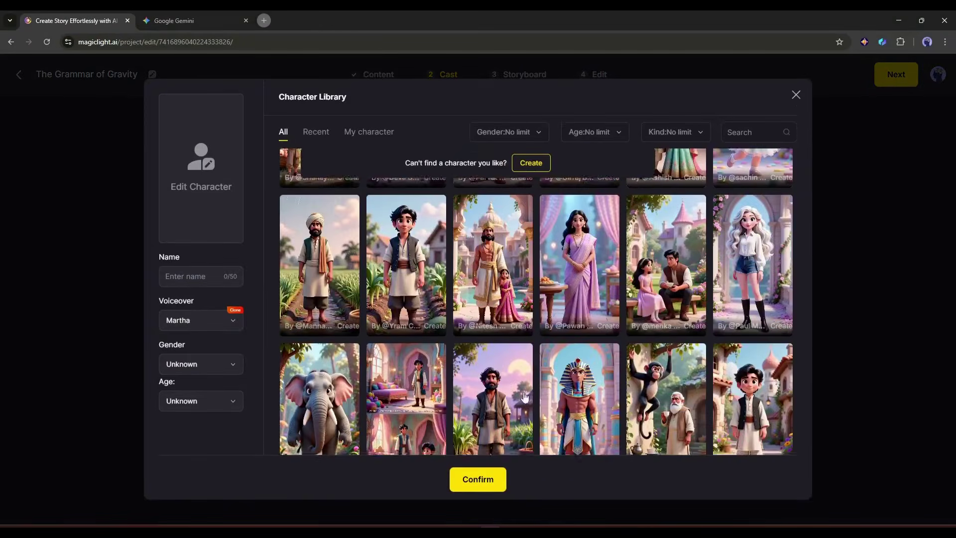
pyautogui.scroll(-3, 701, 285)
pyautogui.click(796, 95)
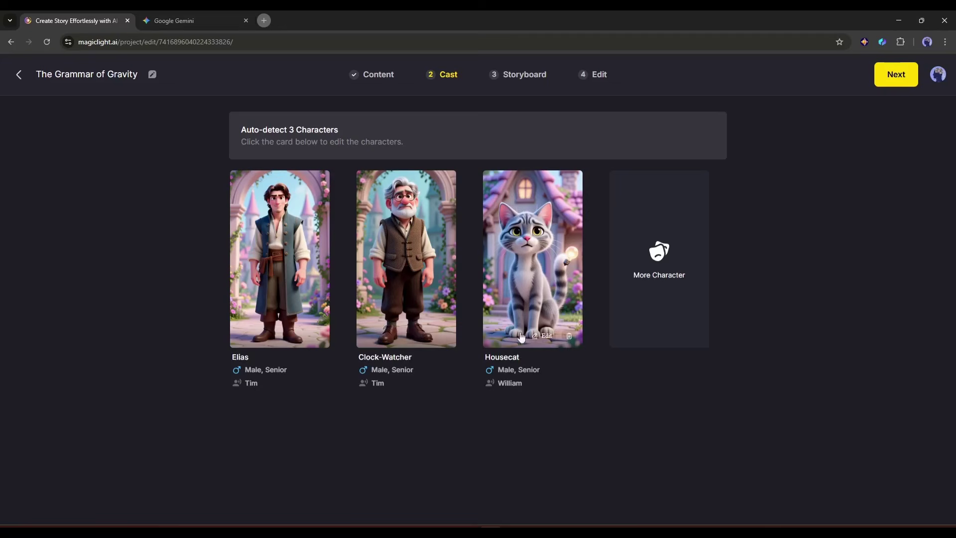
pyautogui.click(890, 77)
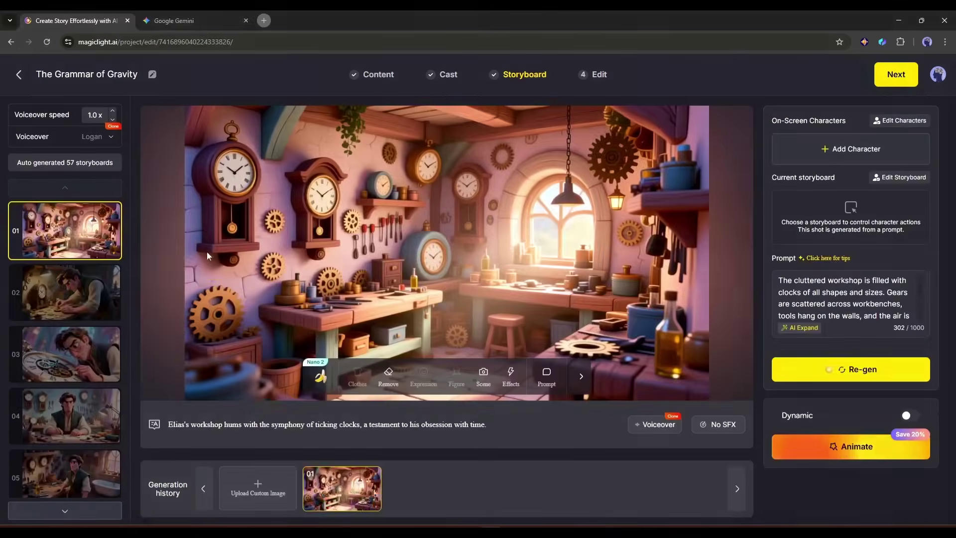
# Step through the storyboard shots up to shot 23, selecting a phrase in shot 07's caption
pyautogui.press('Down')
pyautogui.press('Down')
pyautogui.press('Down')
pyautogui.press('Down')
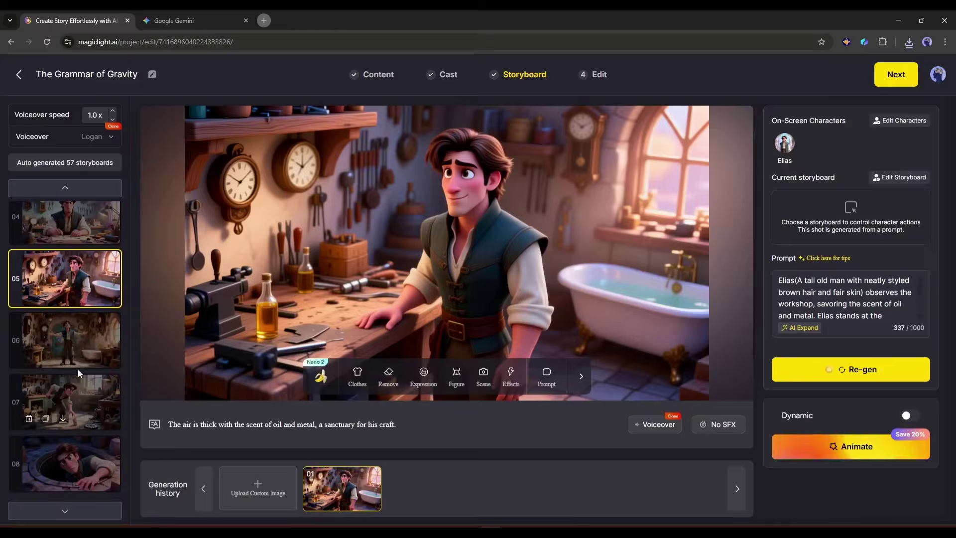
pyautogui.press('Down')
pyautogui.press('Down')
pyautogui.press('Down')
pyautogui.press('Down')
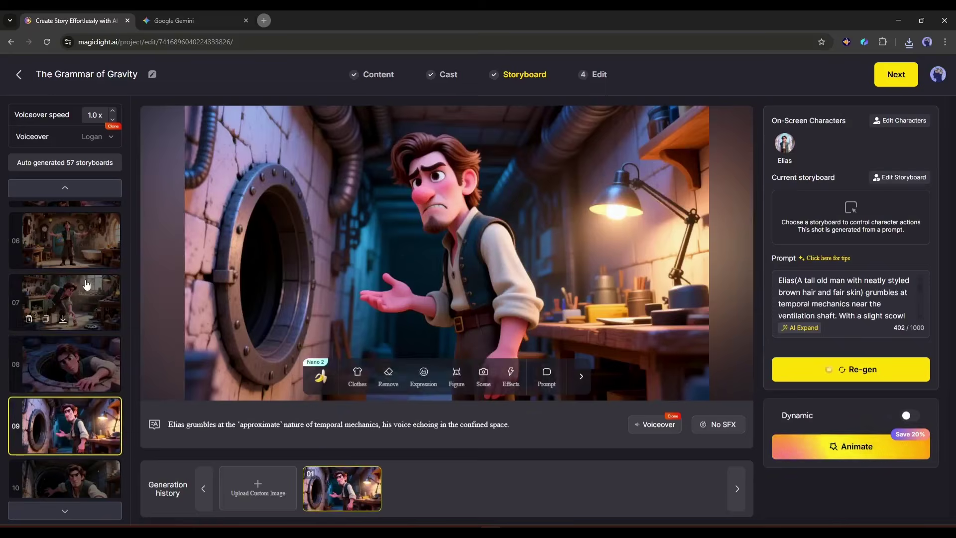
pyautogui.click(85, 284)
pyautogui.moveTo(282, 423); pyautogui.dragTo(412, 423)
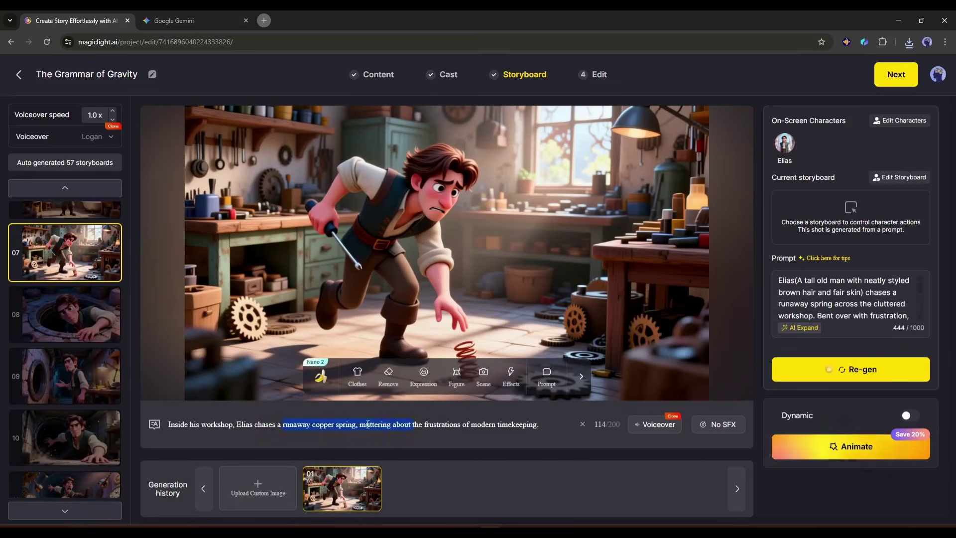
pyautogui.click(89, 313)
pyautogui.click(91, 351)
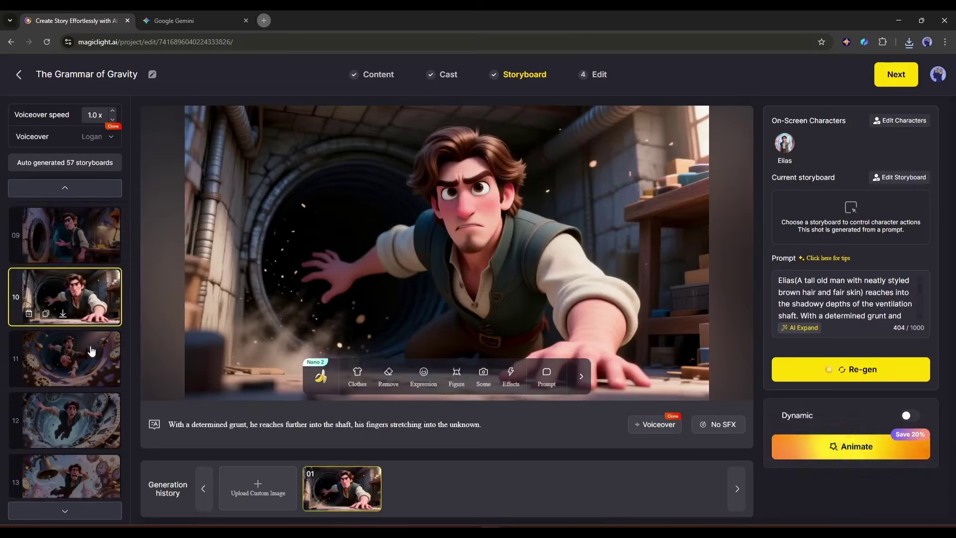
pyautogui.press('Down')
pyautogui.press('Down')
pyautogui.press('Down')
pyautogui.press('Down')
pyautogui.press('Down')
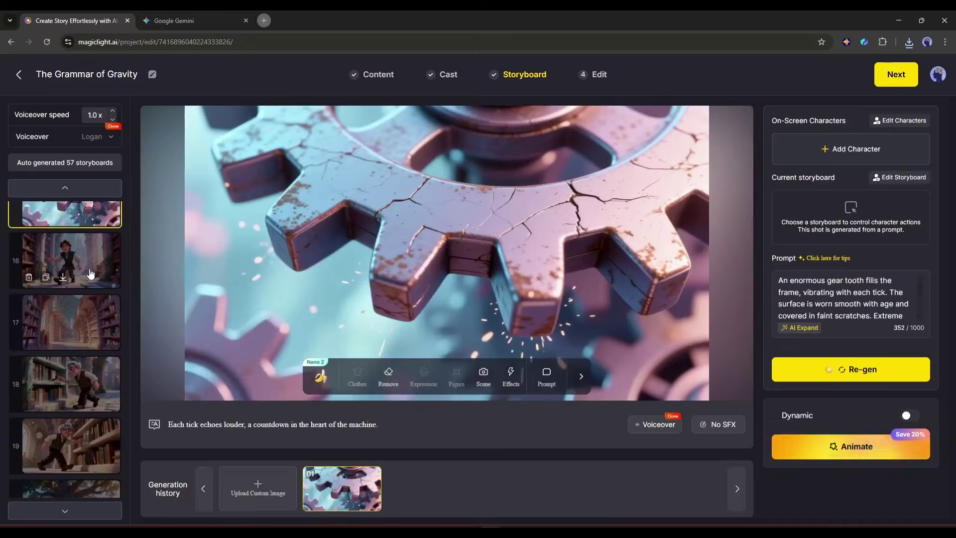
pyautogui.press('Down')
pyautogui.press('Down')
pyautogui.press('Down')
pyautogui.press('Down')
pyautogui.press('Down')
pyautogui.press('Down')
pyautogui.press('Down')
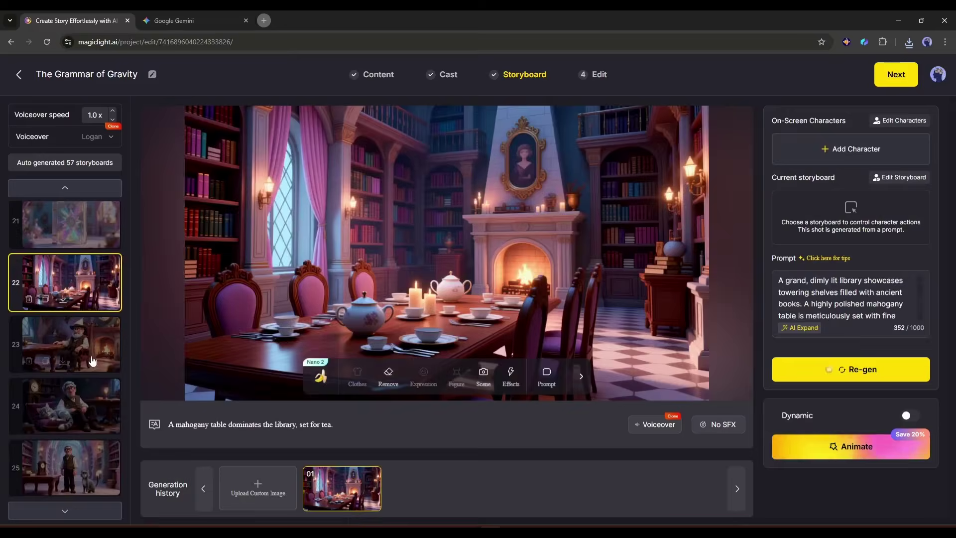
pyautogui.press('Up')
pyautogui.press('Down')
pyautogui.press('Down')
pyautogui.press('Down')
pyautogui.press('Down')
pyautogui.press('Down')
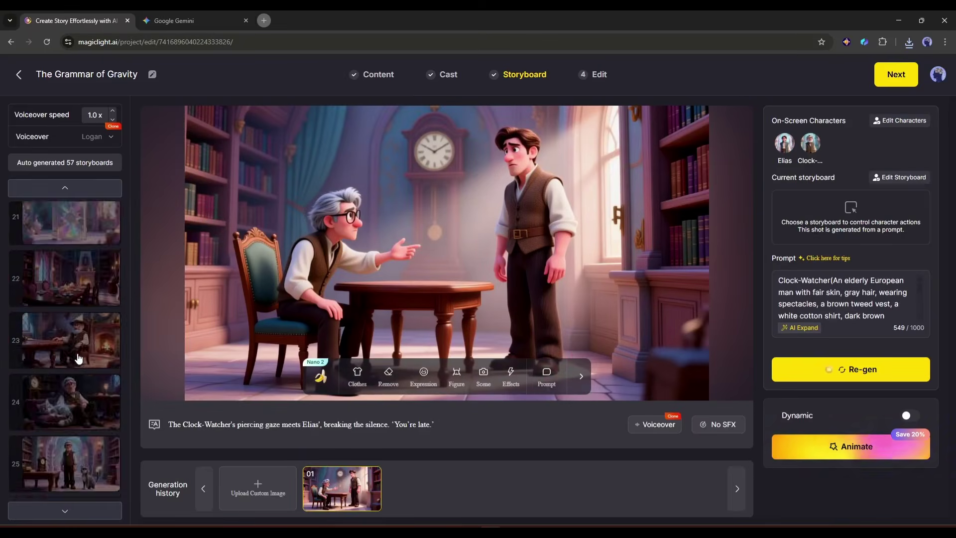
# Open the opening workshop shot 01 and scroll through the storyboard list
pyautogui.scroll(20, 75, 349)
pyautogui.click(62, 248)
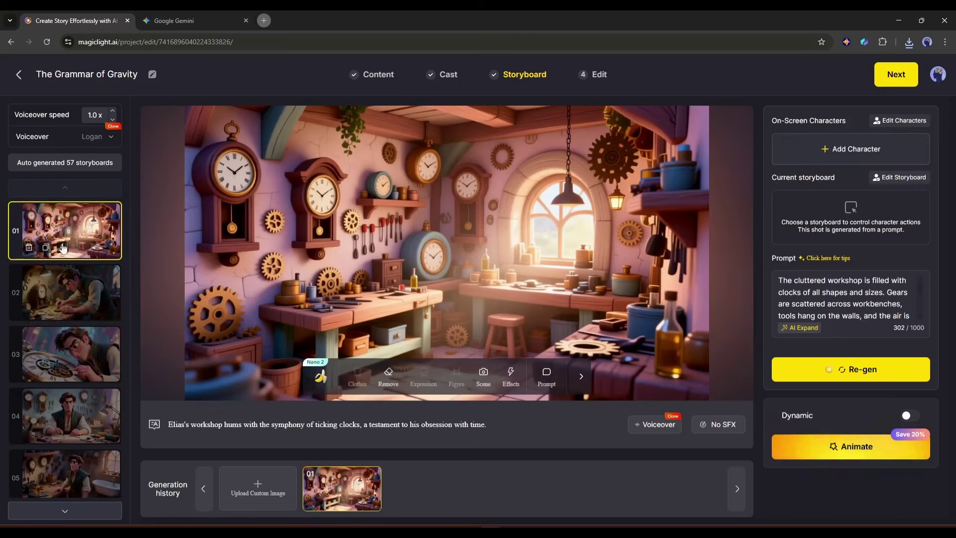
pyautogui.scroll(-3, 64, 264)
pyautogui.scroll(-3, 65, 288)
pyautogui.scroll(-3, 66, 290)
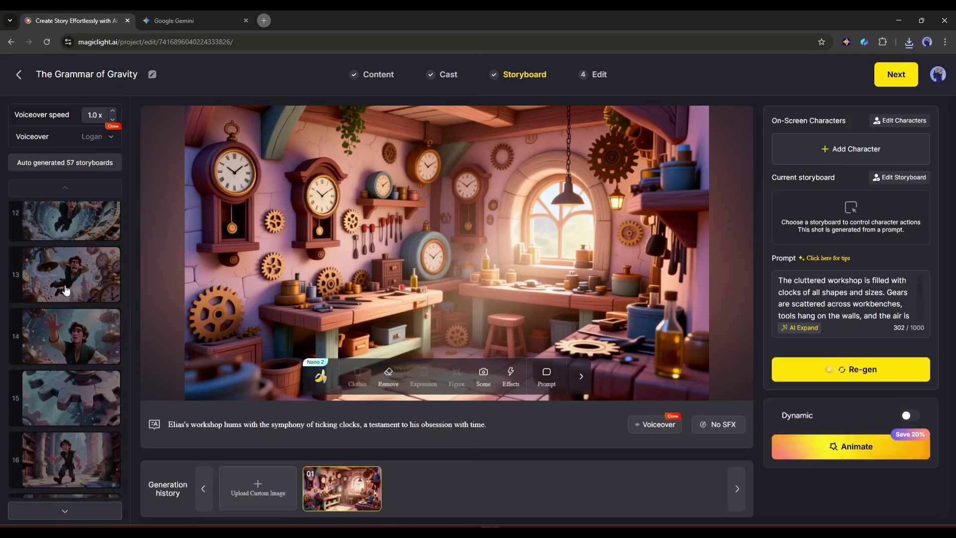
pyautogui.scroll(2, 66, 290)
# Open shot 11 of Elias falling and regenerate its image
pyautogui.click(65, 264)
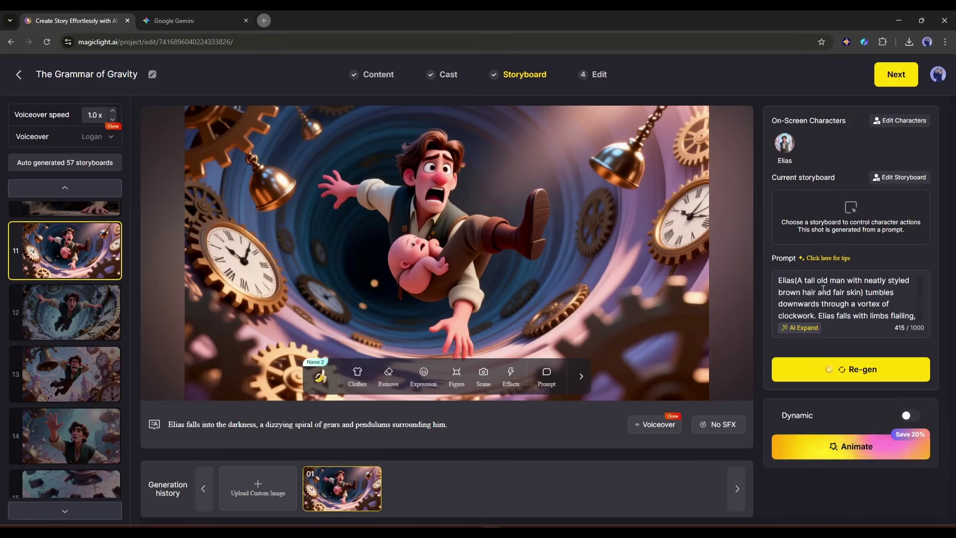
pyautogui.scroll(-2, 822, 289)
pyautogui.scroll(-2, 823, 289)
pyautogui.scroll(-2, 823, 286)
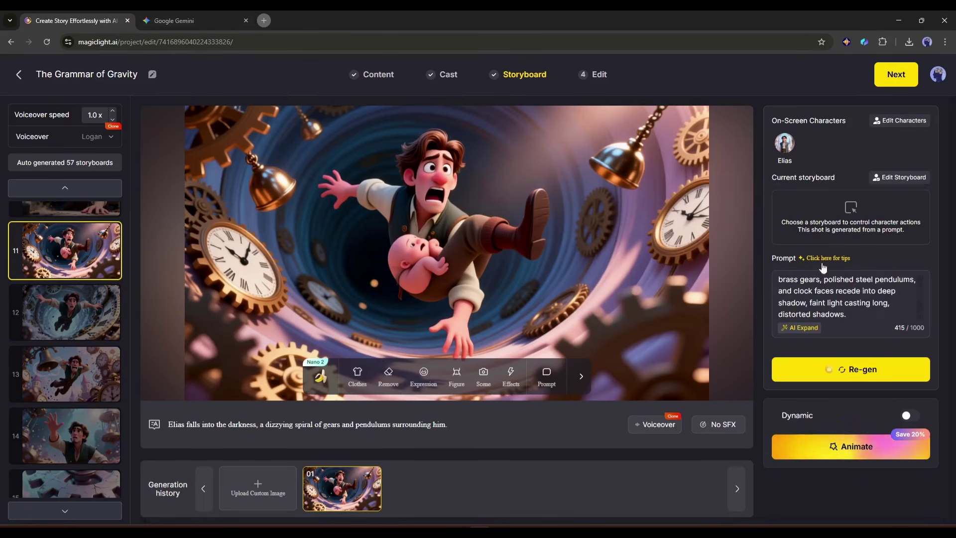
pyautogui.click(844, 368)
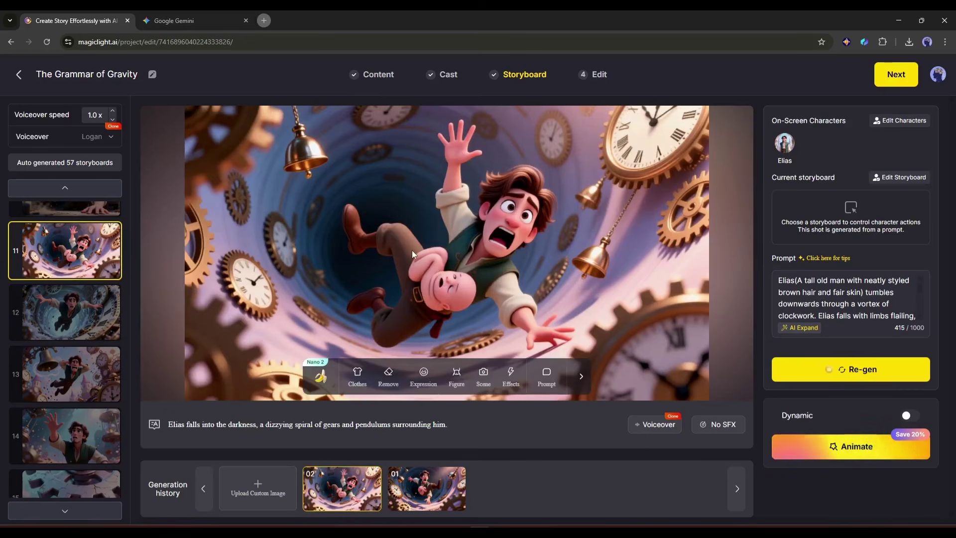
pyautogui.scroll(-3, 797, 307)
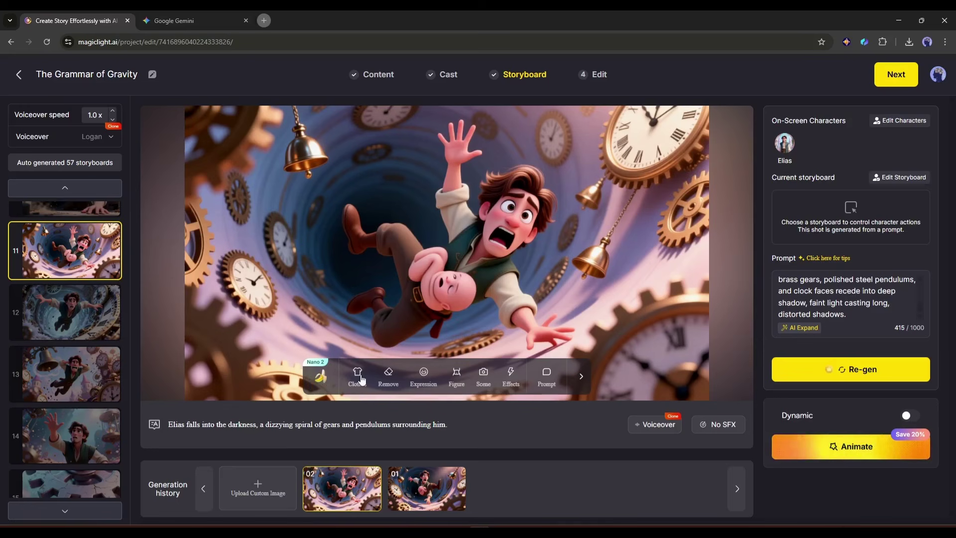
# Preview shot 11's image-editing options: clothes, scene change, effects and expression
pyautogui.click(388, 373)
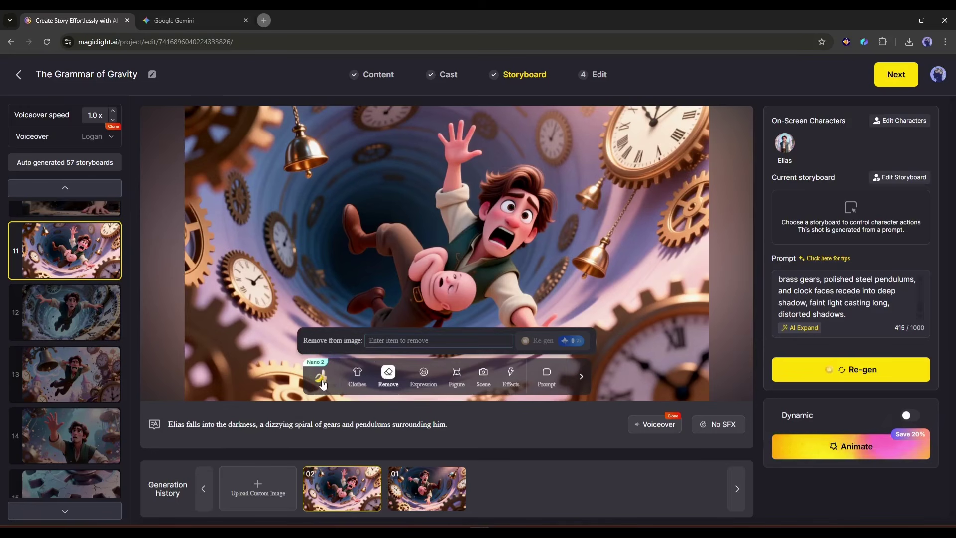
pyautogui.click(356, 378)
pyautogui.click(389, 378)
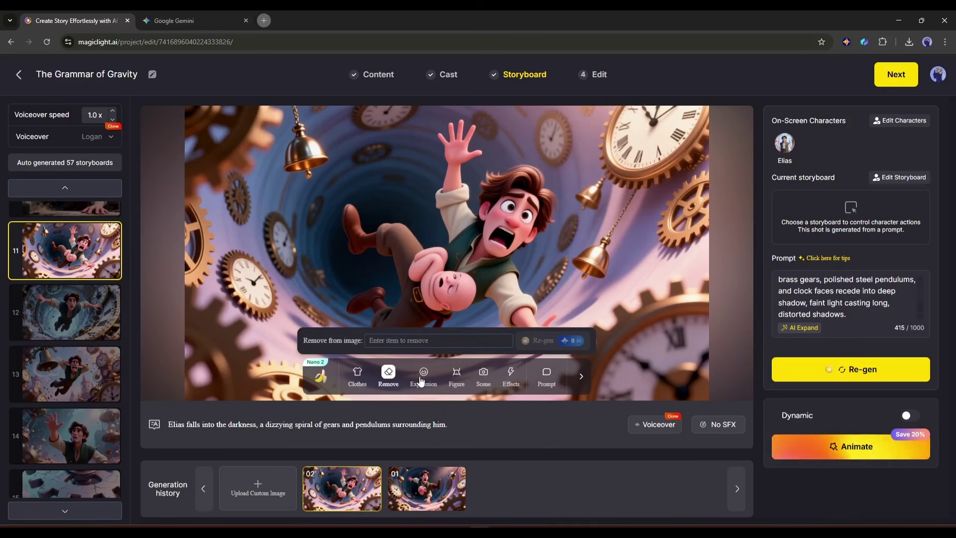
pyautogui.click(423, 376)
pyautogui.click(456, 376)
pyautogui.click(513, 378)
pyautogui.click(546, 376)
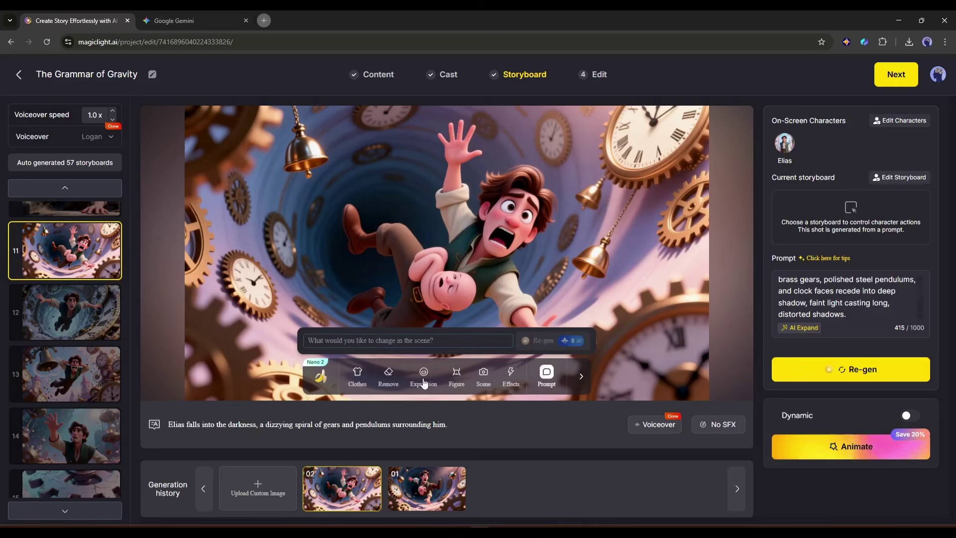
pyautogui.click(423, 376)
# Use Remove with 'remove the baby' and regenerate shot 11's image
pyautogui.click(388, 376)
pyautogui.write('remove the baby like figure')
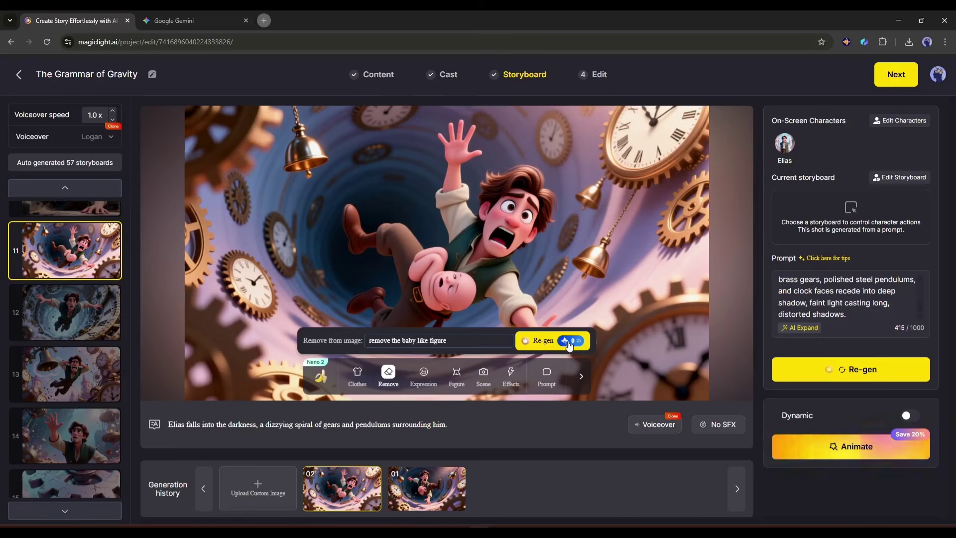
pyautogui.click(569, 343)
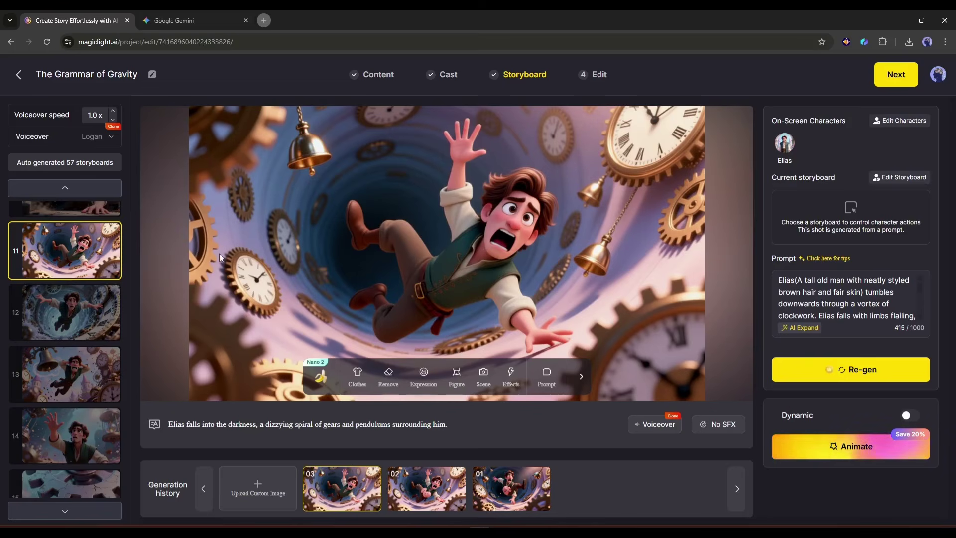
# Preview storyboard shots 12–14 and several later library shots
pyautogui.click(65, 312)
pyautogui.click(65, 250)
pyautogui.click(65, 373)
pyautogui.scroll(-2, 89, 348)
pyautogui.click(88, 348)
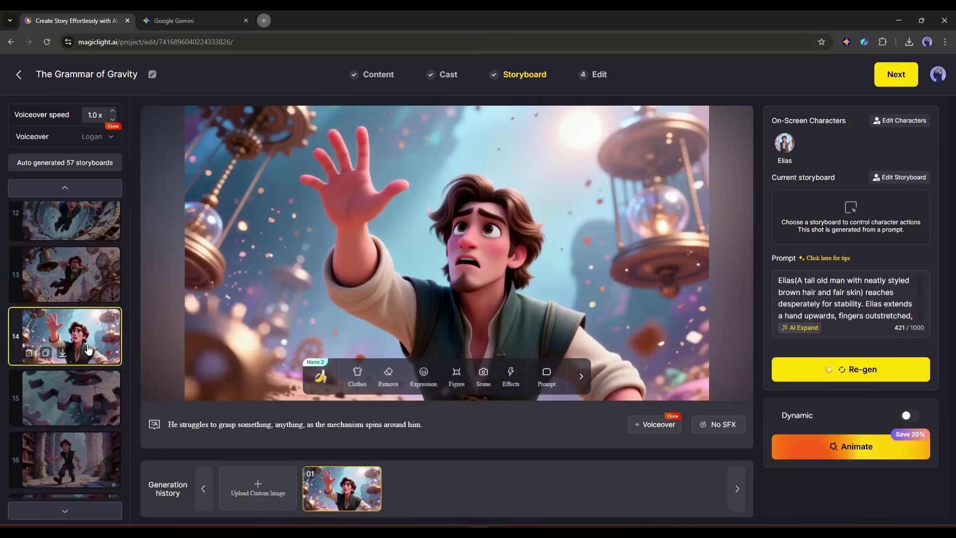
pyautogui.scroll(-2, 89, 348)
pyautogui.click(89, 306)
pyautogui.click(89, 271)
# Preview the treehouse library shot 20, shot 21 and the Clock-Watcher fireside shot, then return to shot 01
pyautogui.click(92, 393)
pyautogui.scroll(-1, 95, 387)
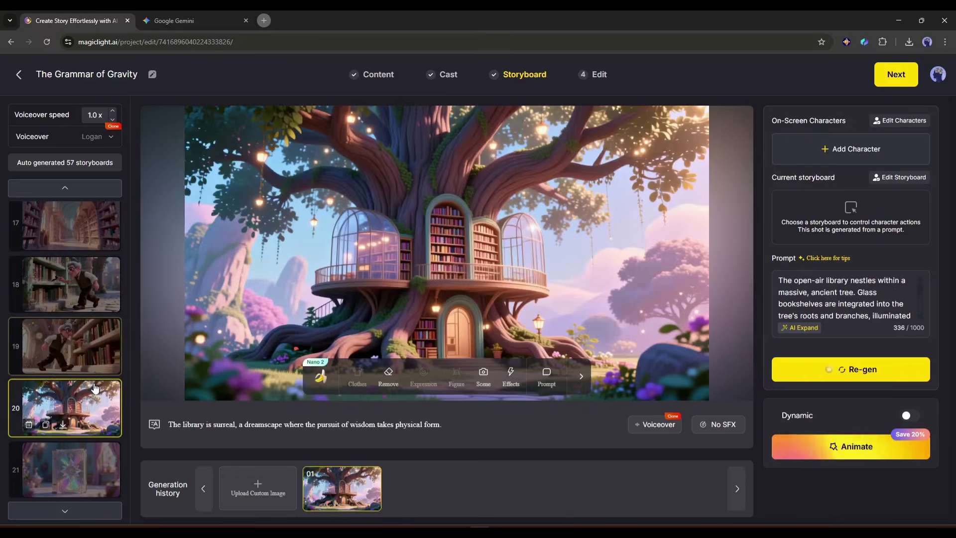
pyautogui.scroll(-1, 94, 387)
pyautogui.click(95, 393)
pyautogui.scroll(-1, 94, 393)
pyautogui.click(95, 438)
pyautogui.scroll(2, 99, 323)
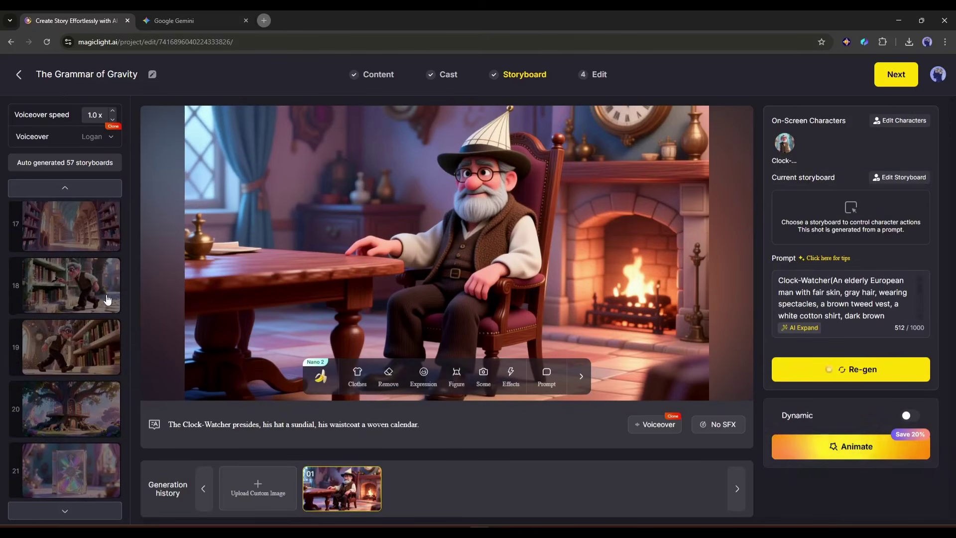
pyautogui.scroll(7, 107, 299)
pyautogui.click(109, 219)
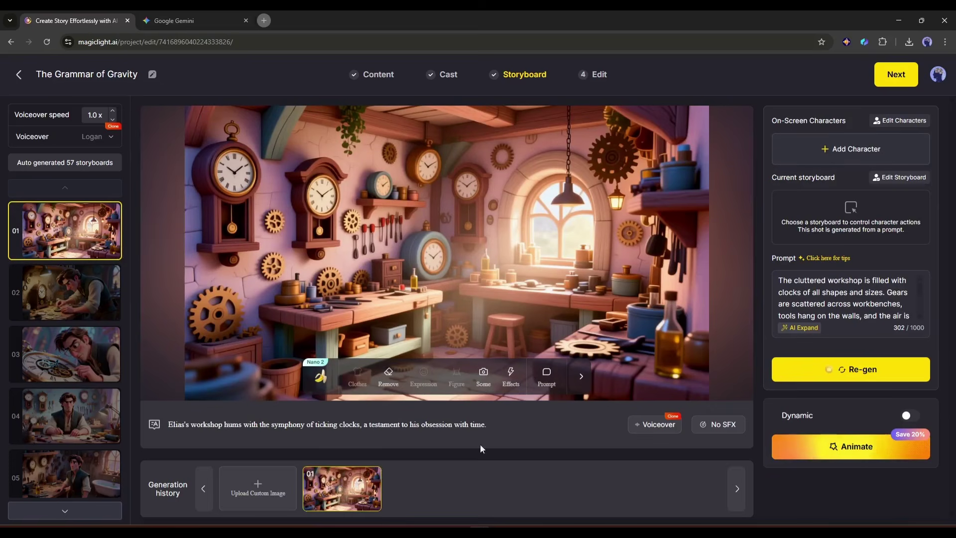
# Compare animation models for shot 01, including Hailuo 01 and Seedance lite
pyautogui.click(864, 448)
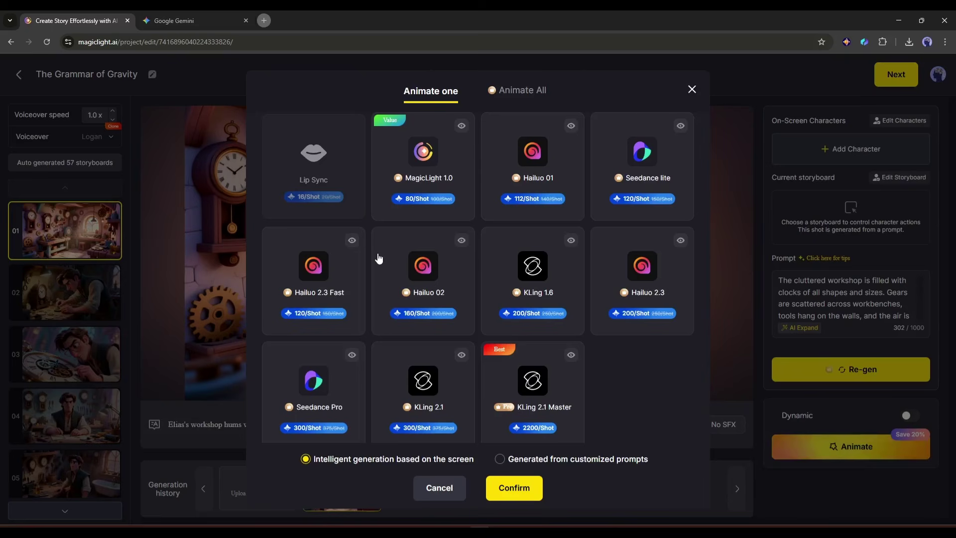
pyautogui.scroll(-1, 386, 268)
pyautogui.scroll(1, 450, 382)
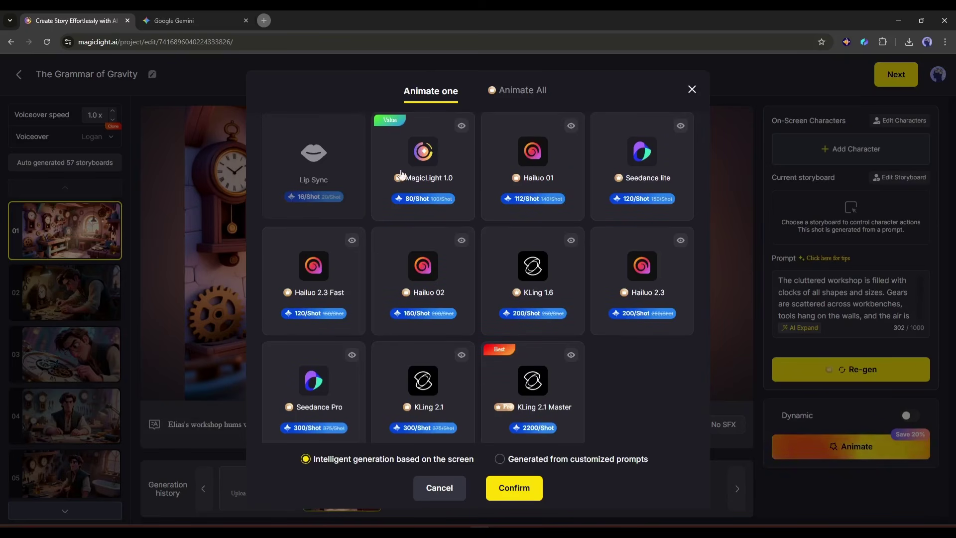
pyautogui.click(528, 175)
pyautogui.click(643, 180)
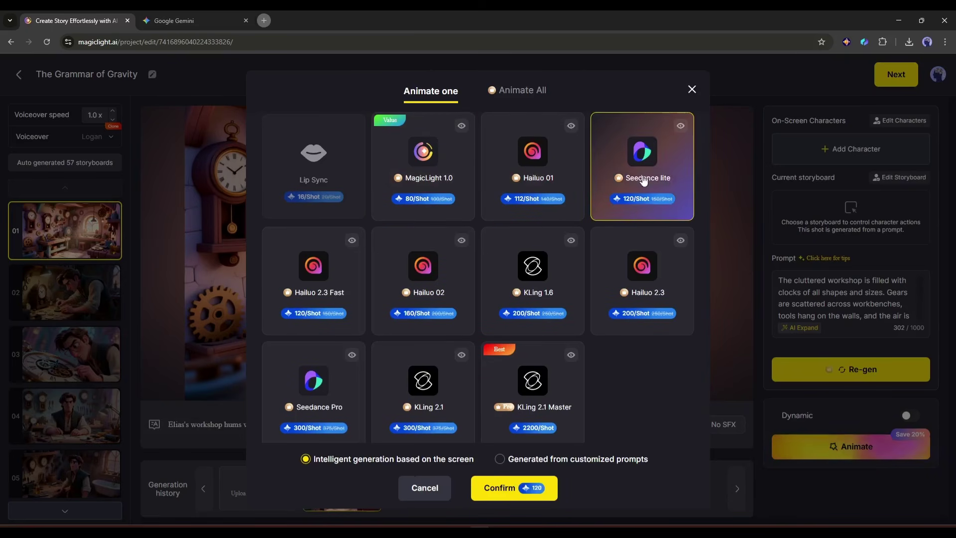
pyautogui.click(345, 263)
pyautogui.click(423, 266)
pyautogui.click(558, 267)
pyautogui.click(650, 270)
# Animate shot 01 with Hailuo 2.3 using image-based intelligent motion, then reopen the model chooser
pyautogui.click(563, 384)
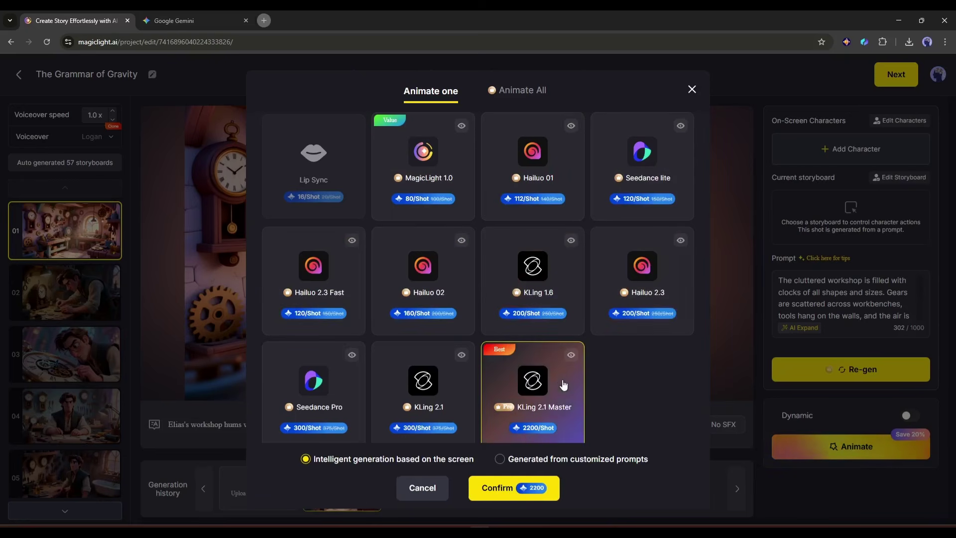
pyautogui.click(391, 383)
pyautogui.click(448, 276)
pyautogui.scroll(-1, 470, 270)
pyautogui.click(657, 272)
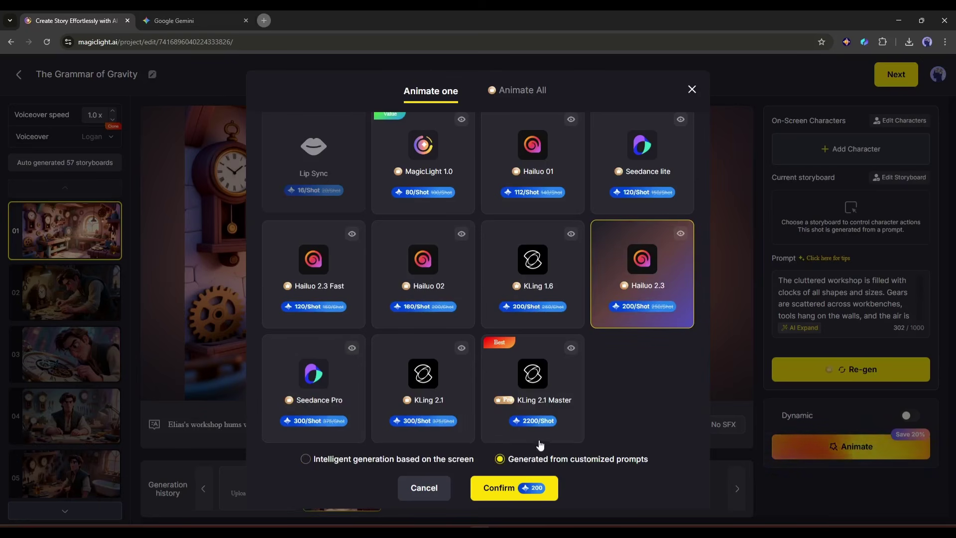
pyautogui.click(434, 459)
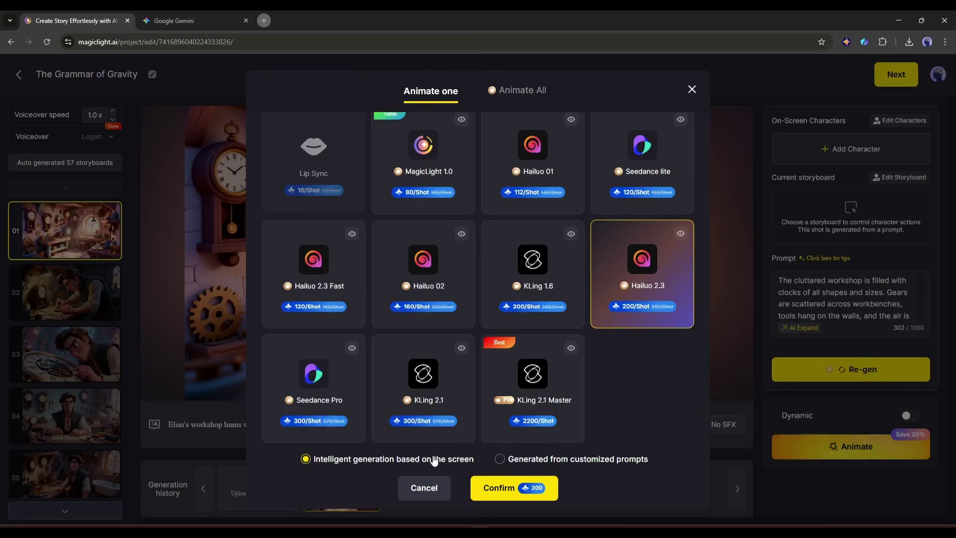
pyautogui.click(498, 488)
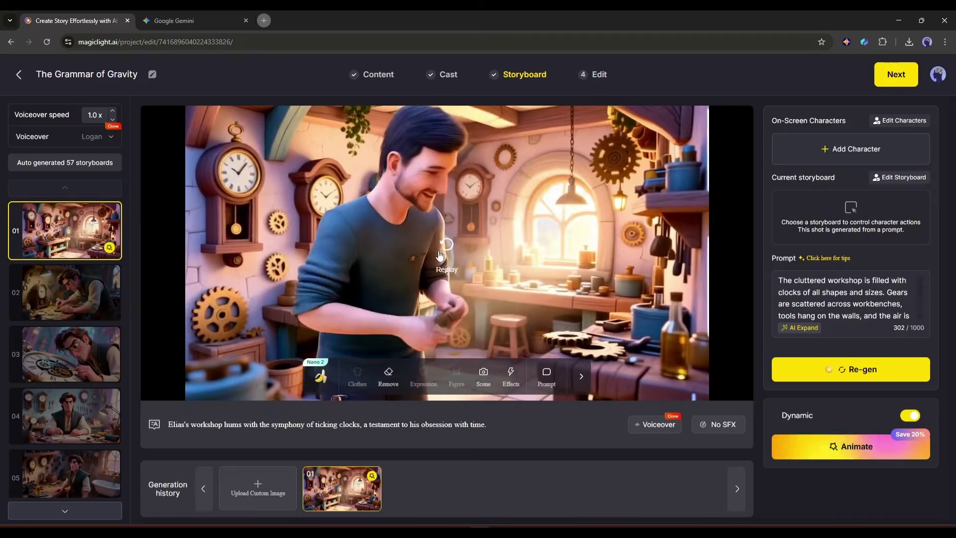
pyautogui.click(869, 448)
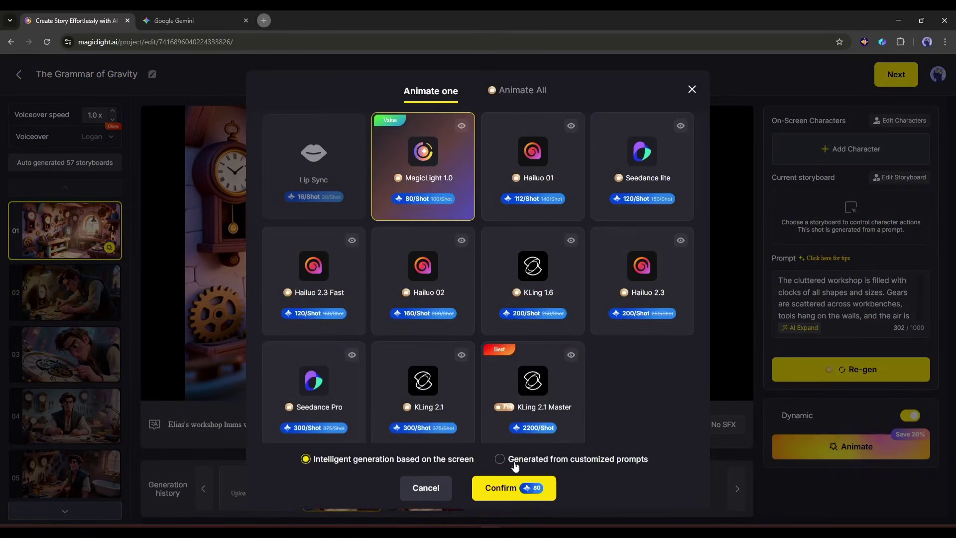
# Re-animate shot 01 with MagicLight 1.0 using the prompt 'Slow zoom in', then replay it
pyautogui.click(532, 486)
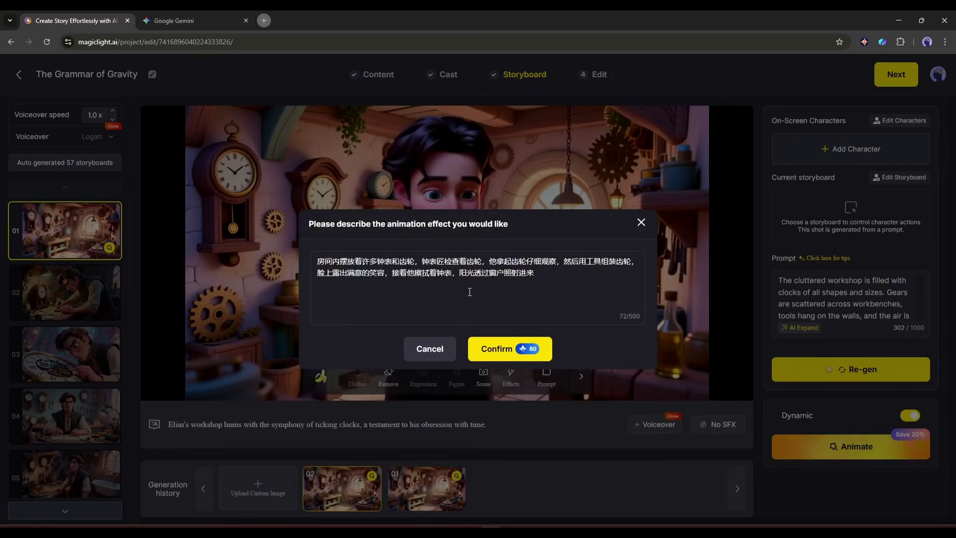
pyautogui.hotkey('ctrl', 'a')
pyautogui.press('BackSpace')
pyautogui.write('Slow zoom in')
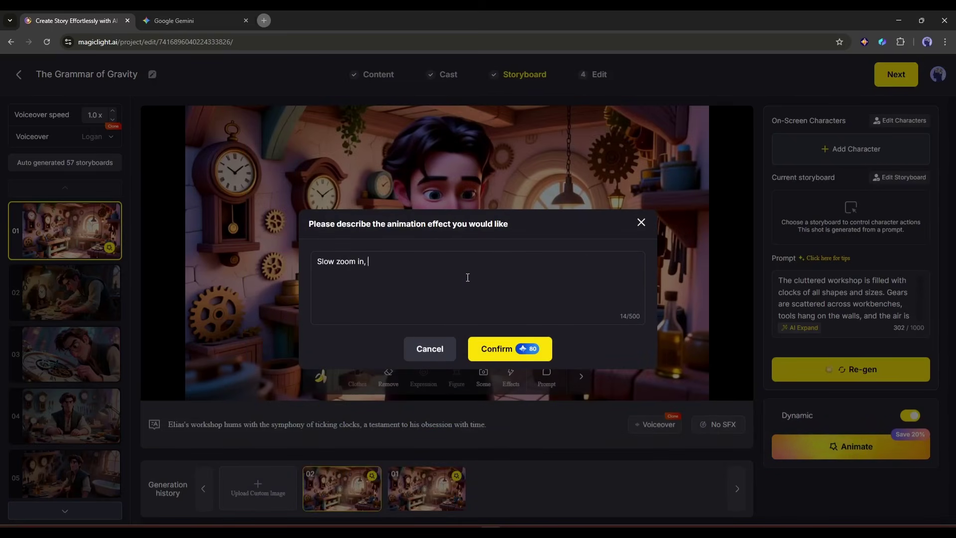
pyautogui.click(508, 355)
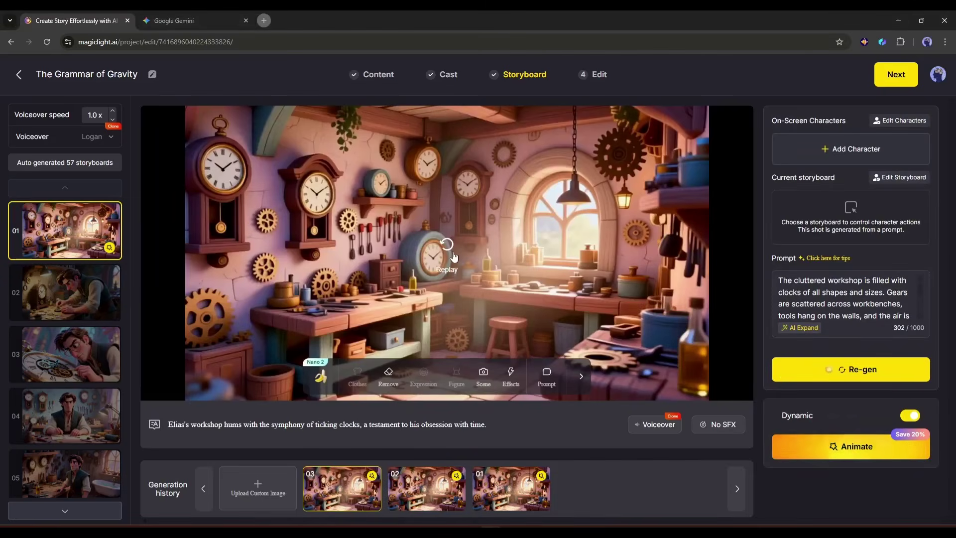
pyautogui.click(453, 256)
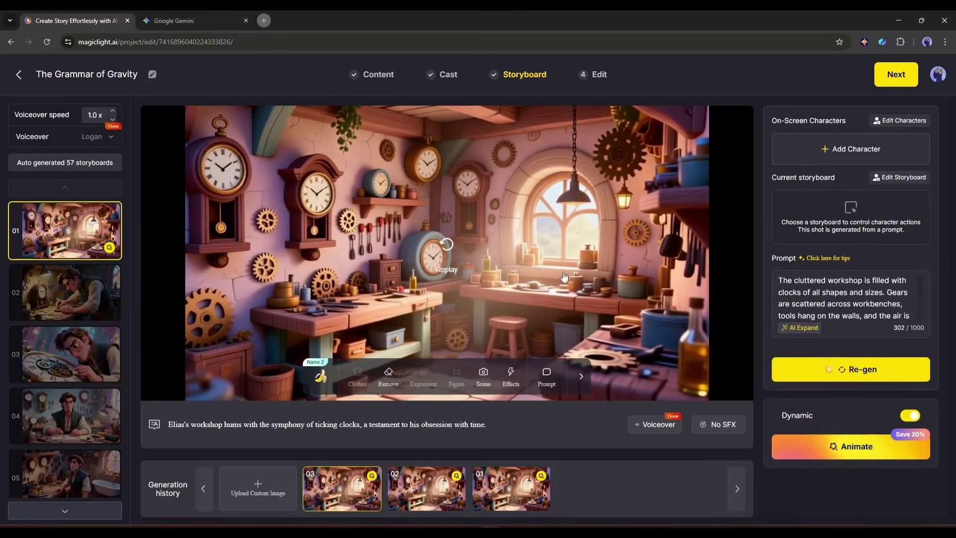
# Open Animate for workbench shot 02 and switch to Animate All
pyautogui.click(64, 299)
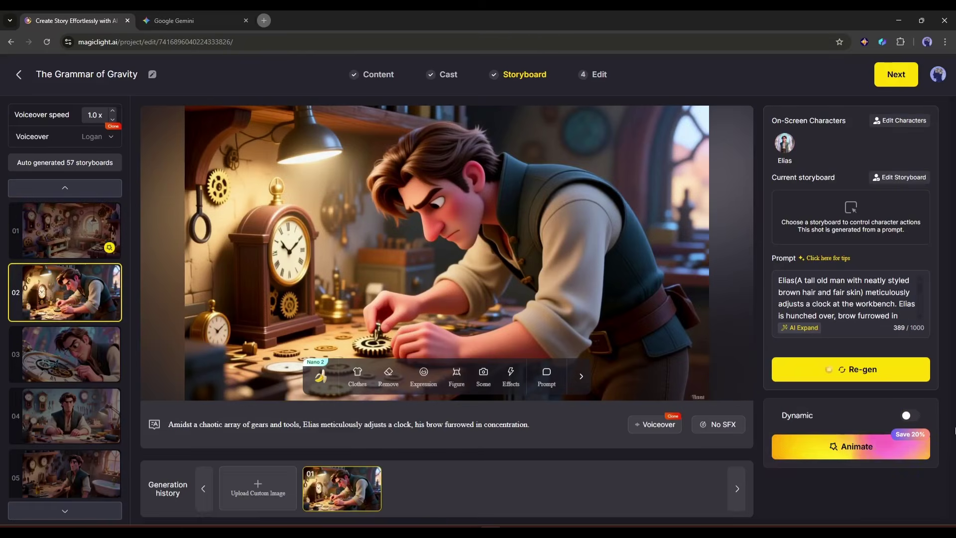
pyautogui.click(854, 451)
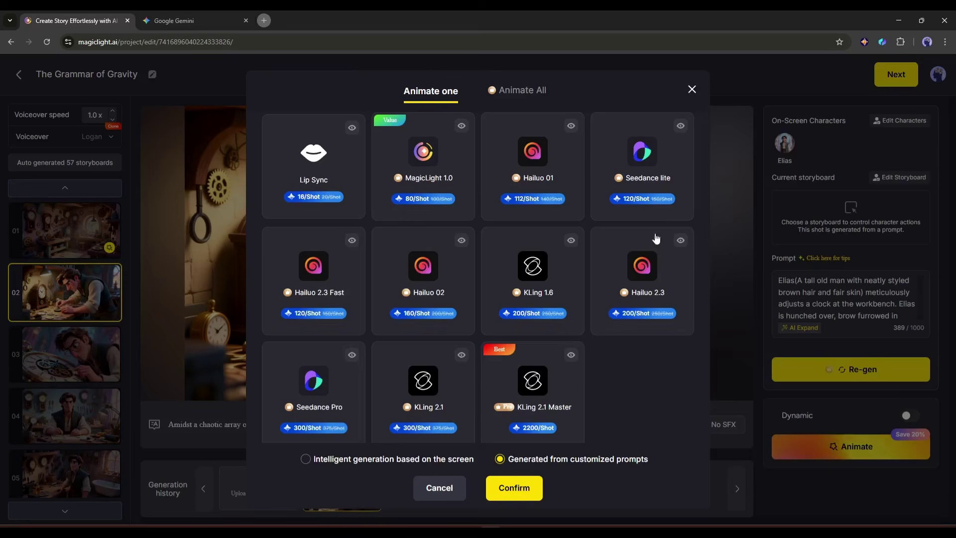
pyautogui.click(526, 175)
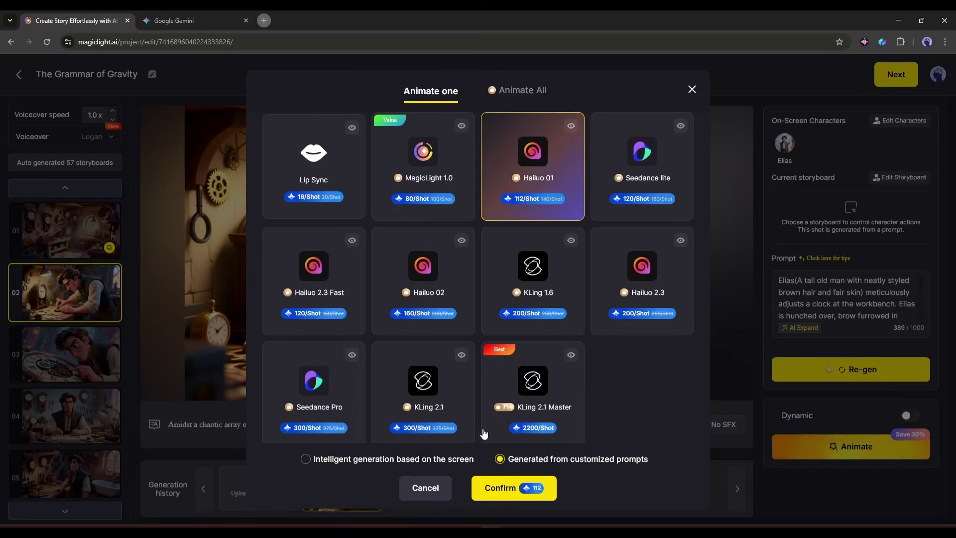
pyautogui.click(529, 100)
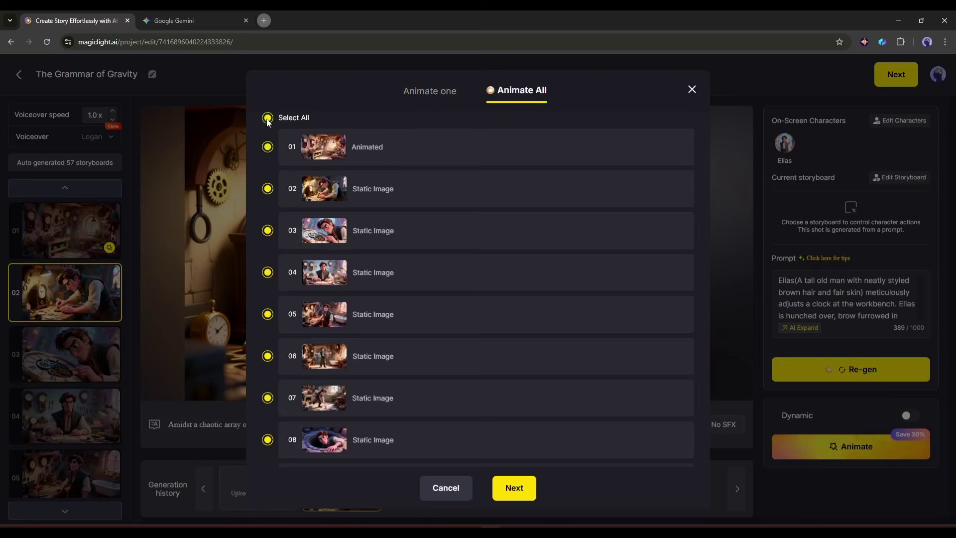
# Batch-animate all storyboards except 01 with Hailuo 2.3, accepting the credit cost
pyautogui.click(268, 147)
pyautogui.scroll(-10, 348, 224)
pyautogui.scroll(-10, 376, 277)
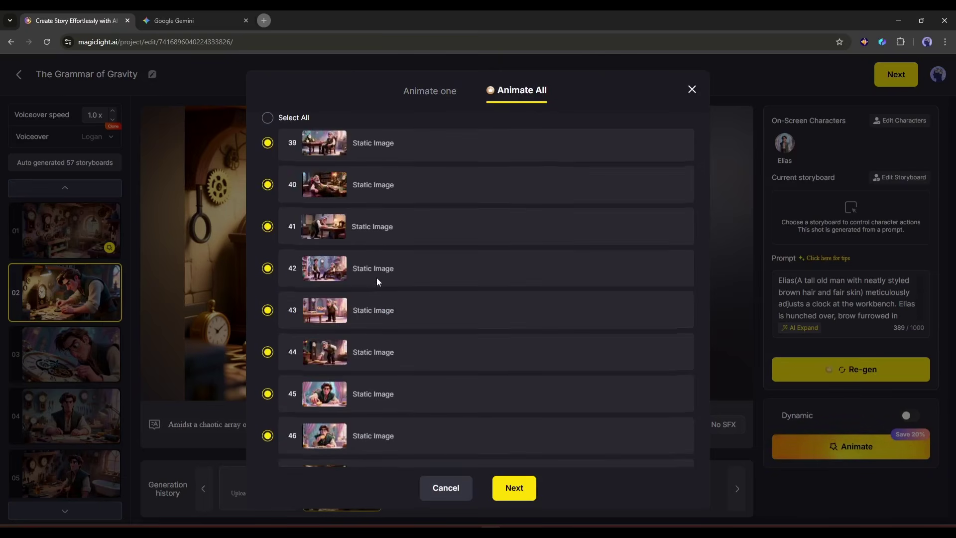
pyautogui.scroll(-10, 388, 298)
pyautogui.scroll(10, 448, 358)
pyautogui.scroll(10, 478, 389)
pyautogui.scroll(10, 478, 388)
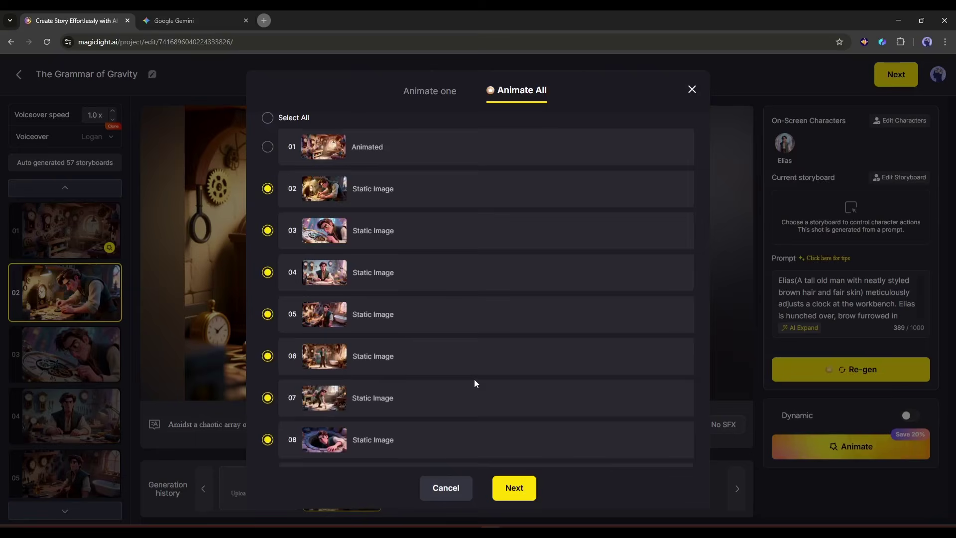
pyautogui.click(517, 487)
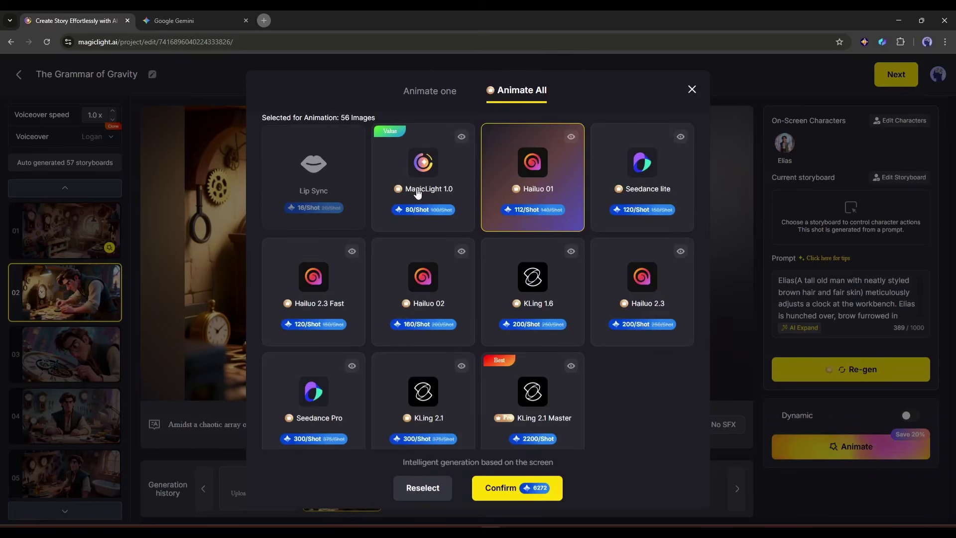
pyautogui.scroll(-1, 548, 279)
pyautogui.click(642, 284)
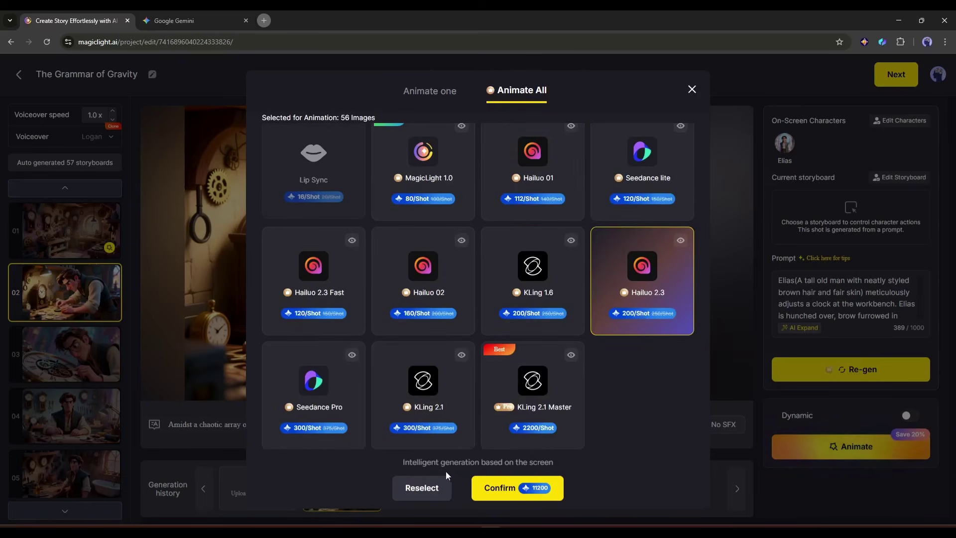
pyautogui.click(511, 489)
pyautogui.click(500, 331)
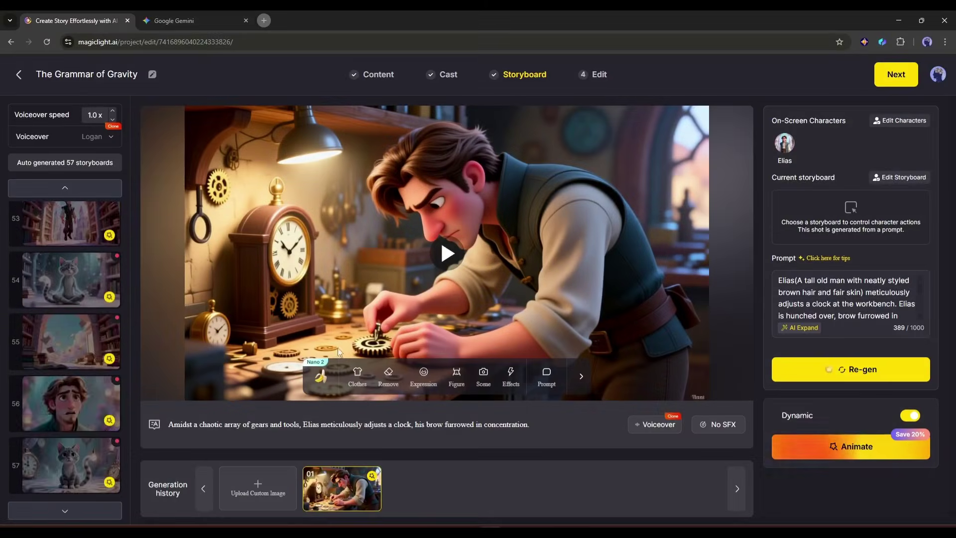
# View storyboard 50, then play shot 02's clockmaker workbench clip
pyautogui.click(113, 328)
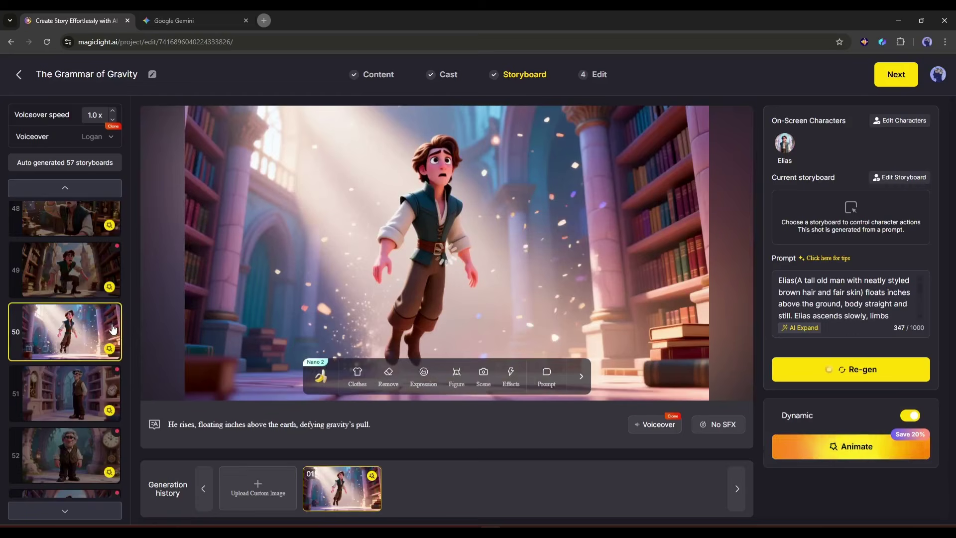
pyautogui.scroll(15, 99, 308)
pyautogui.scroll(15, 94, 294)
pyautogui.click(93, 287)
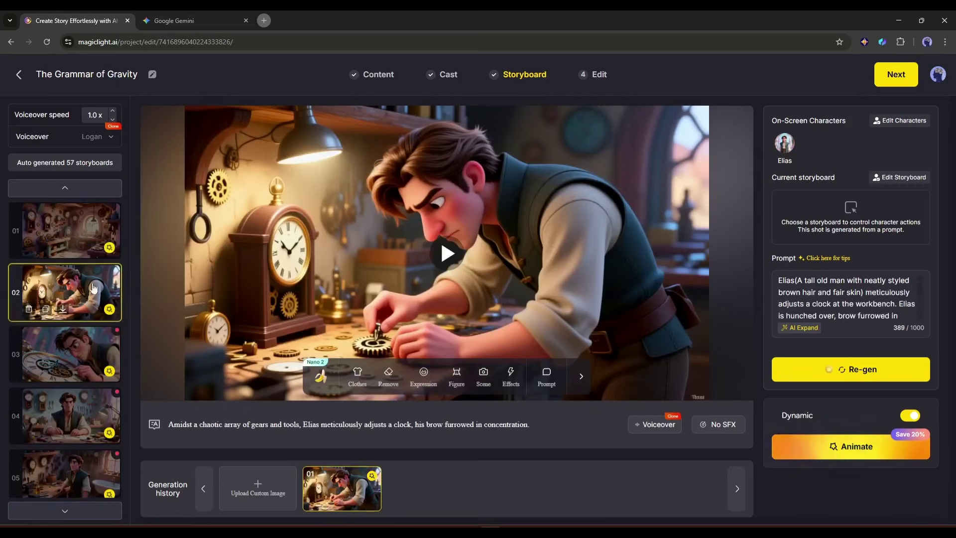
pyautogui.click(451, 272)
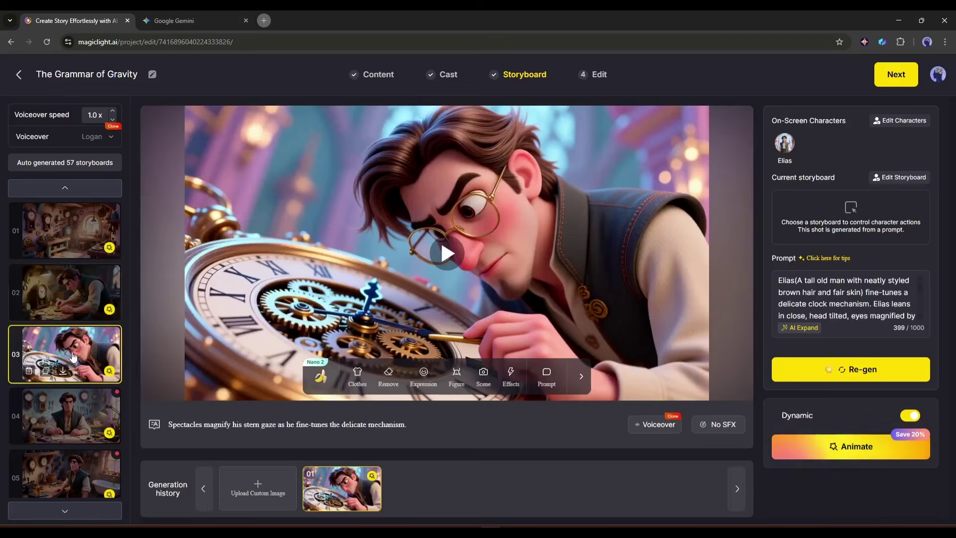
# Open spectacles close-up shot 03 and check its sound effect and voiceover options
pyautogui.click(451, 254)
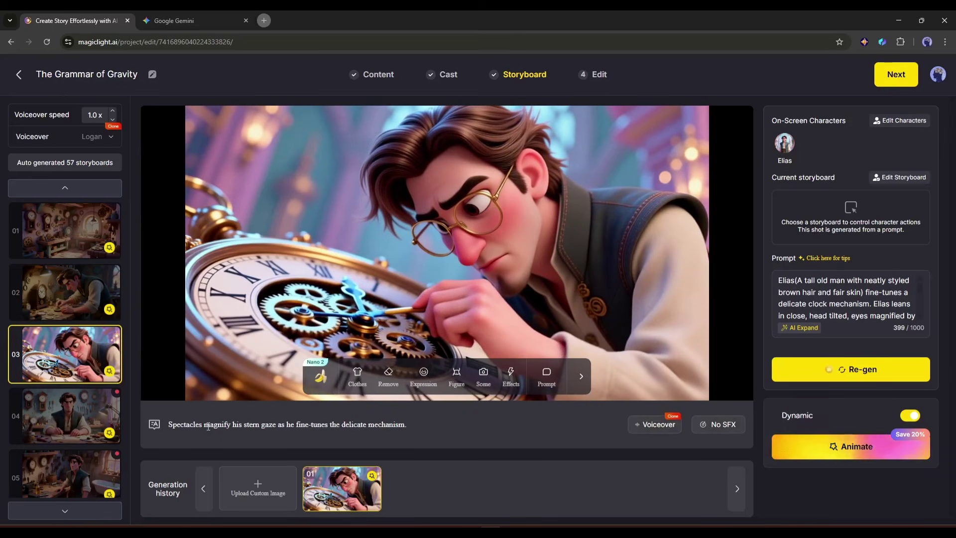
pyautogui.click(723, 425)
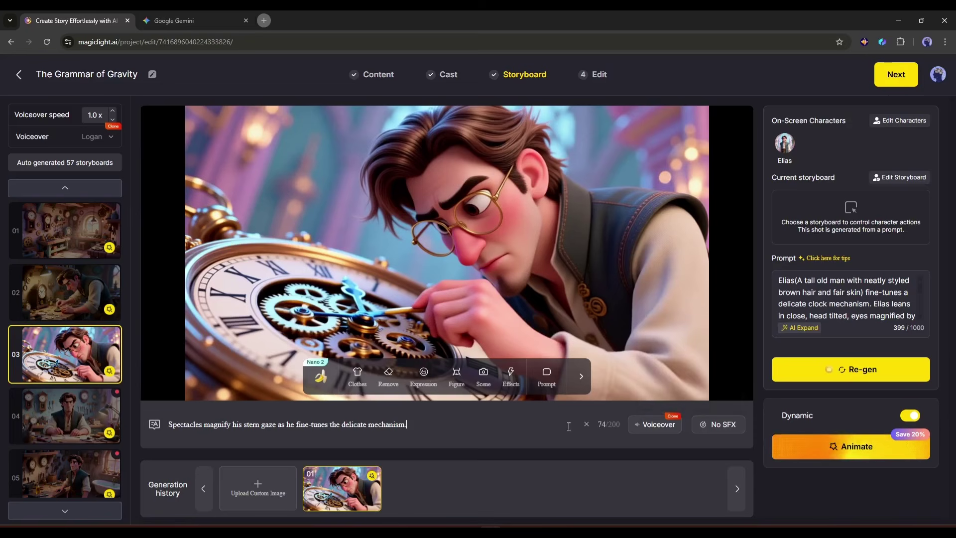
pyautogui.click(69, 138)
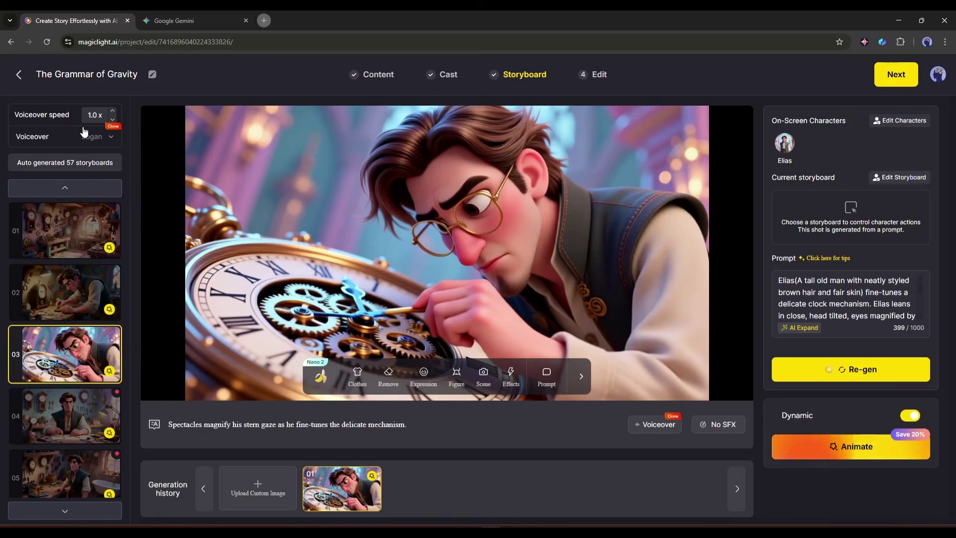
# Advance to Edit and set the cover to No Title after trying yellow and purple styles
pyautogui.click(895, 76)
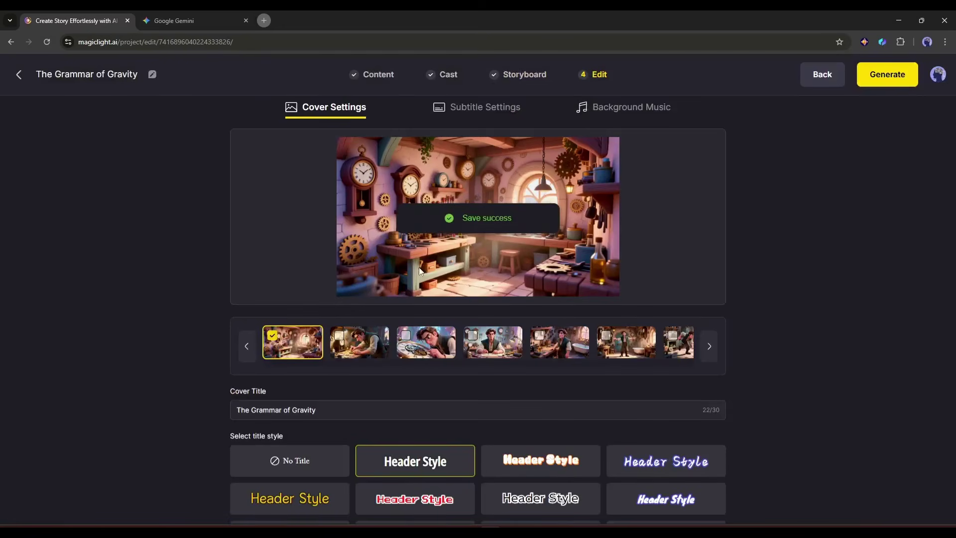
pyautogui.click(333, 453)
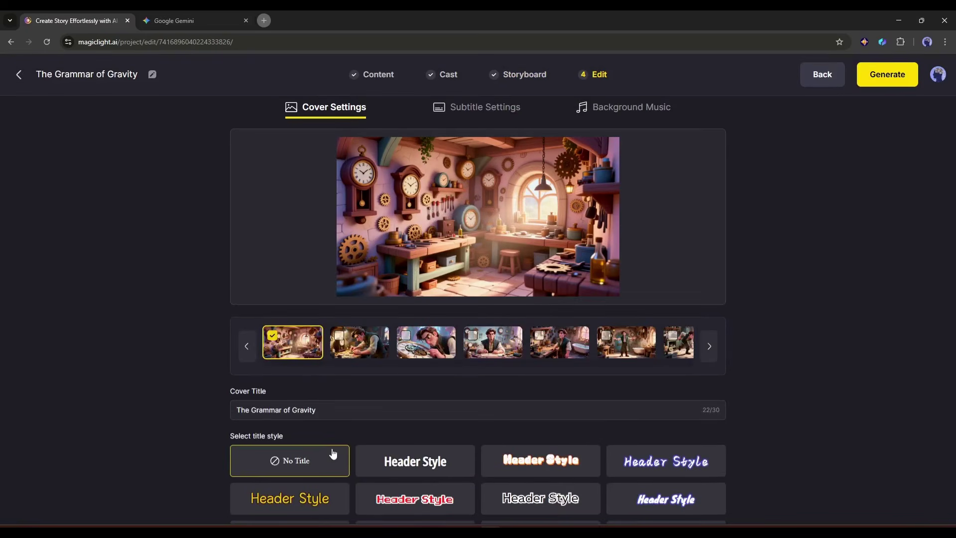
pyautogui.click(422, 368)
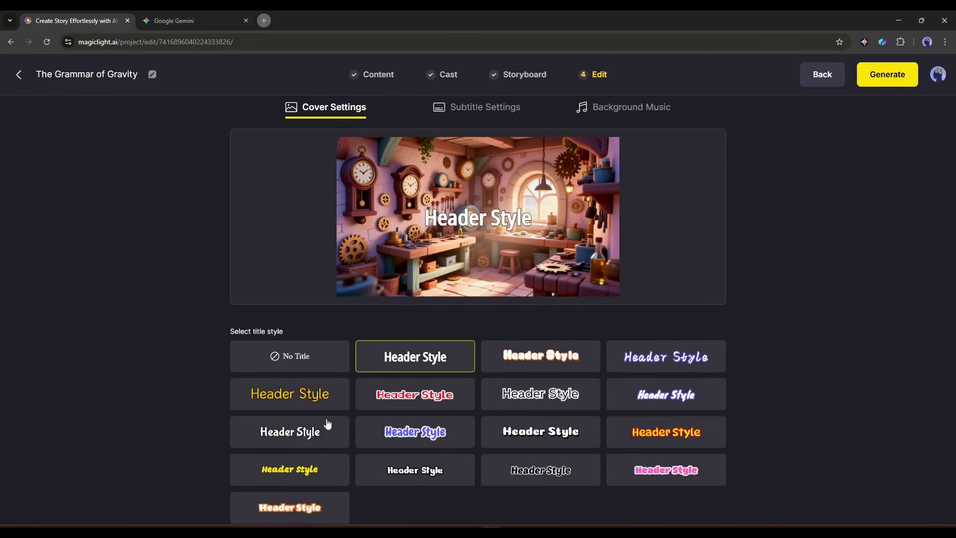
pyautogui.click(309, 472)
pyautogui.click(446, 431)
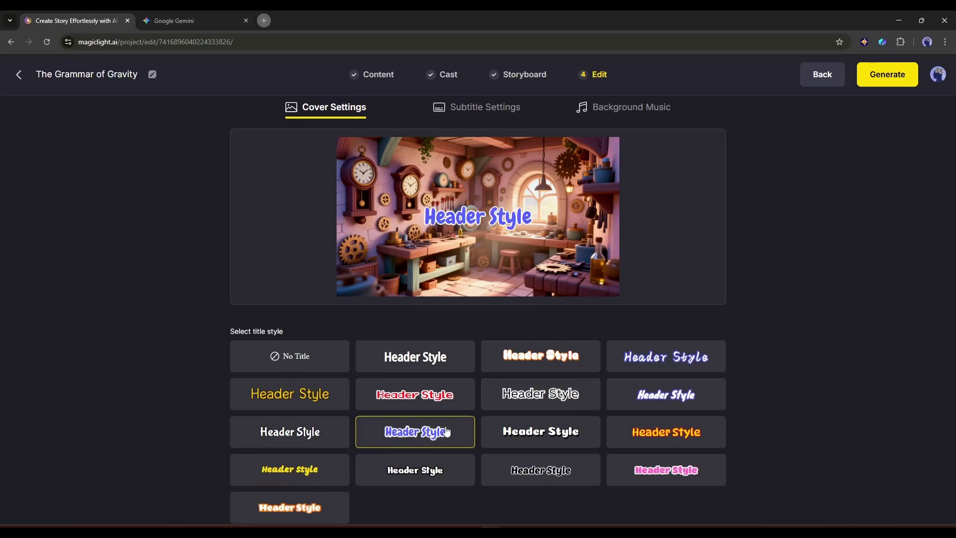
pyautogui.click(286, 352)
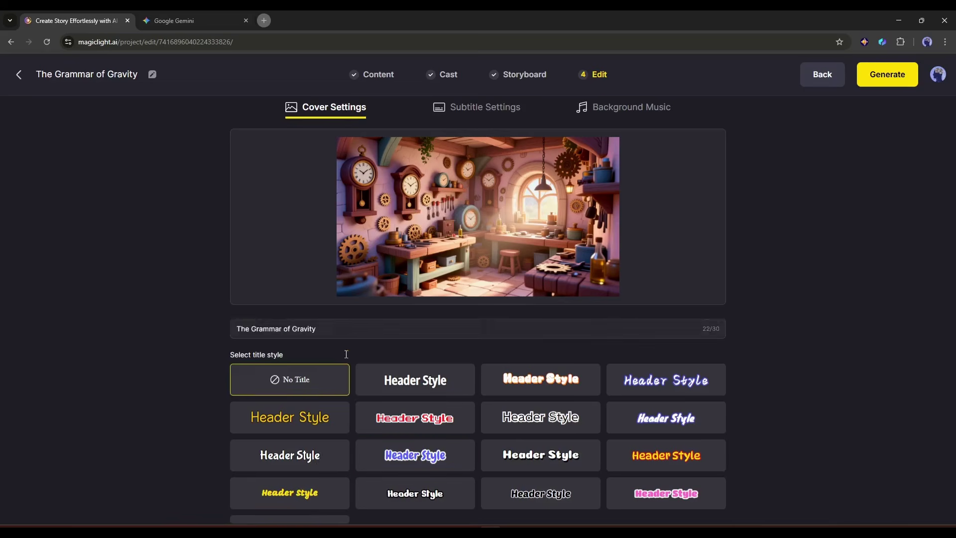
# Turn subtitles off after trying the orange-outlined subtitle style
pyautogui.click(501, 107)
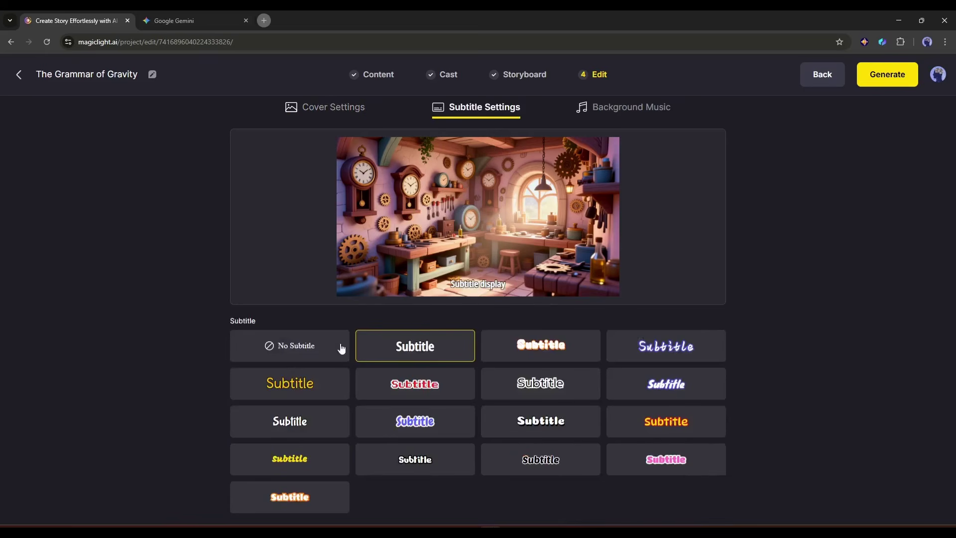
pyautogui.click(558, 352)
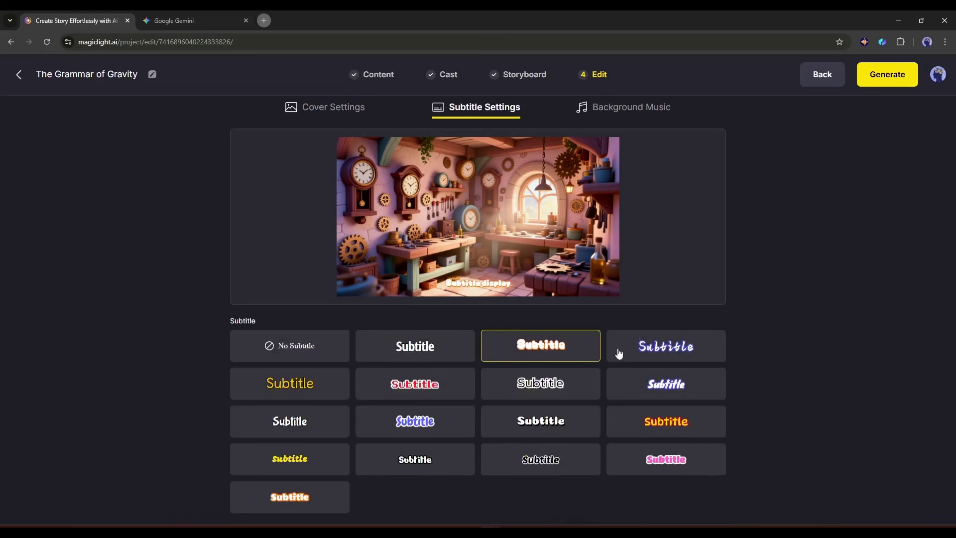
pyautogui.click(298, 353)
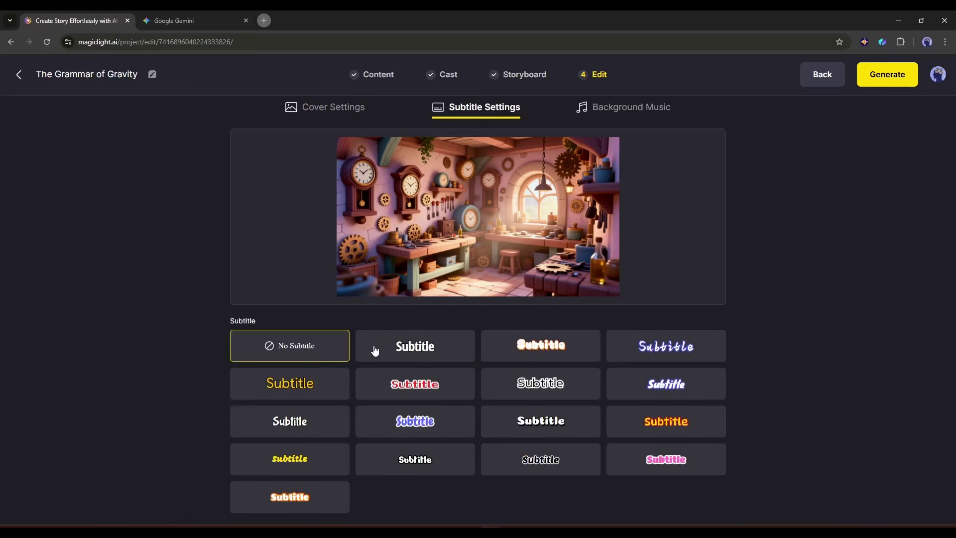
# Set the background music to None after previewing the Gemini track
pyautogui.click(613, 113)
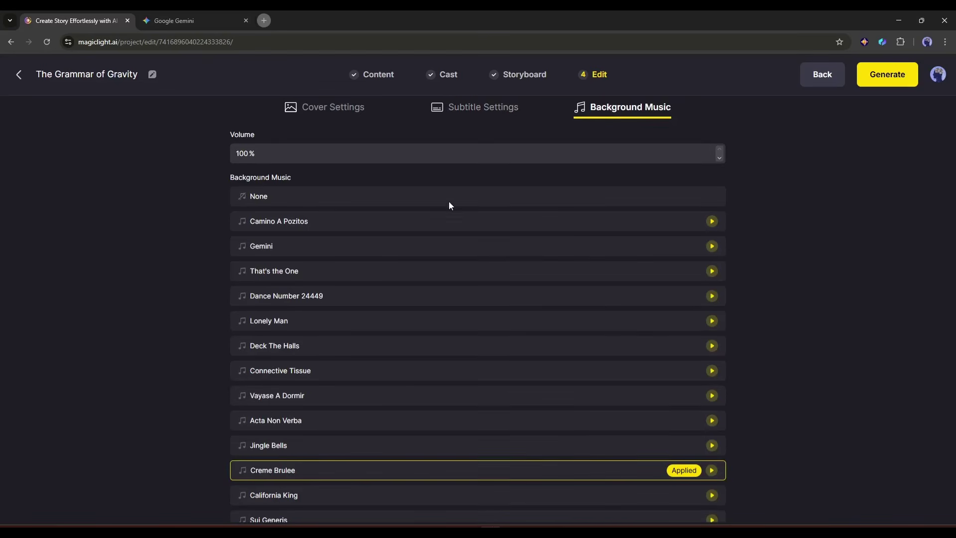
pyautogui.click(416, 242)
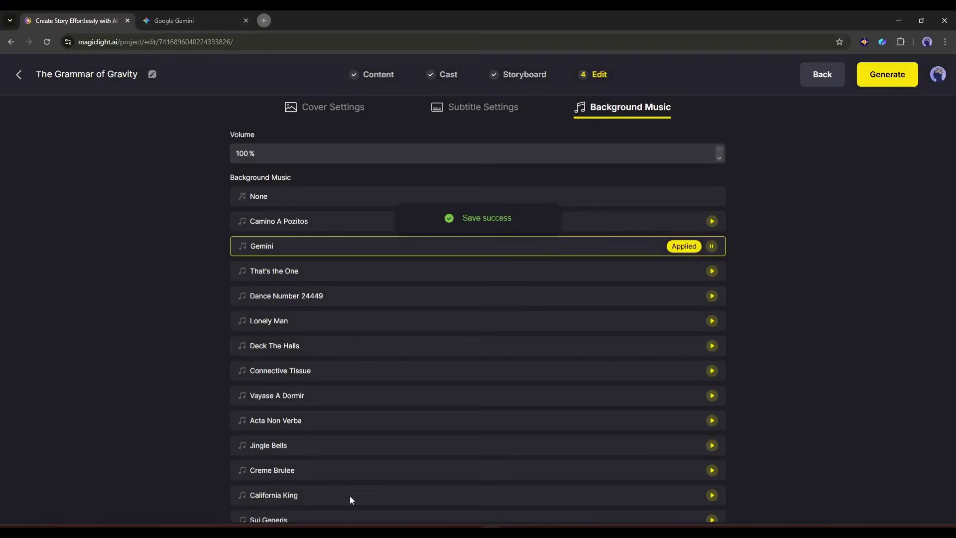
pyautogui.click(385, 201)
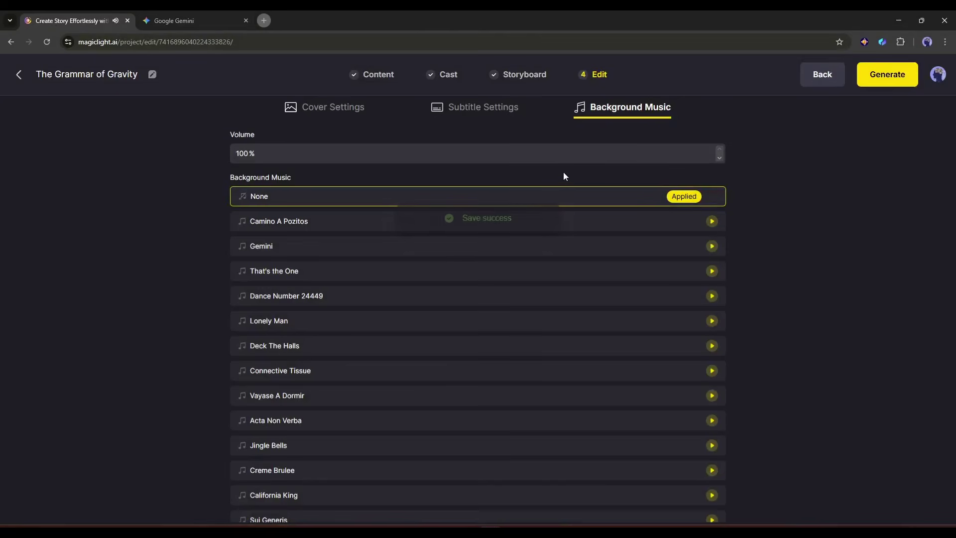
# Generate The Grammar of Gravity video at 16:9 ratio and High (1080p) quality
pyautogui.click(884, 77)
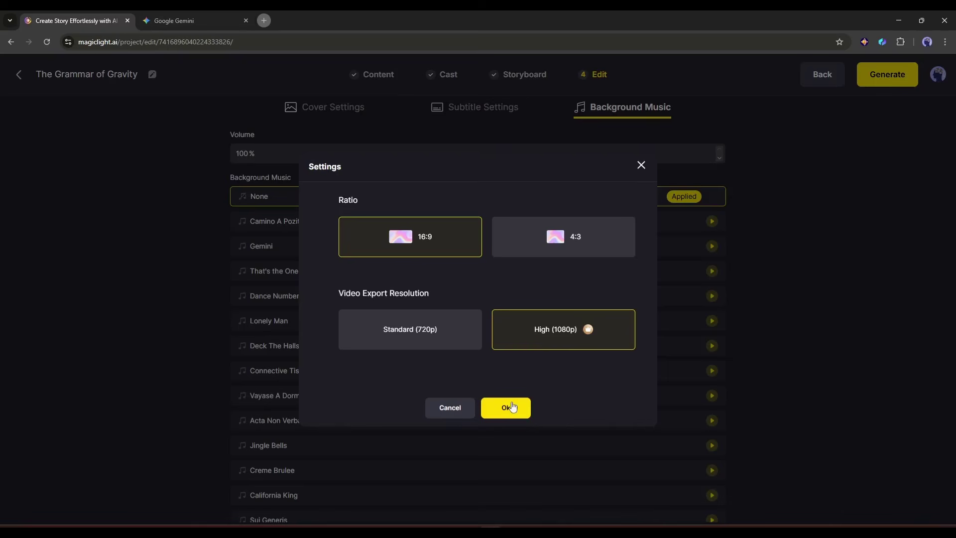
pyautogui.click(506, 408)
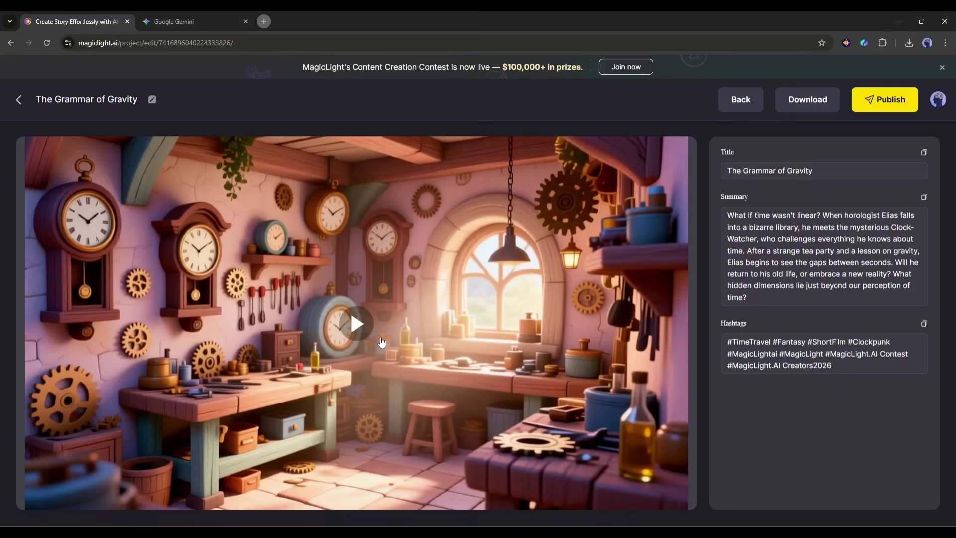
# Play the finished Grammar of Gravity video and pause it around 01:13
pyautogui.click(367, 333)
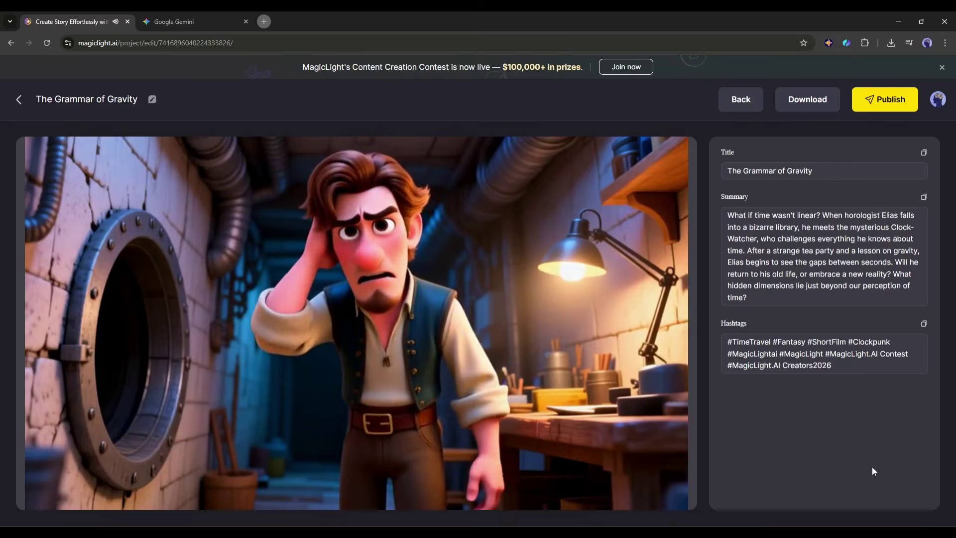
pyautogui.click(471, 288)
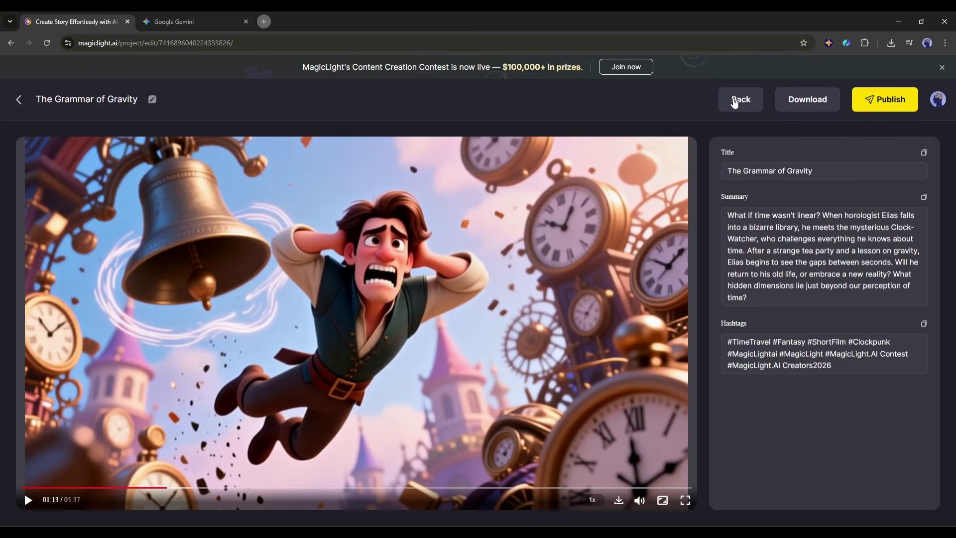
# Leave the Grammar of Gravity video and start a new One-Click Video from the dashboard
pyautogui.press('space')
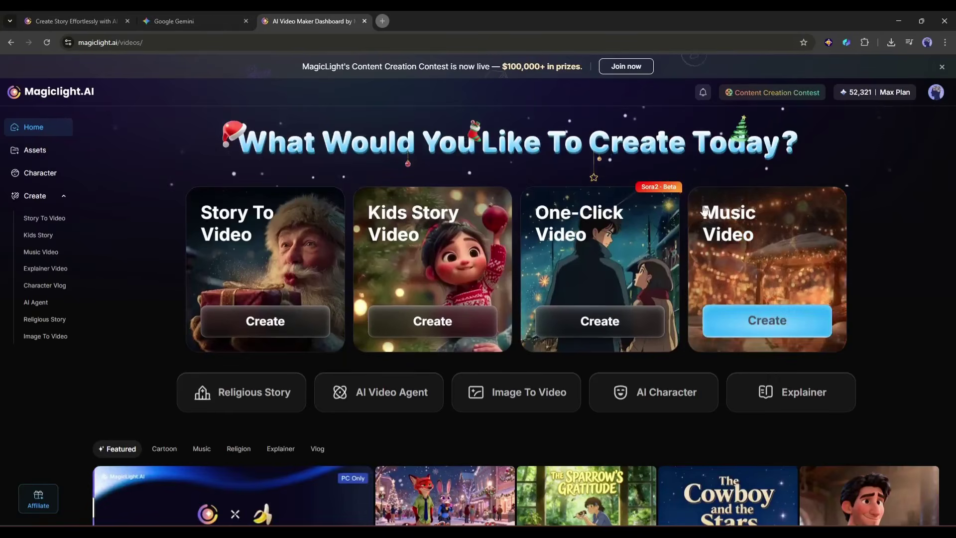
pyautogui.click(600, 248)
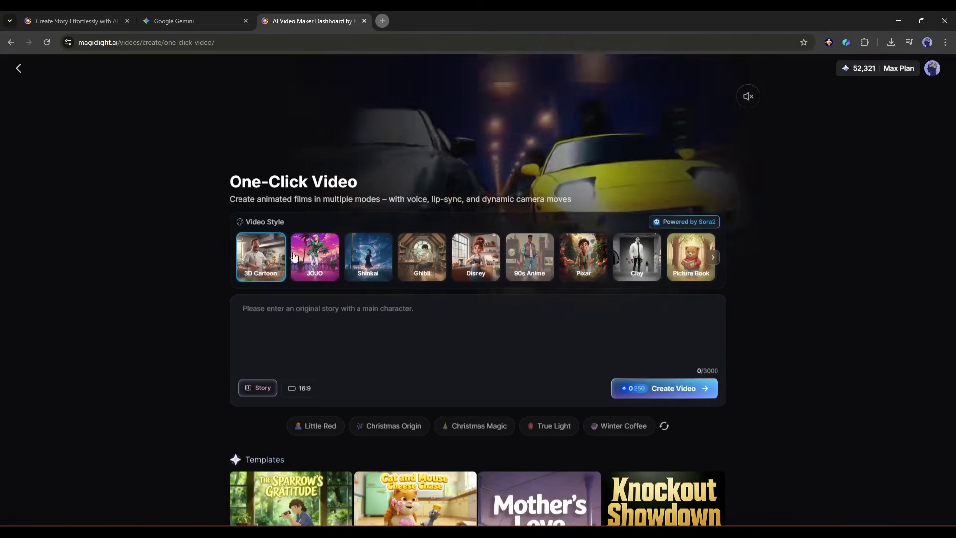
# Choose the Pixar style for the new one-click video
pyautogui.click(371, 255)
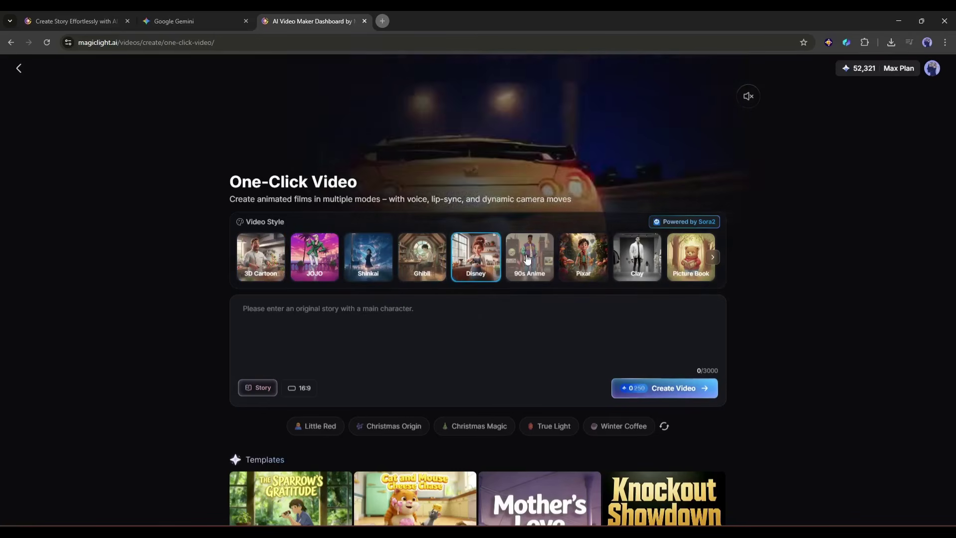
pyautogui.click(583, 256)
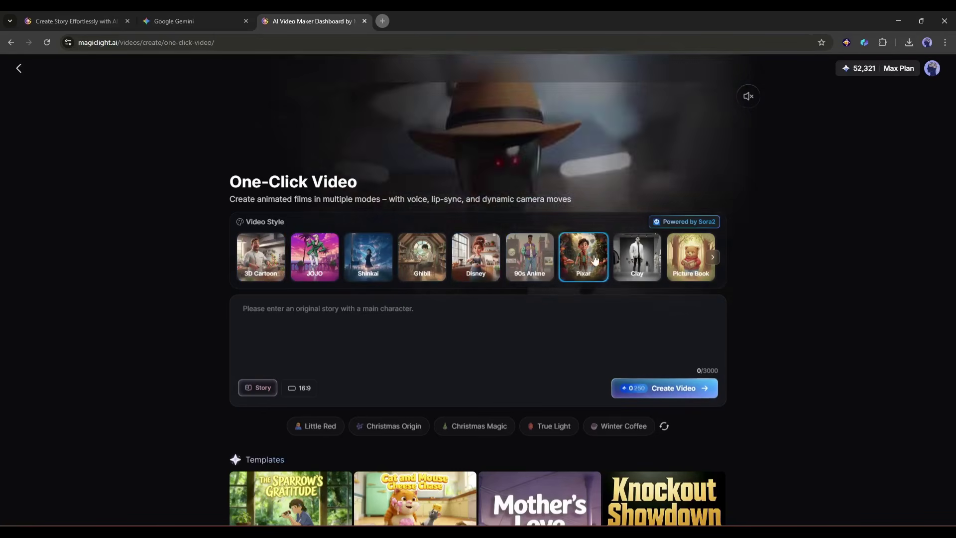
pyautogui.click(714, 260)
pyautogui.click(533, 256)
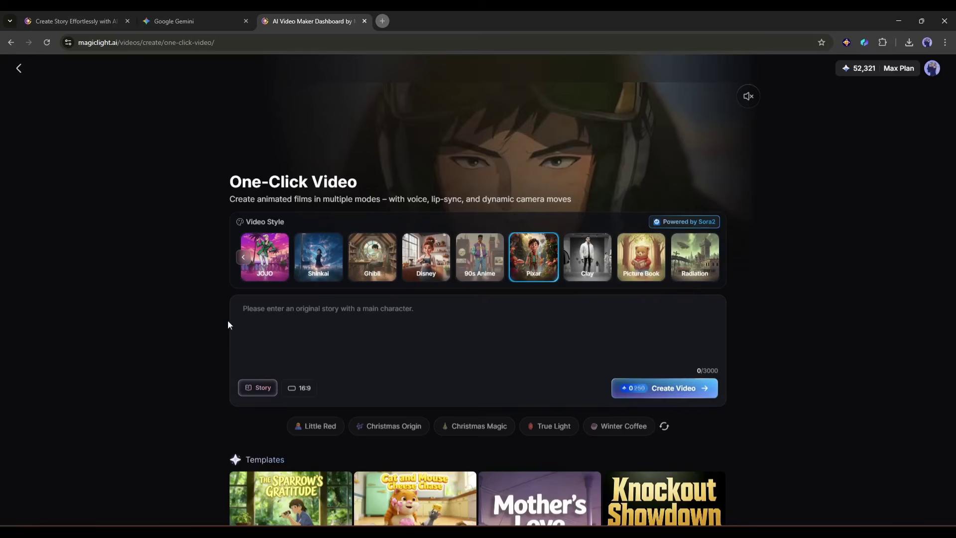
# Paste the 1,984-character New Year's Eve story about Noah into the story box
pyautogui.click(294, 314)
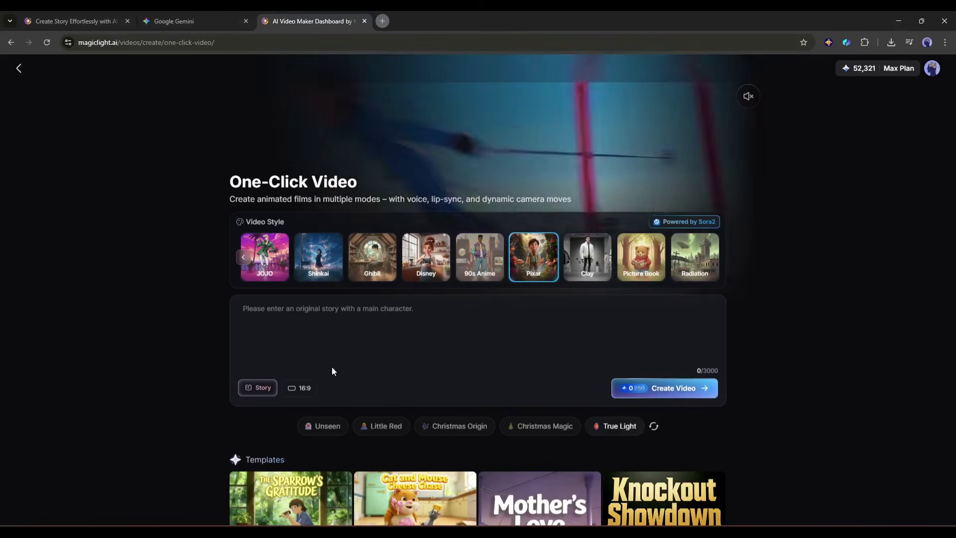
pyautogui.hotkey('ctrl', 'v')
pyautogui.scroll(2, 376, 350)
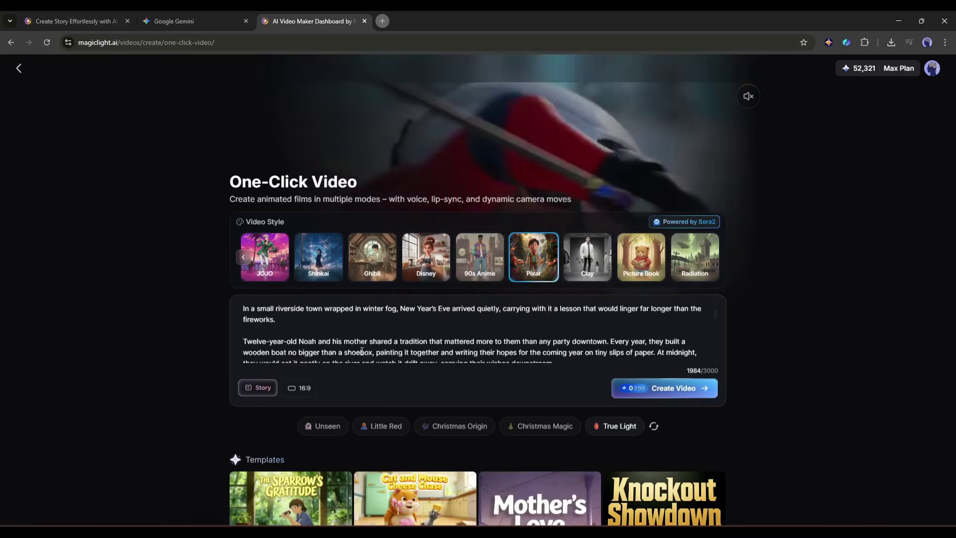
pyautogui.scroll(-3, 368, 349)
pyautogui.scroll(-3, 358, 347)
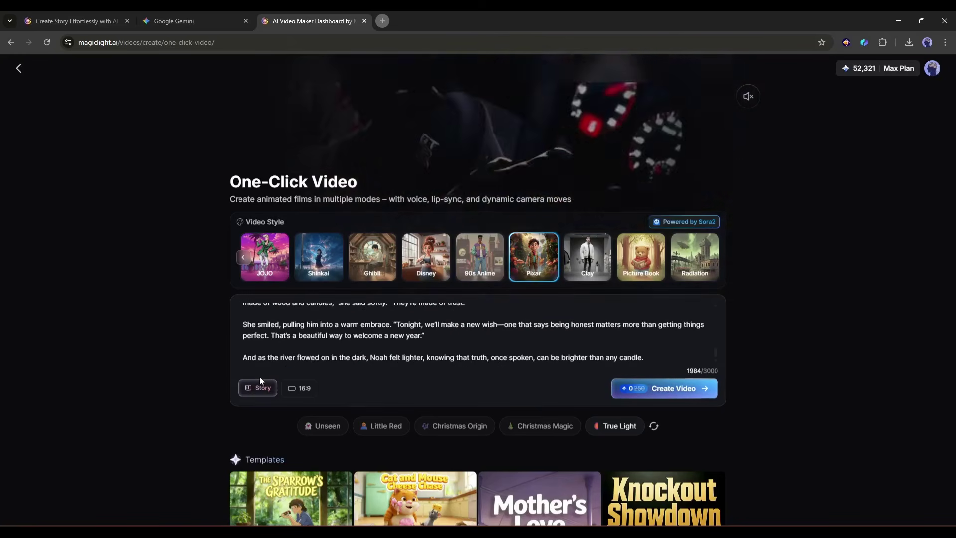
# Set the directing mode to Auto and create the New Year's Eve Wish video
pyautogui.click(255, 388)
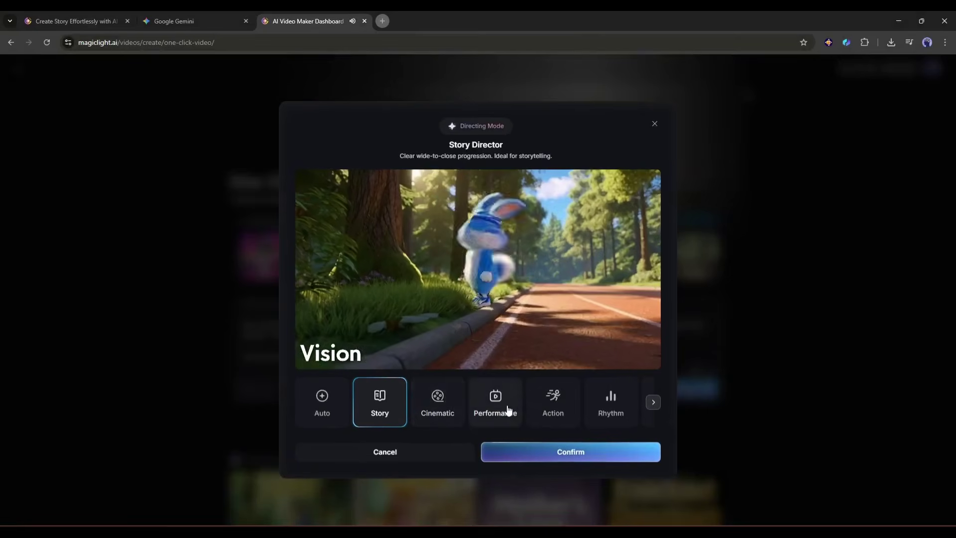
pyautogui.click(432, 416)
pyautogui.click(489, 415)
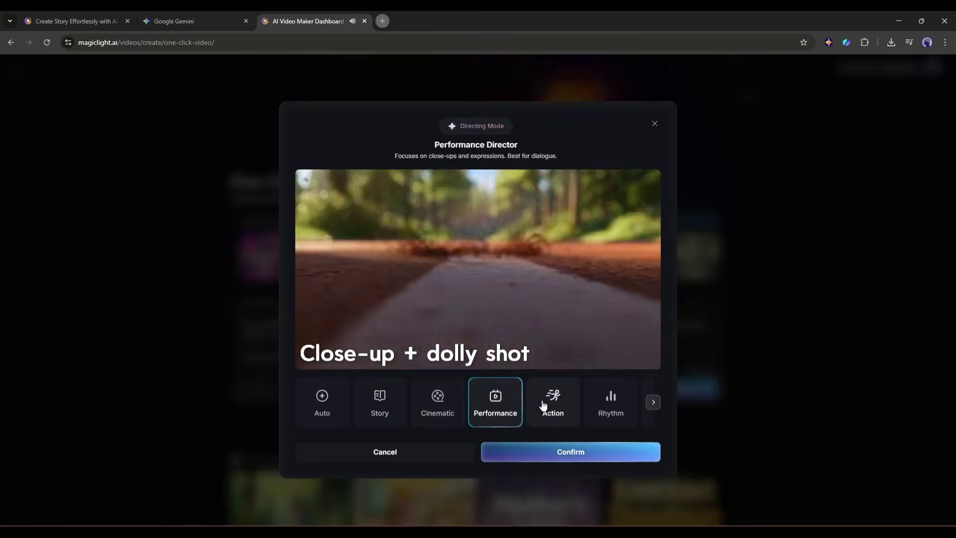
pyautogui.click(548, 404)
pyautogui.click(601, 403)
pyautogui.click(321, 399)
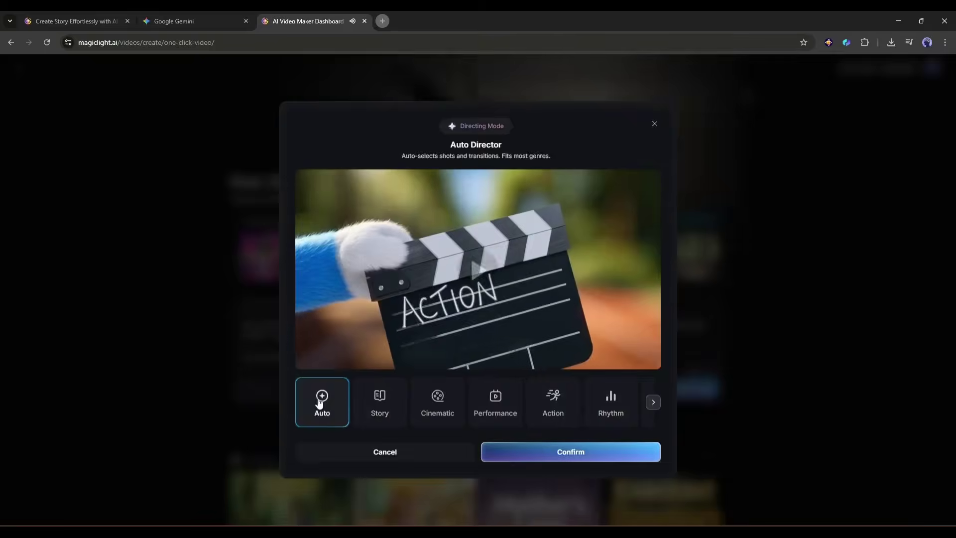
pyautogui.click(548, 451)
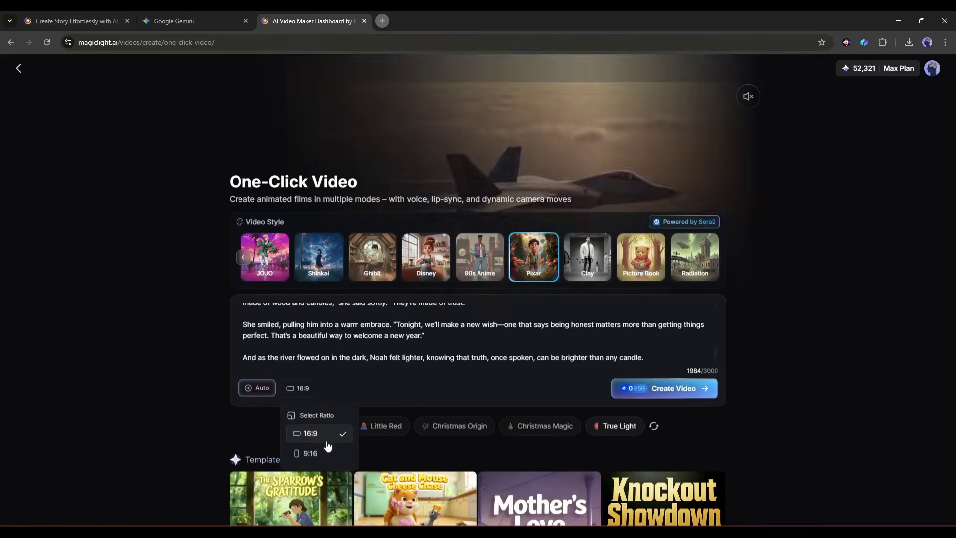
pyautogui.click(675, 388)
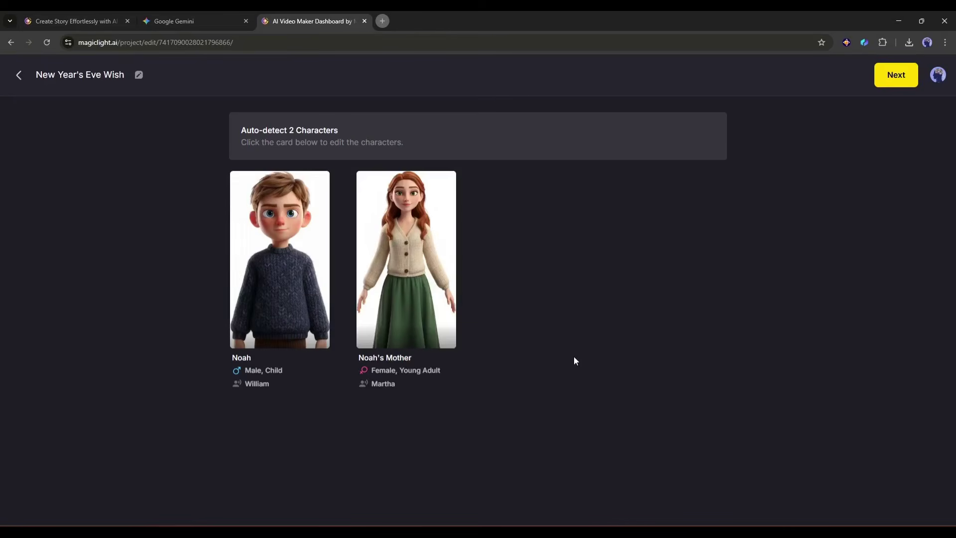
# Keep Noah's character unchanged, generate the 01:29 video, and open its six storyboards
pyautogui.click(311, 335)
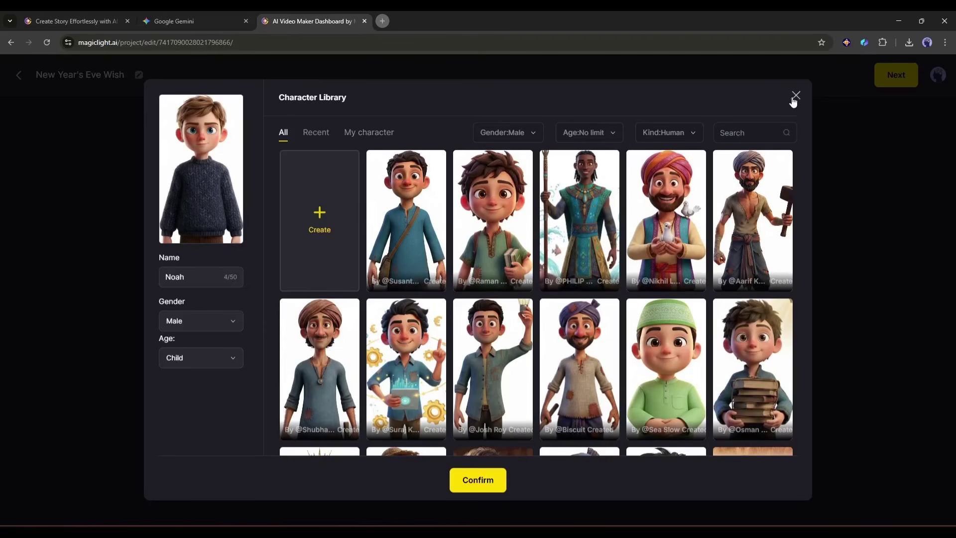
pyautogui.click(795, 95)
pyautogui.click(896, 79)
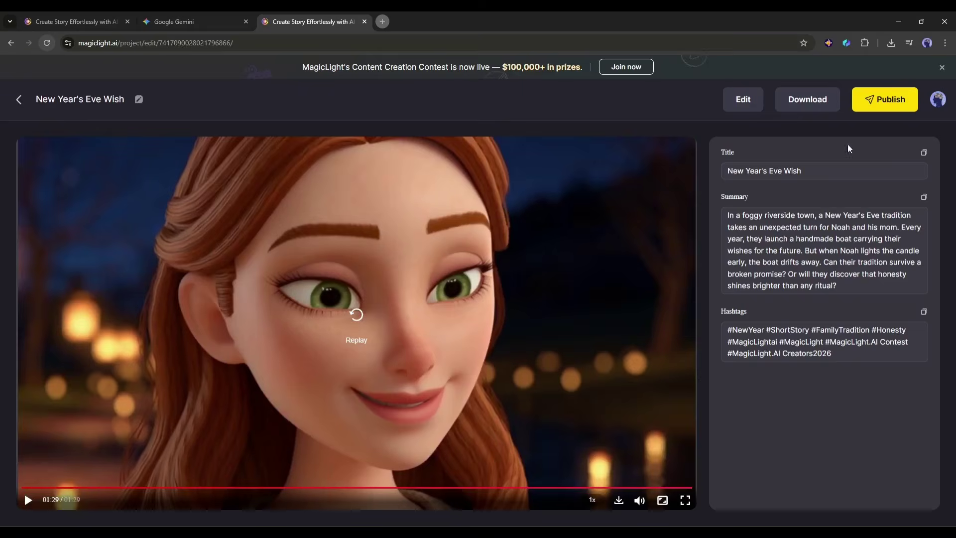
pyautogui.click(746, 105)
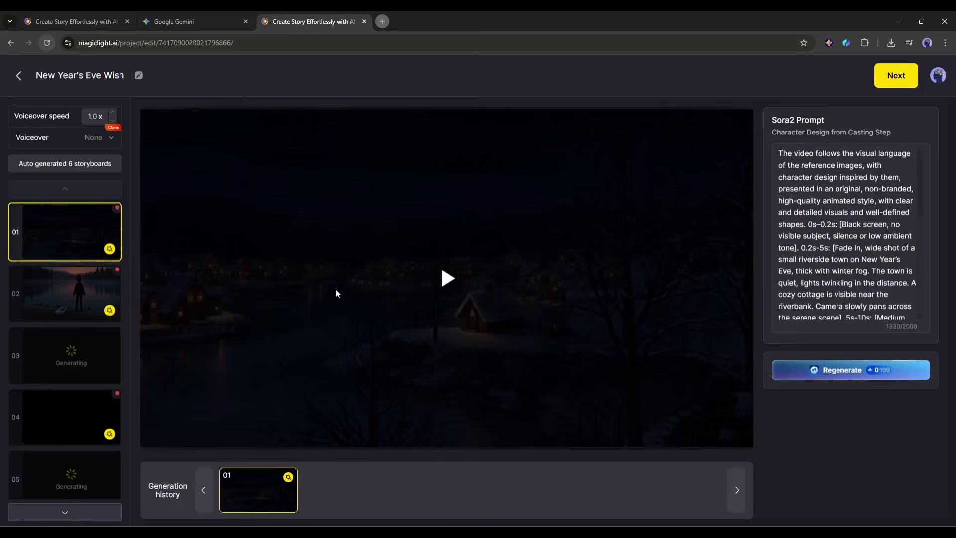
# Regenerate storyboard 04's mother-with-cocoa clip and rebuild the New Year's Eve Wish video
pyautogui.click(75, 417)
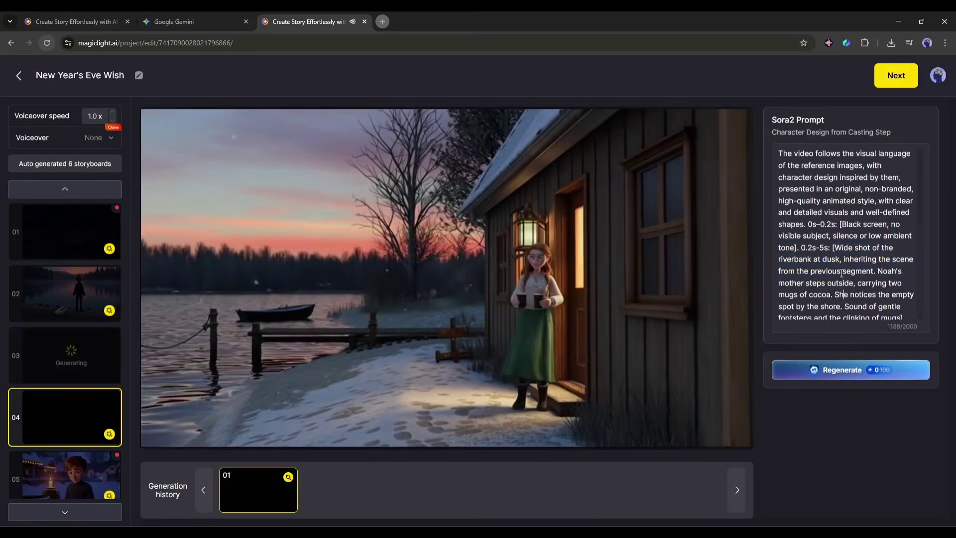
pyautogui.scroll(-5, 841, 273)
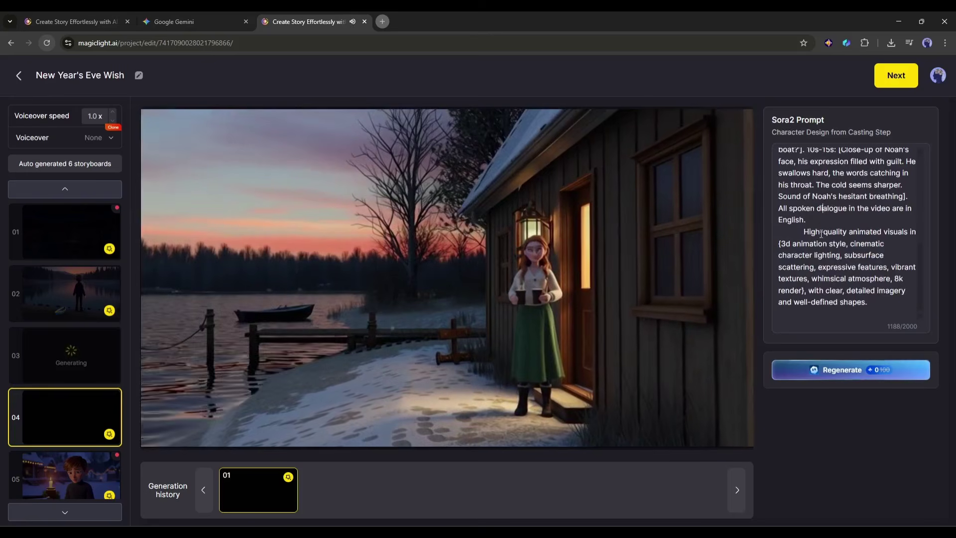
pyautogui.click(848, 369)
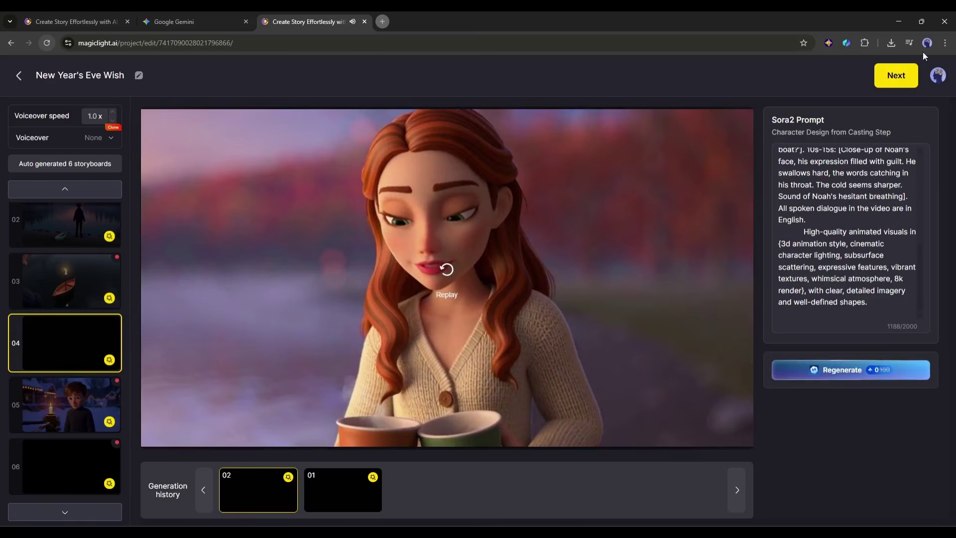
pyautogui.click(889, 79)
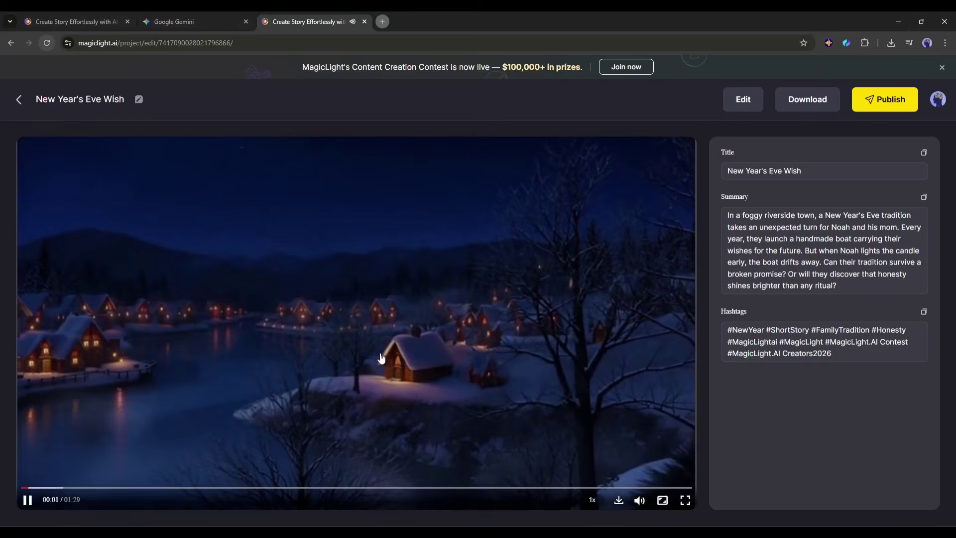
# Download the New Year's Eve Wish video without a watermark and skip playback ahead
pyautogui.click(388, 348)
pyautogui.click(762, 154)
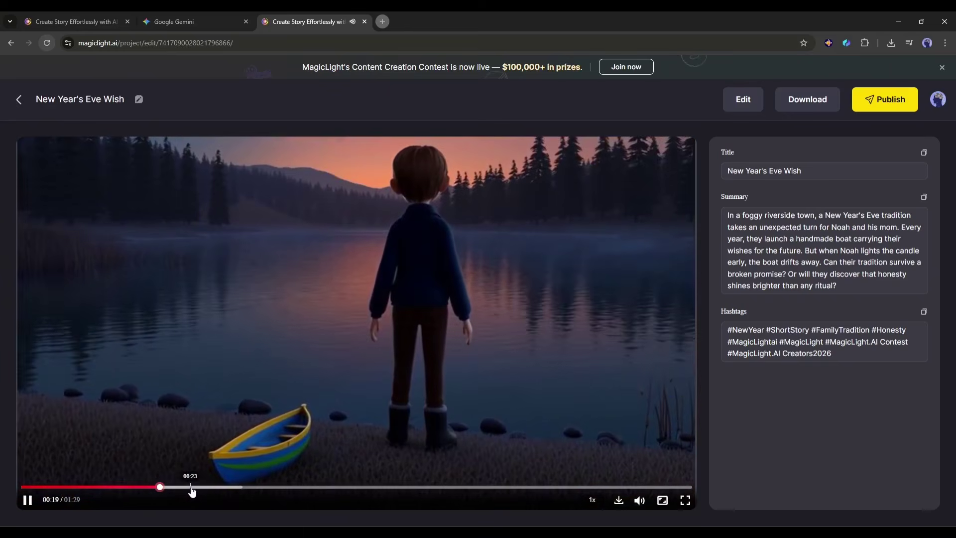
pyautogui.click(191, 487)
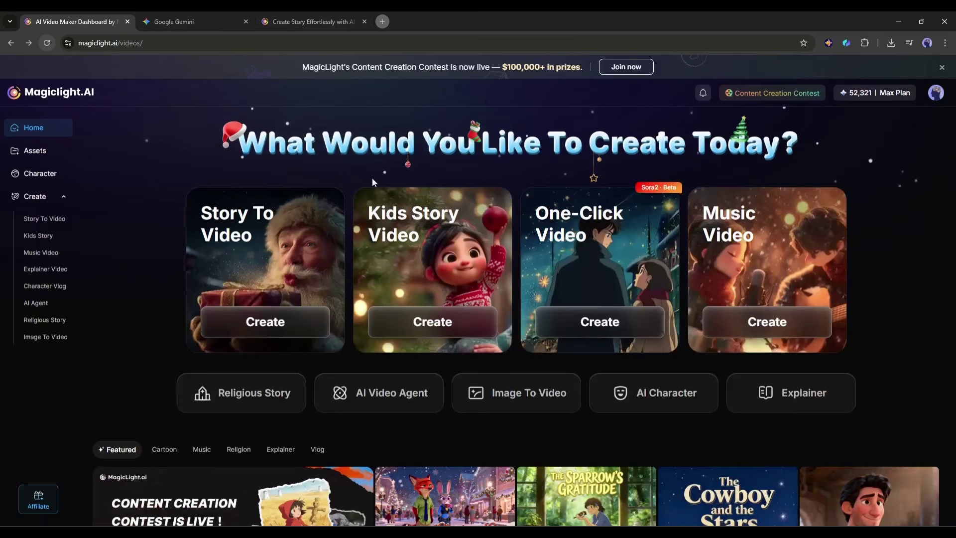
# Highlight the $100,000+ prize text in the Content Creation Contest announcement
pyautogui.scroll(-4, 374, 181)
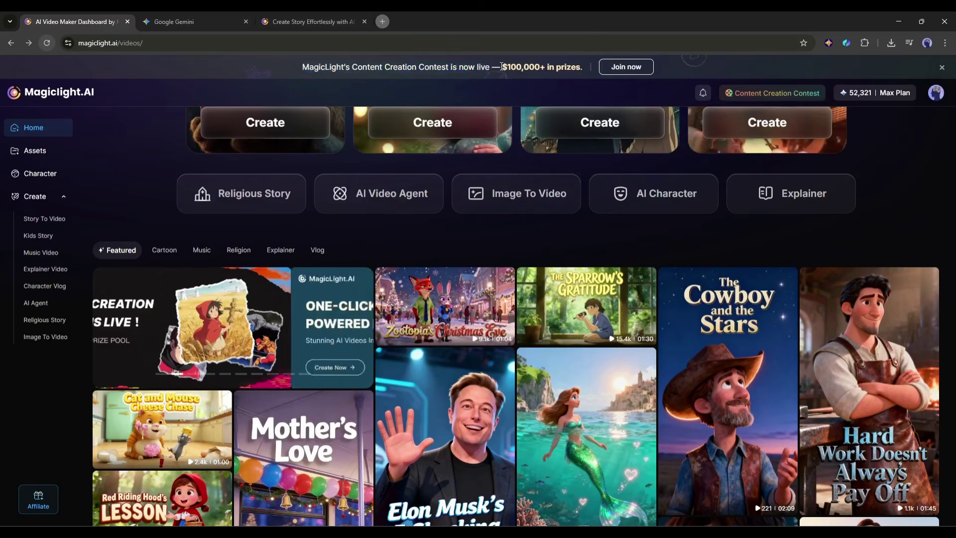
pyautogui.moveTo(502, 66); pyautogui.dragTo(535, 66)
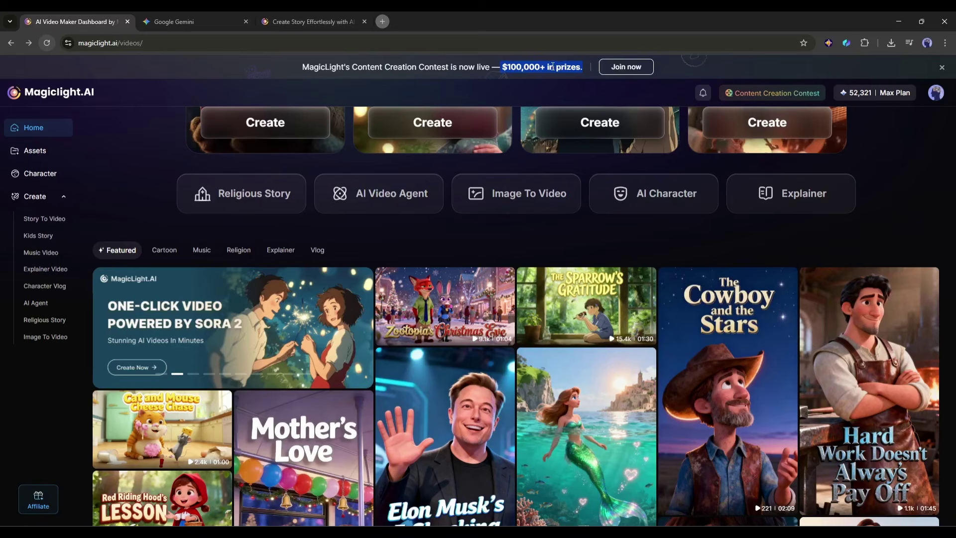
pyautogui.click(630, 69)
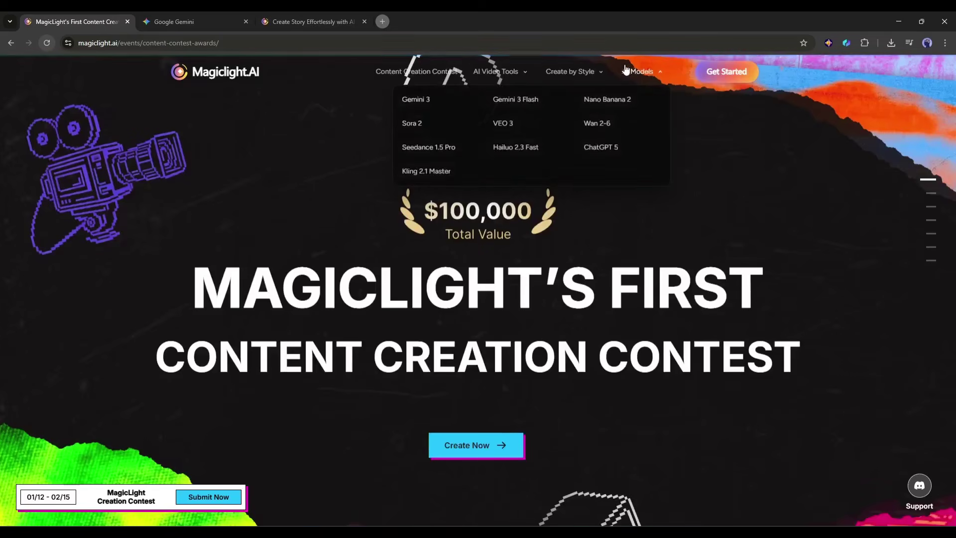
pyautogui.scroll(-3, 537, 328)
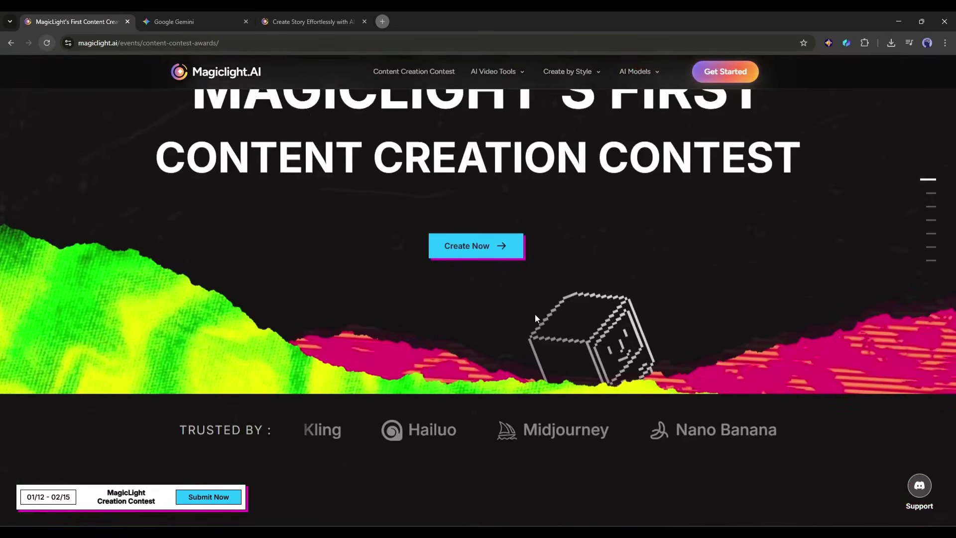
pyautogui.scroll(4, 639, 263)
pyautogui.scroll(-3, 476, 233)
pyautogui.scroll(-6, 446, 228)
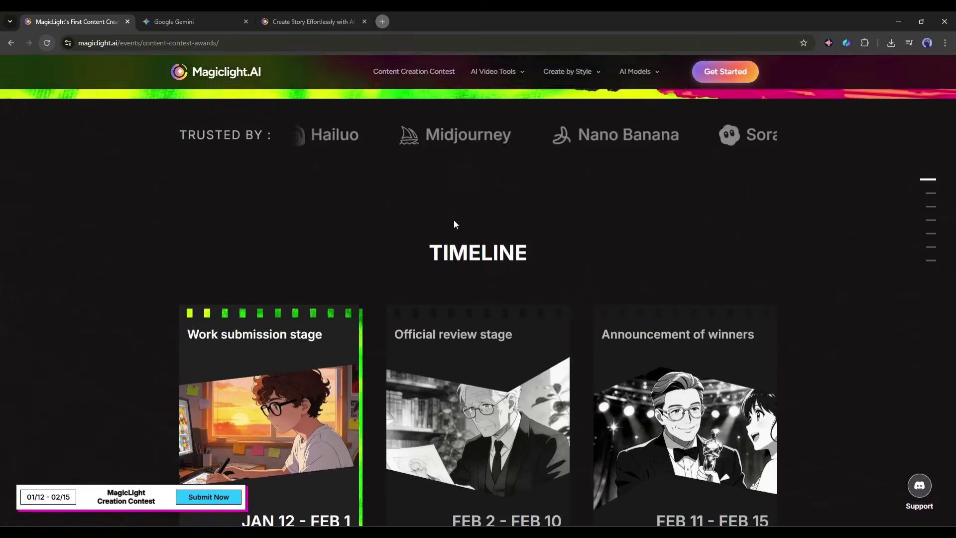
pyautogui.scroll(-3, 453, 219)
pyautogui.scroll(-3, 493, 217)
pyautogui.scroll(-4, 497, 239)
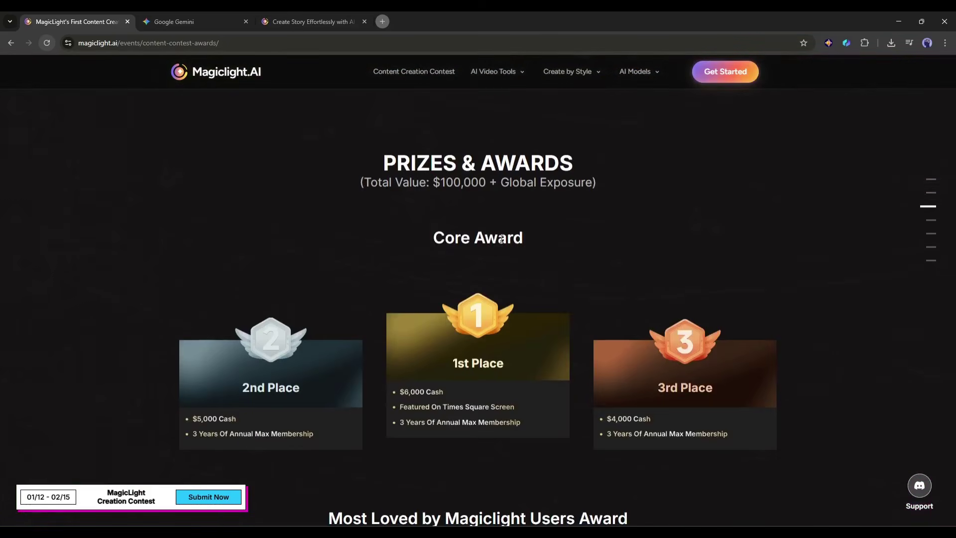
pyautogui.scroll(6, 499, 239)
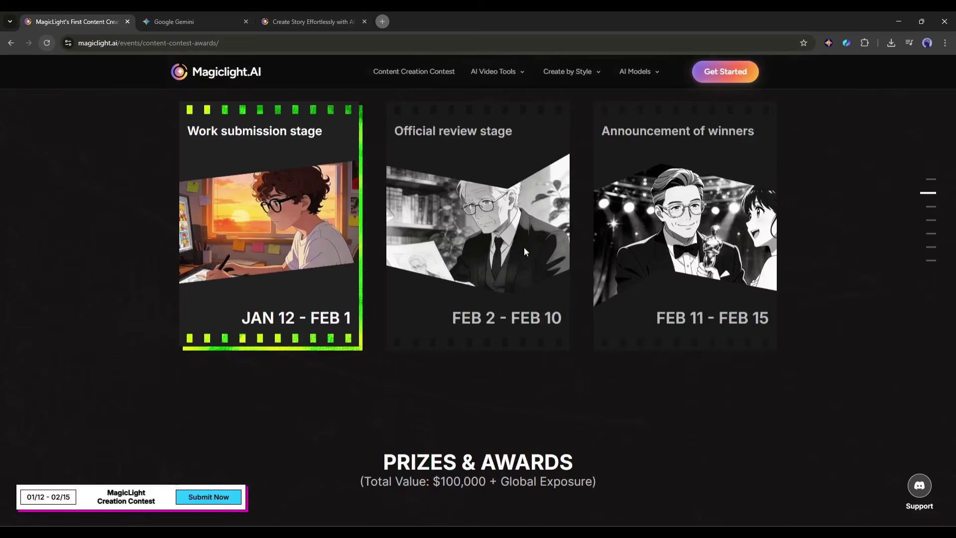
pyautogui.scroll(-6, 496, 271)
pyautogui.scroll(-3, 456, 279)
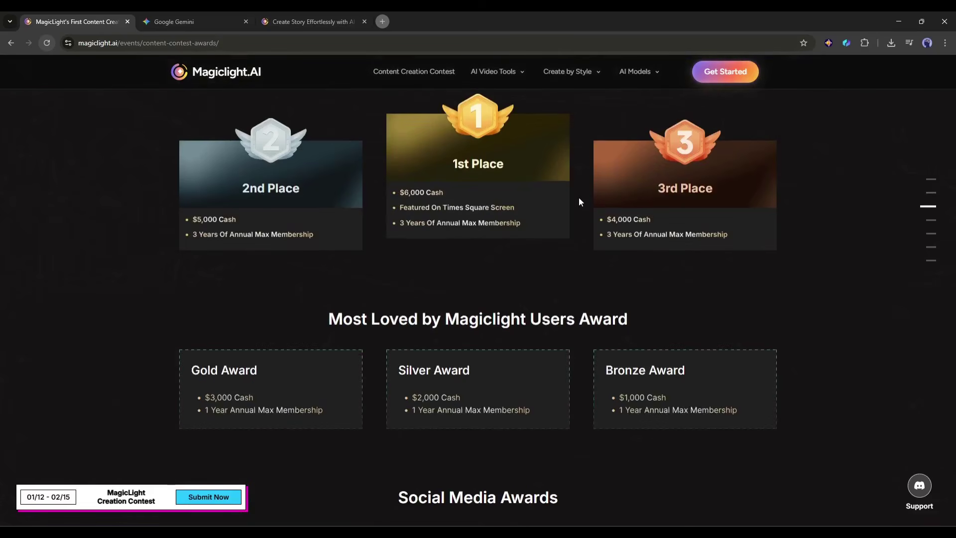
pyautogui.scroll(-1, 697, 202)
pyautogui.scroll(-3, 498, 224)
pyautogui.press('F5')
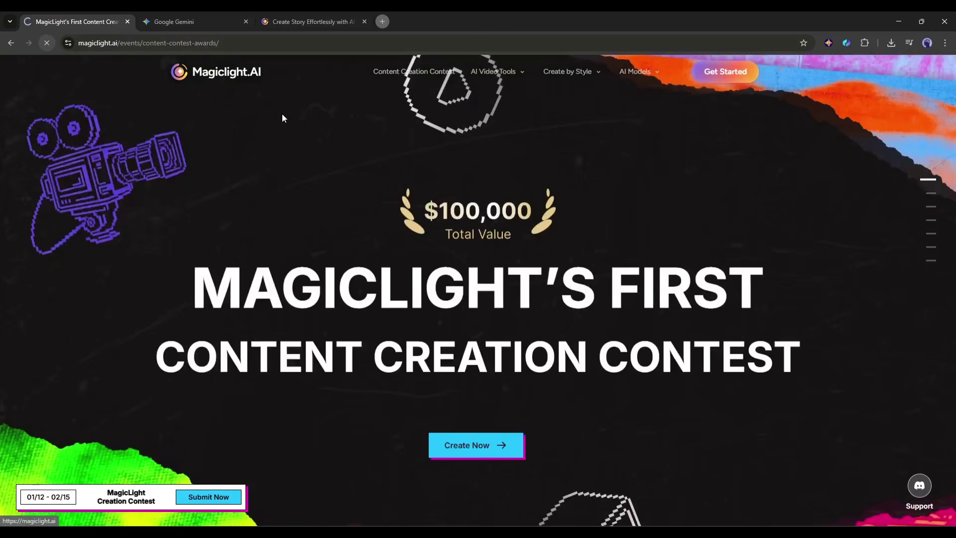
# Scroll the dashboard down to the featured community videos, including Knockout Showdown
pyautogui.scroll(-2, 254, 249)
pyautogui.scroll(-1, 249, 234)
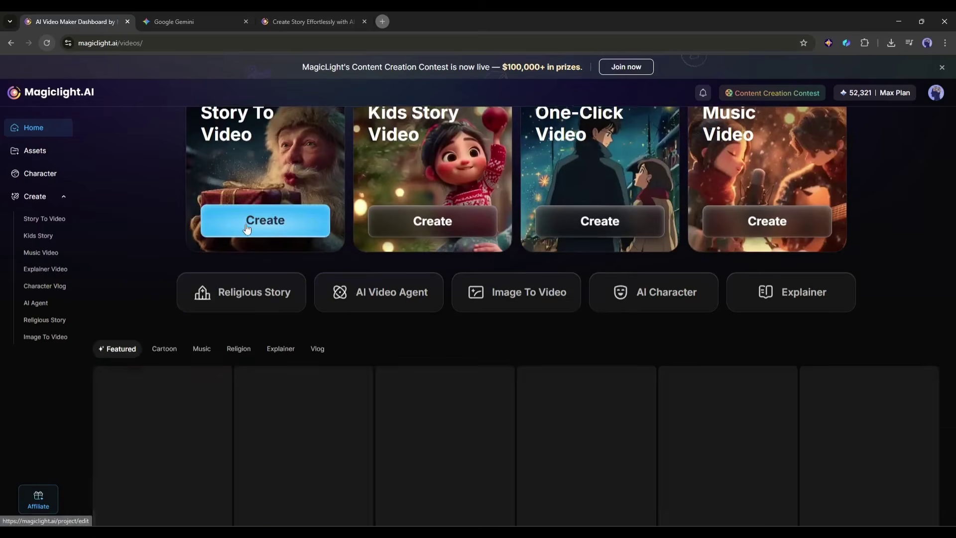
pyautogui.scroll(-2, 243, 227)
pyautogui.scroll(-4, 230, 230)
pyautogui.scroll(-5, 259, 244)
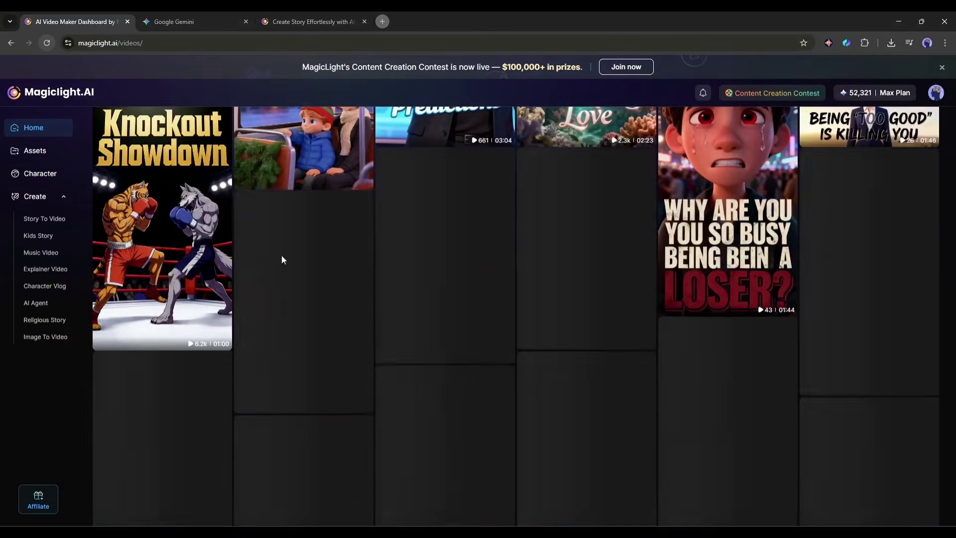